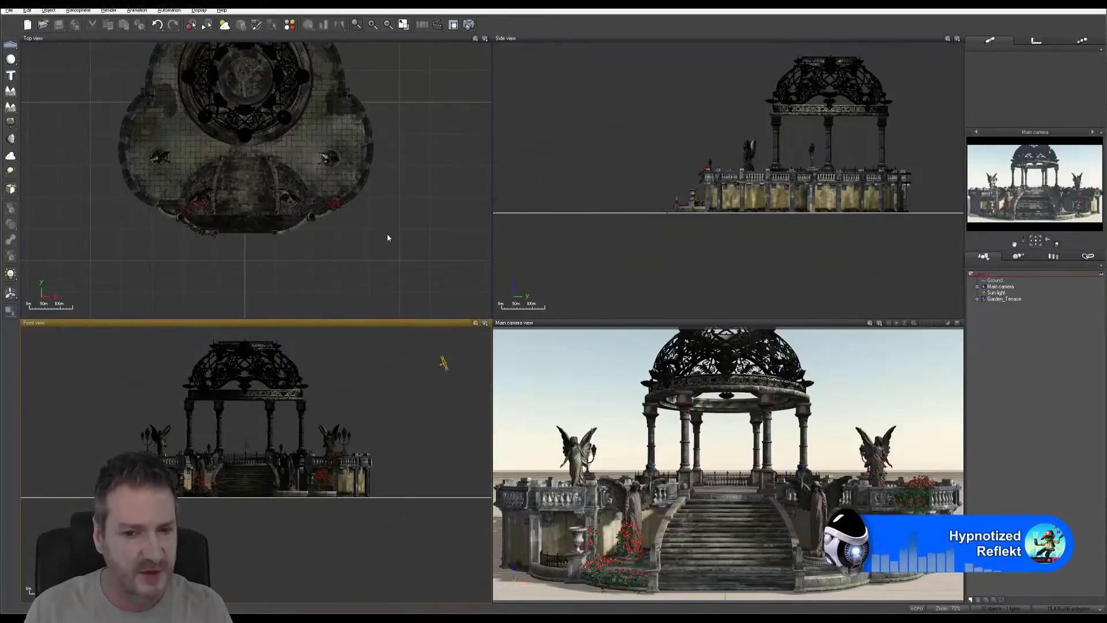
click(9, 10)
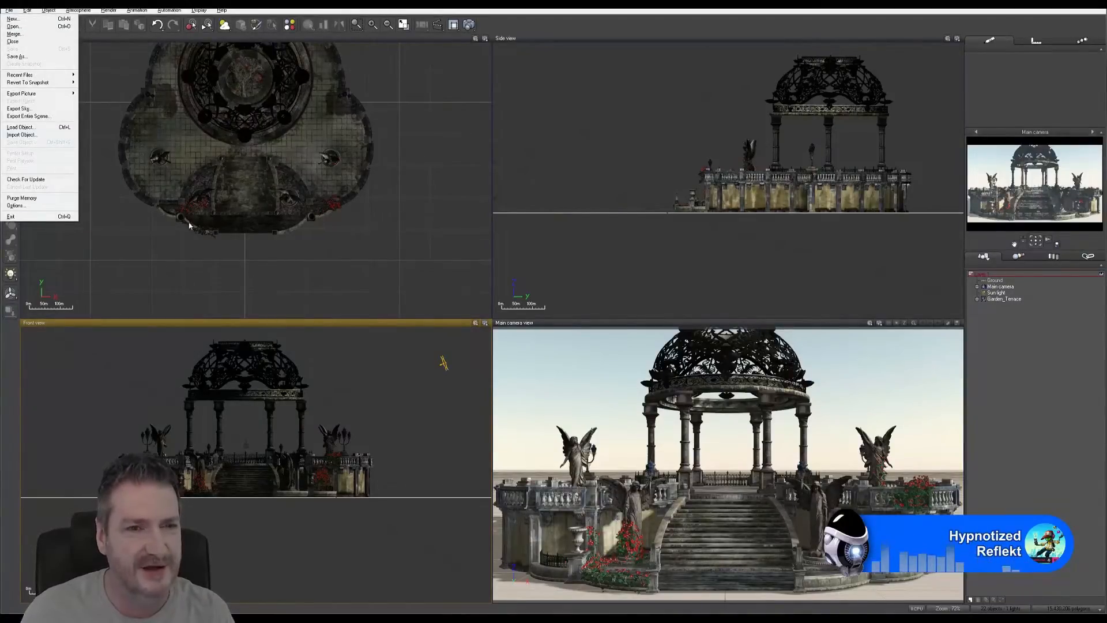
click(556, 23)
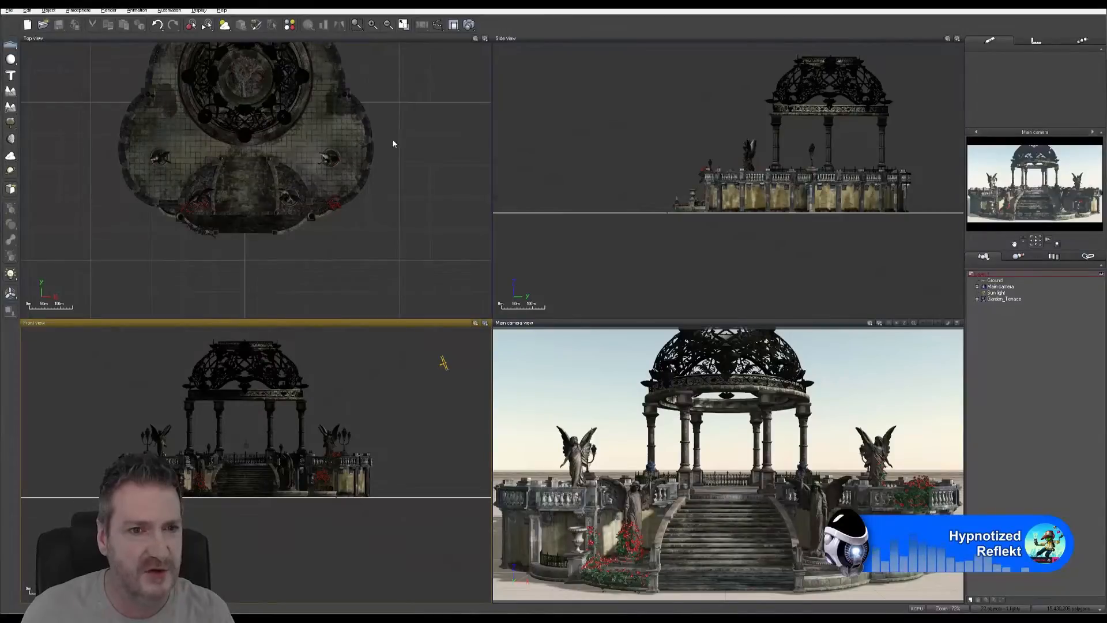
right_drag(393, 143, 406, 196)
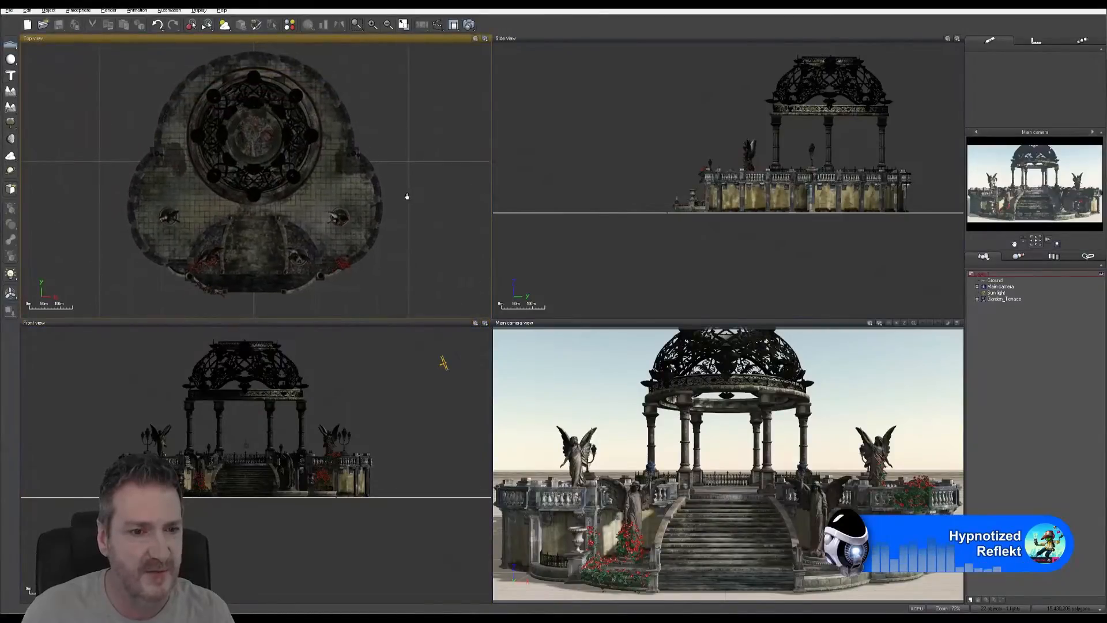
right_drag(403, 406, 403, 455)
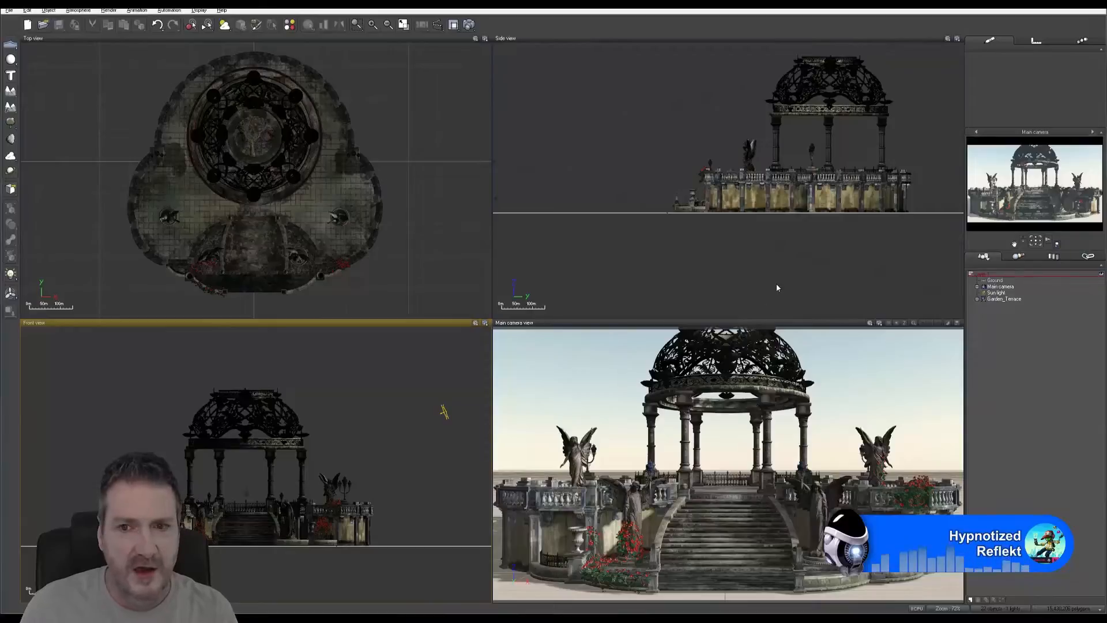
right_drag(776, 285, 710, 314)
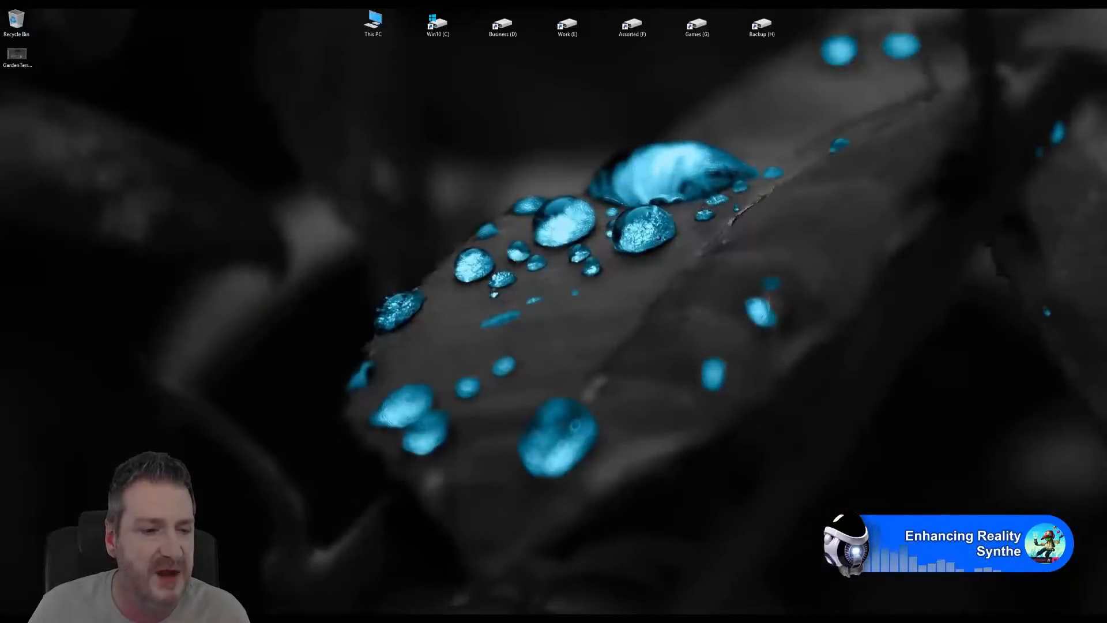
Launch Photoshop and open the seven Banister TGA textures, from BanisterCurvedInner_Painted to BanisterLarge, from the Garden Terrace Finals folder.
key(super)
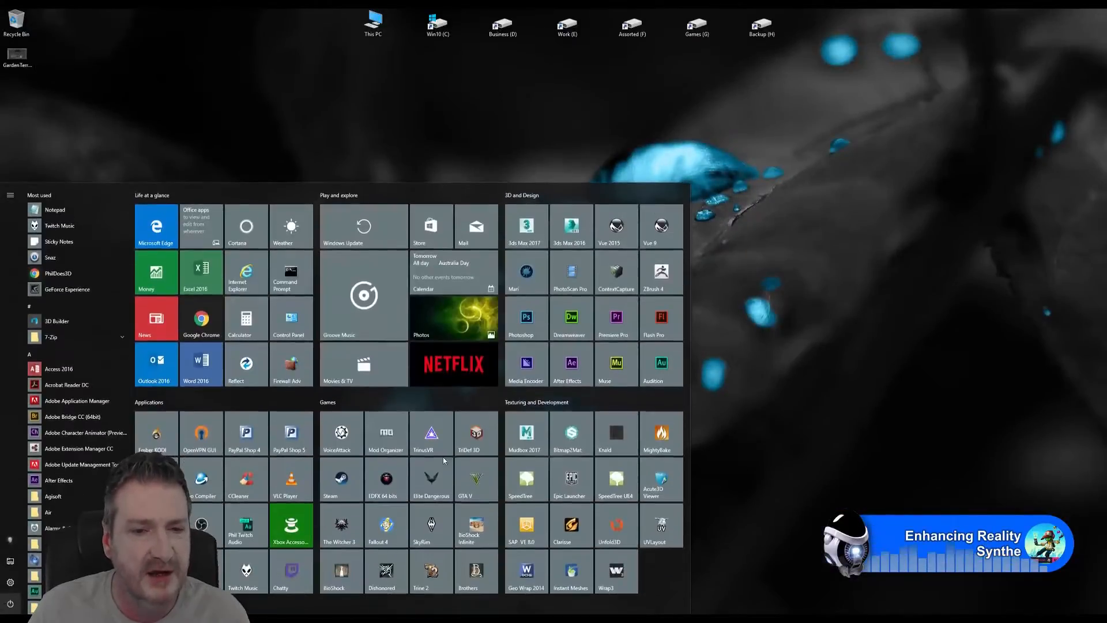
click(520, 331)
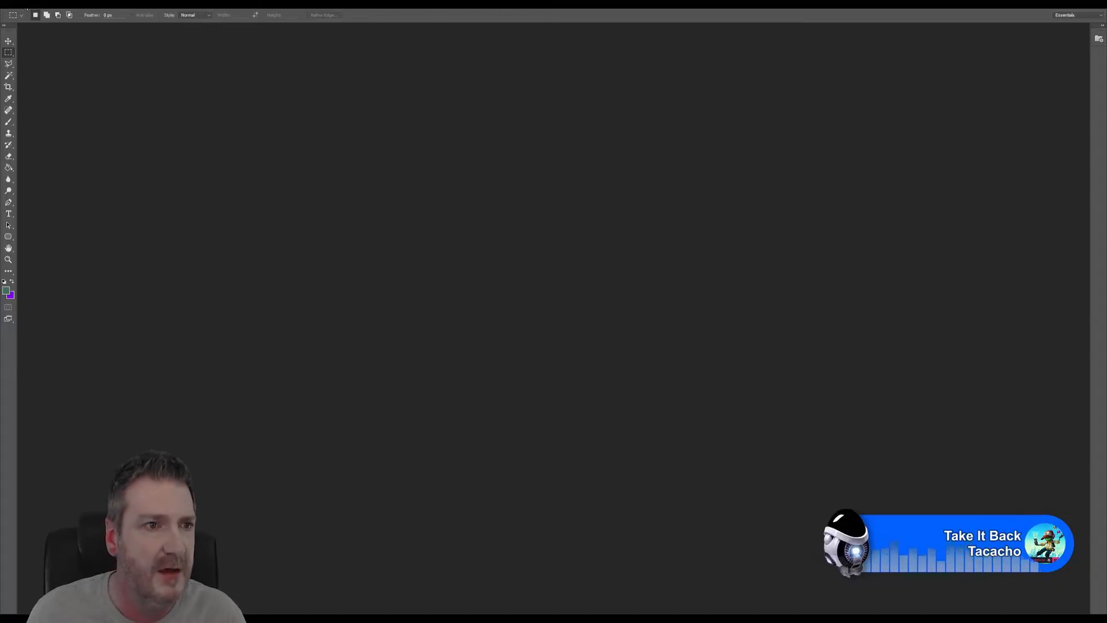
click(24, 5)
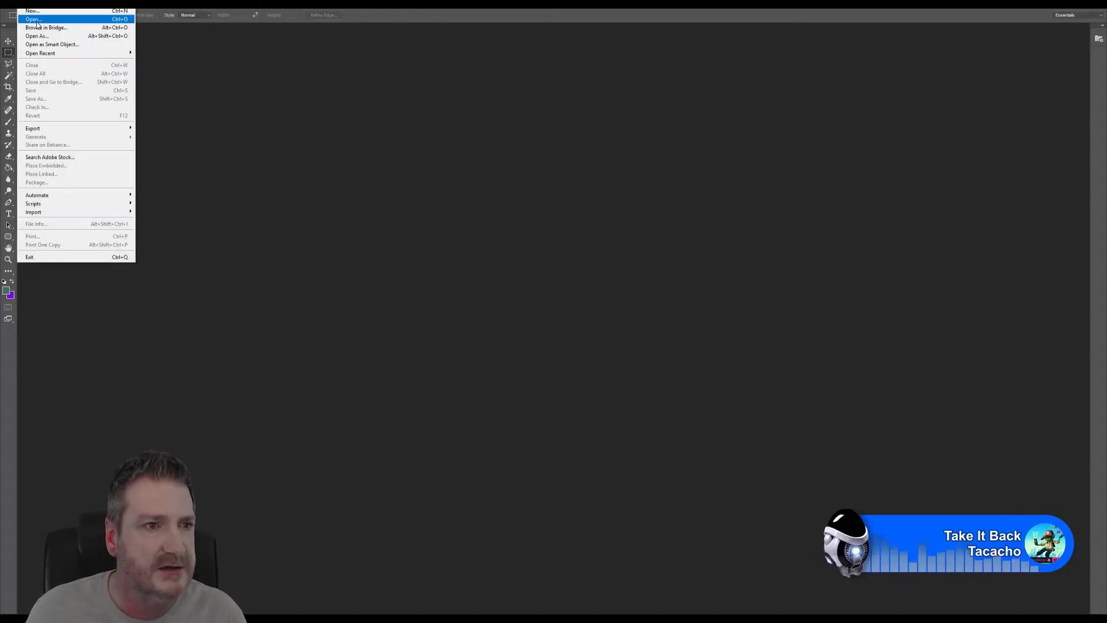
click(41, 20)
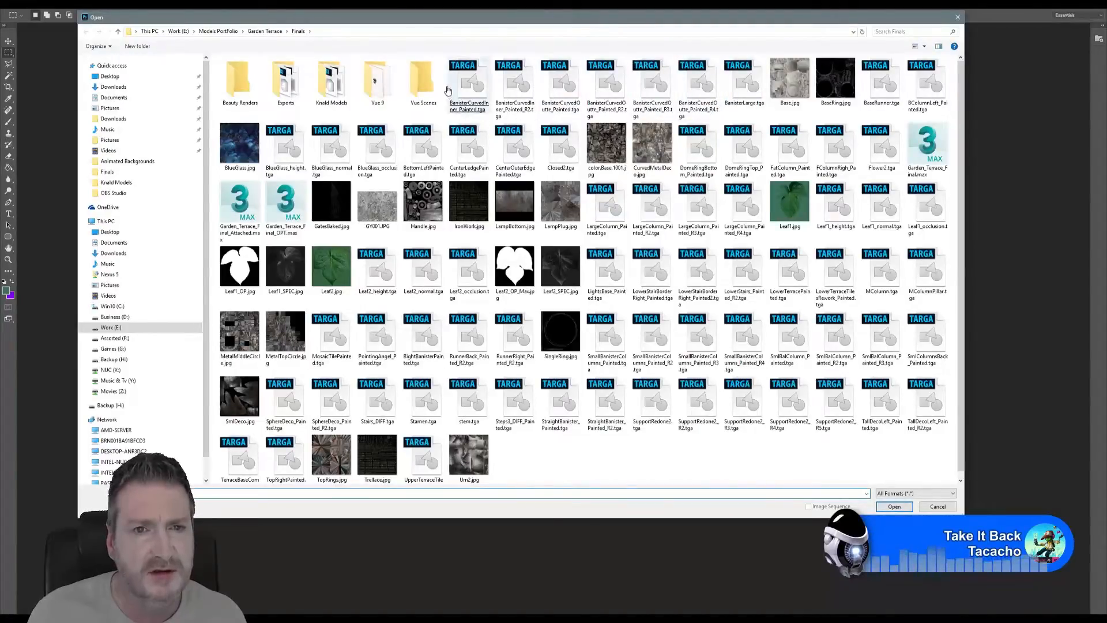
drag(445, 56, 739, 82)
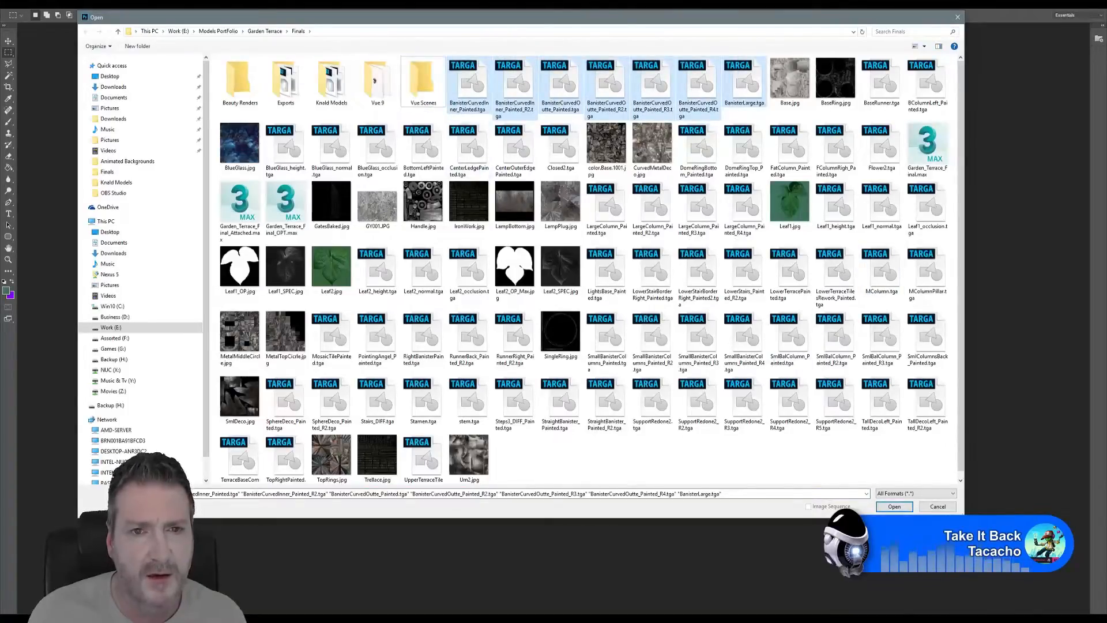
click(893, 507)
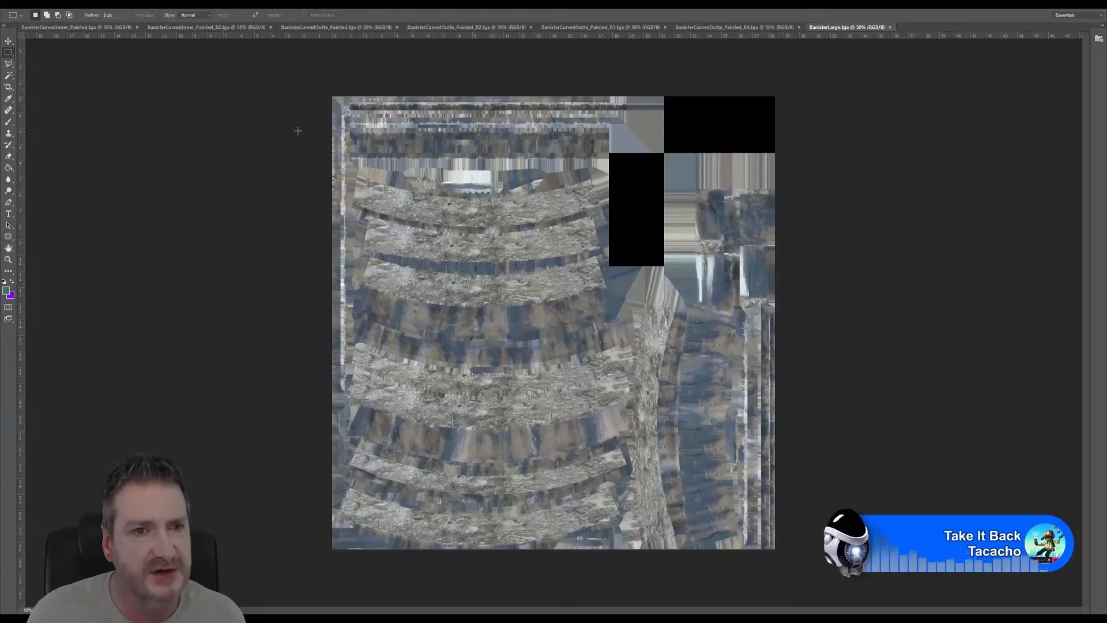
Save the BanisterLarge texture as a JPEG in the Finals folder at Maximum quality 12, Baseline ("Standard"), and close the document.
click(27, 5)
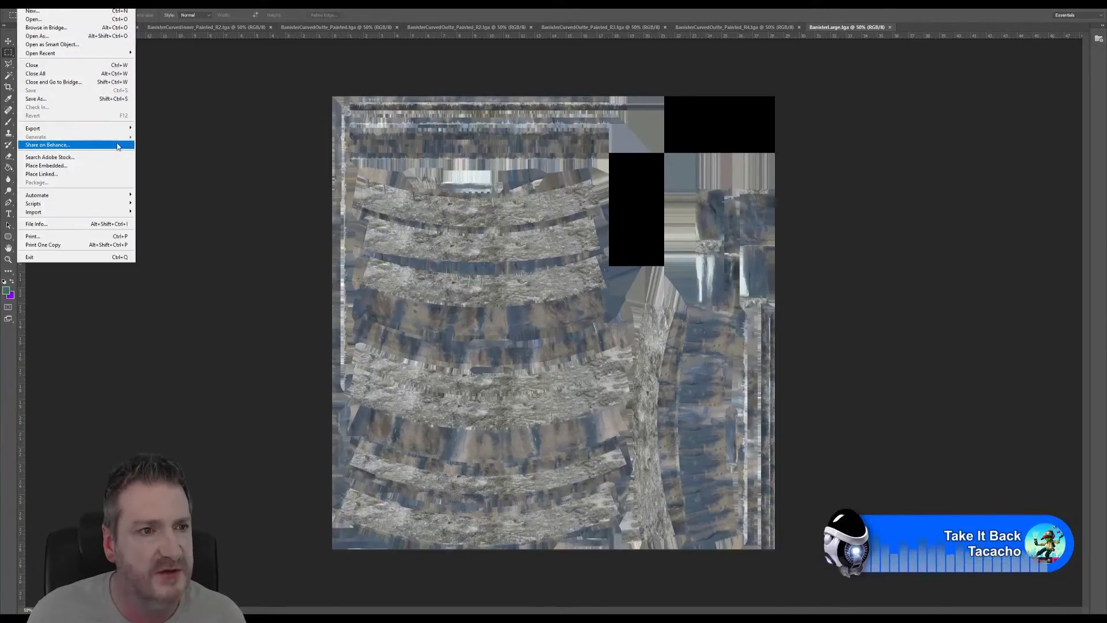
mouse_move(127, 128)
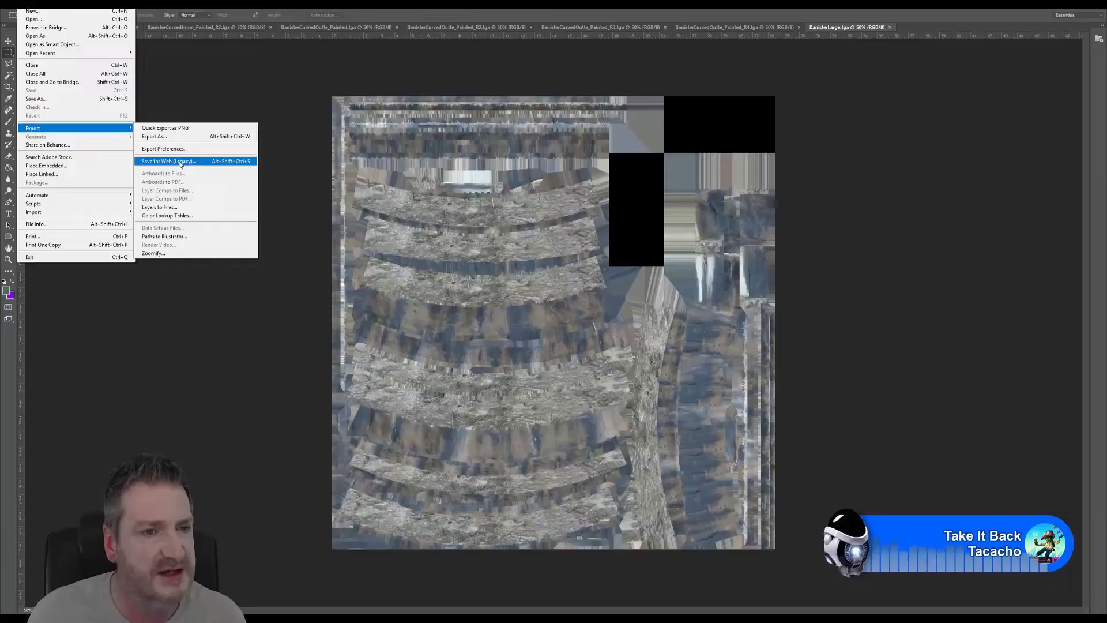
click(36, 99)
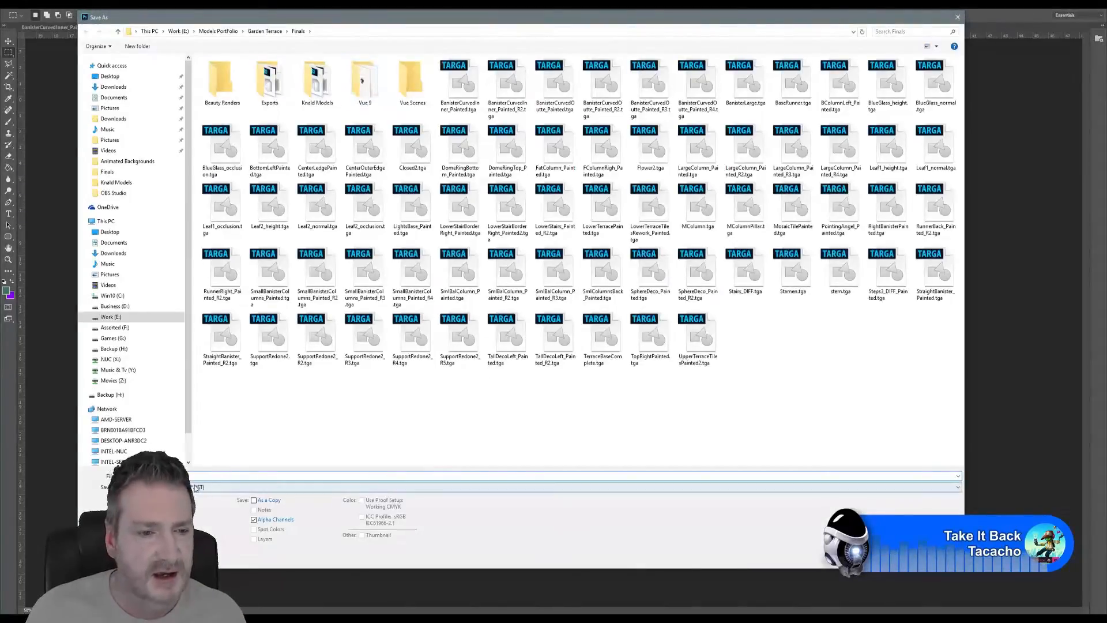
click(197, 487)
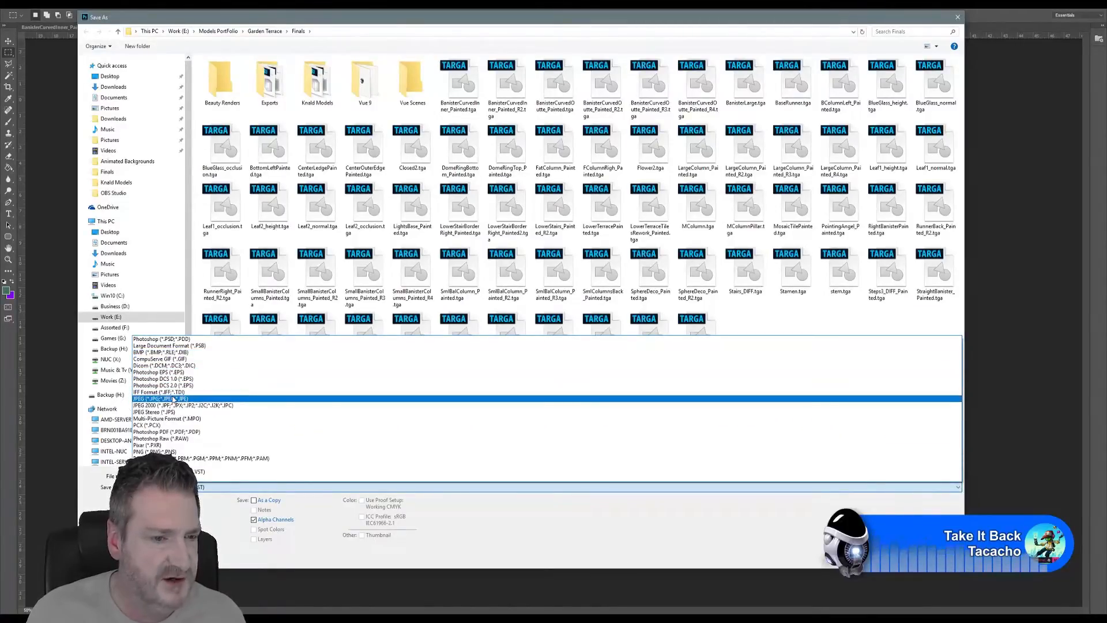
click(173, 399)
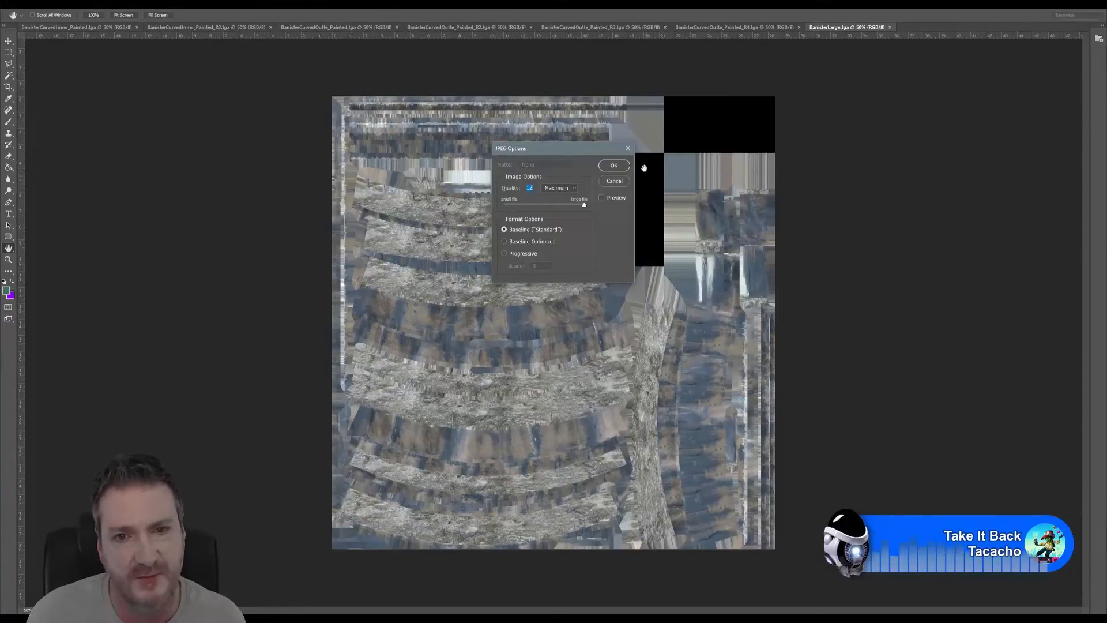
click(612, 165)
key(m)
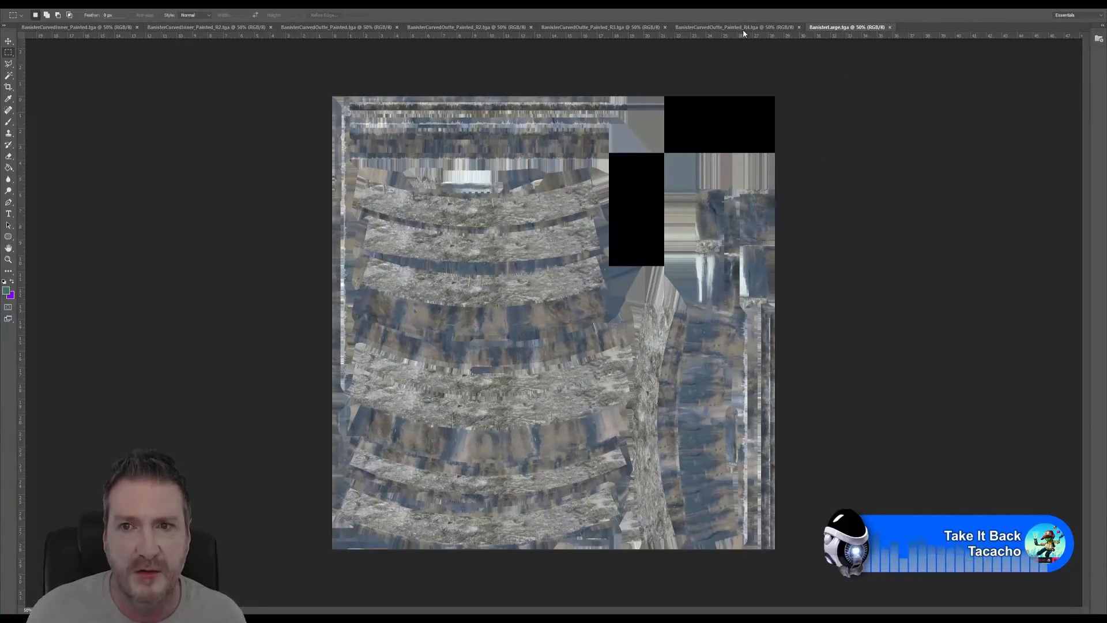
key(ctrl+shift+Tab)
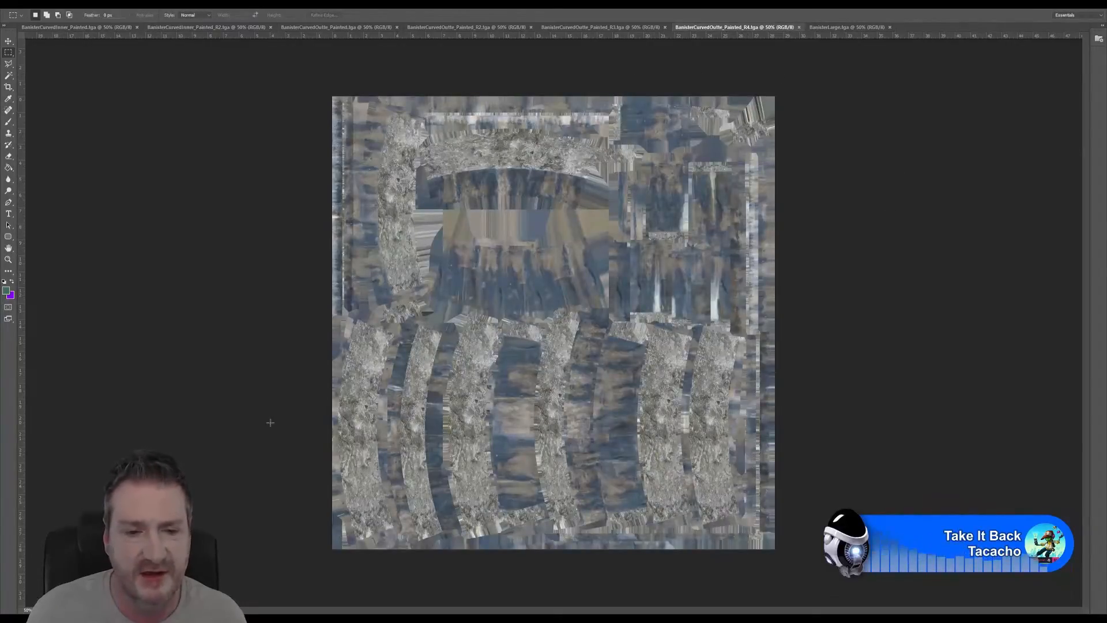
mouse_move(350, 620)
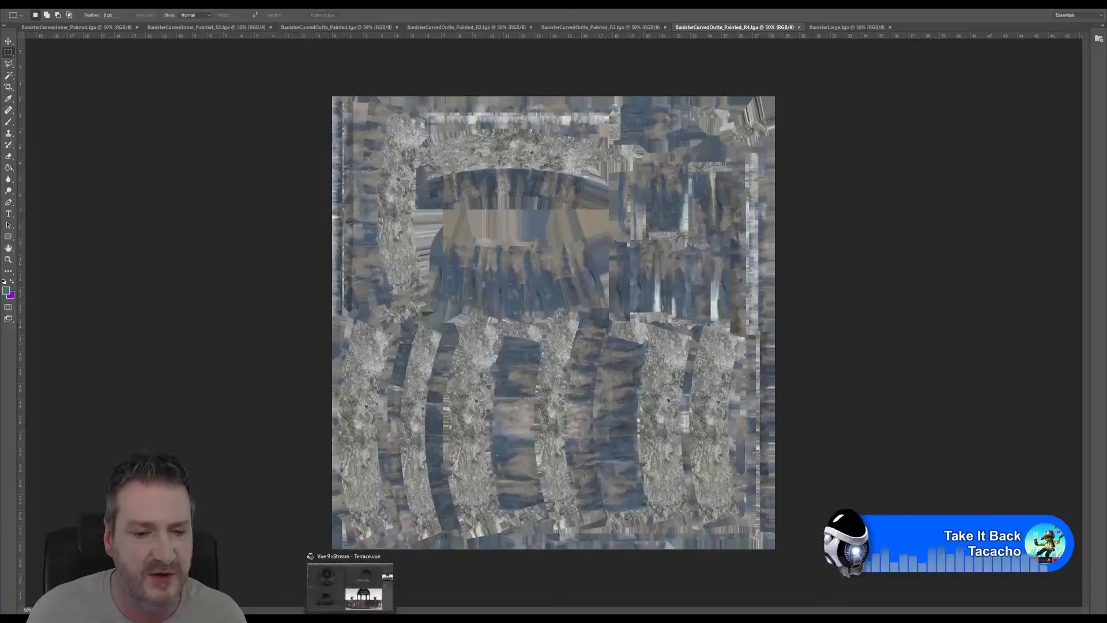
click(841, 27)
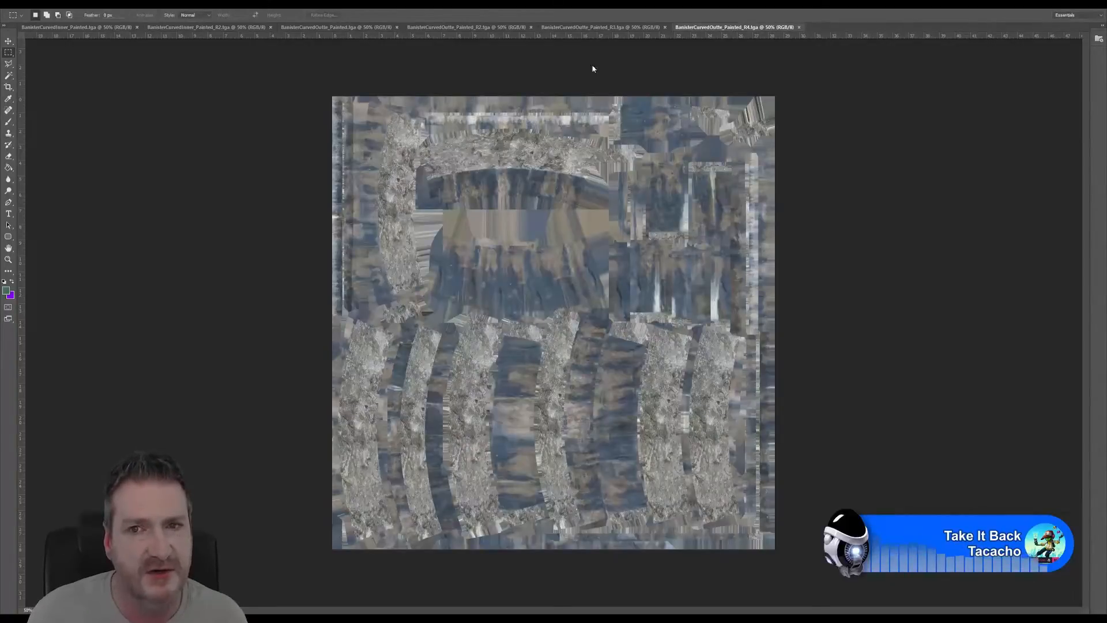
Save the BanisterCurvedOutte_Painted_R4 texture as a JPEG in the Finals folder at Maximum quality 12 and close the document.
click(24, 5)
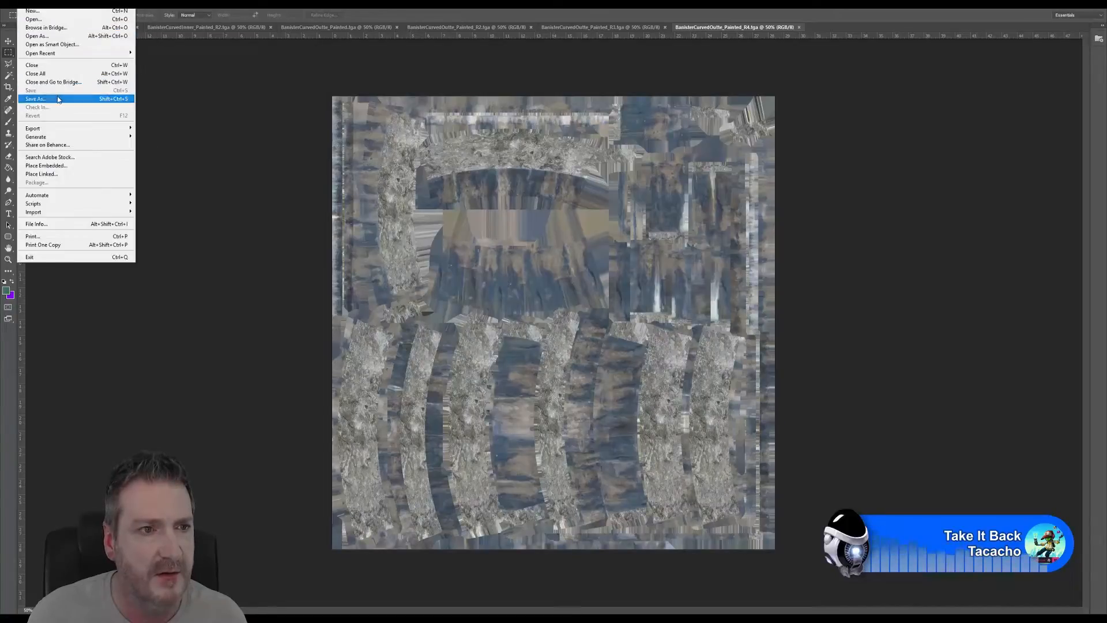
click(61, 99)
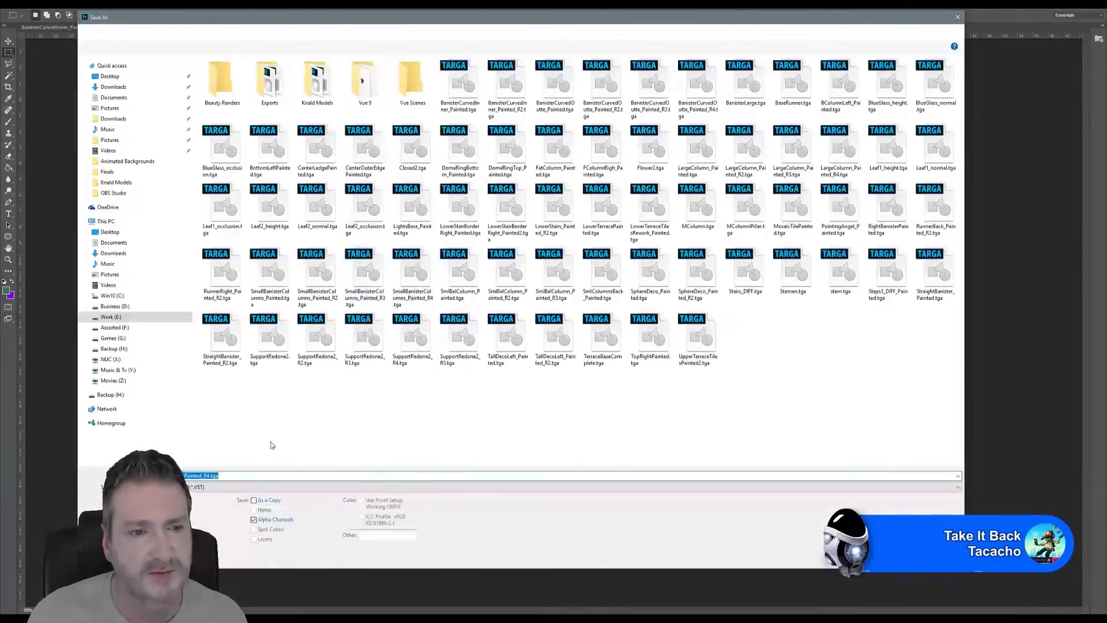
click(204, 487)
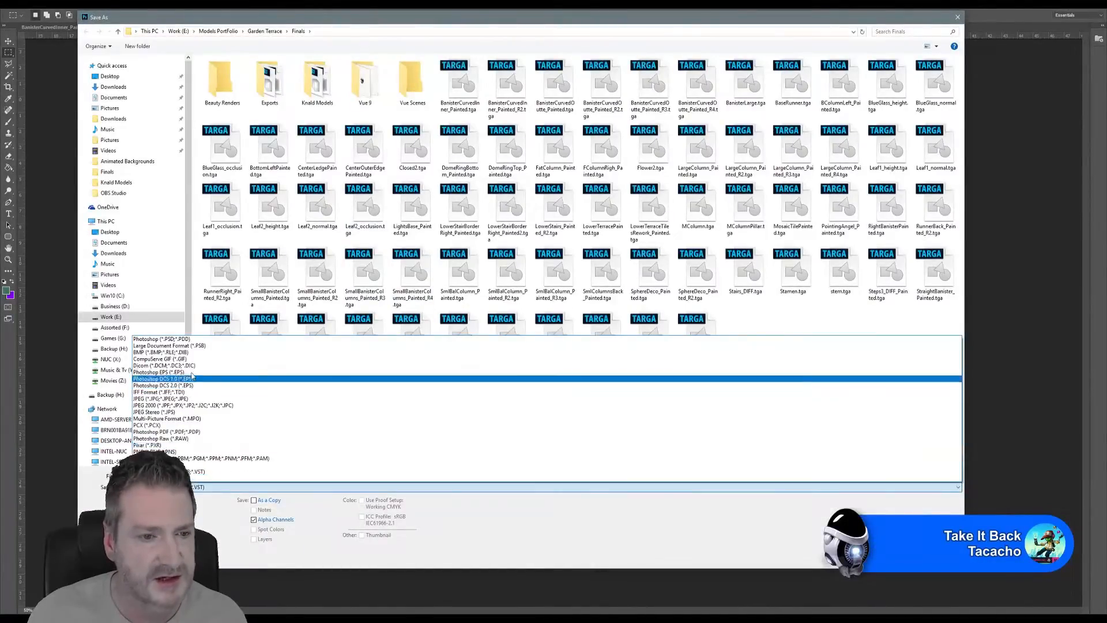
click(207, 398)
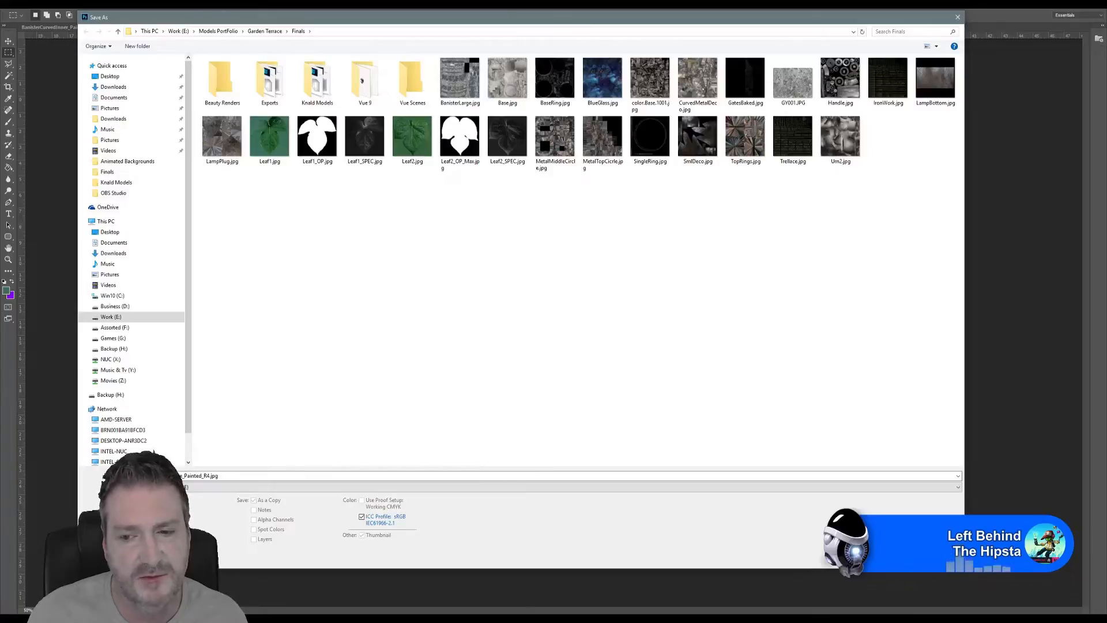
click(897, 558)
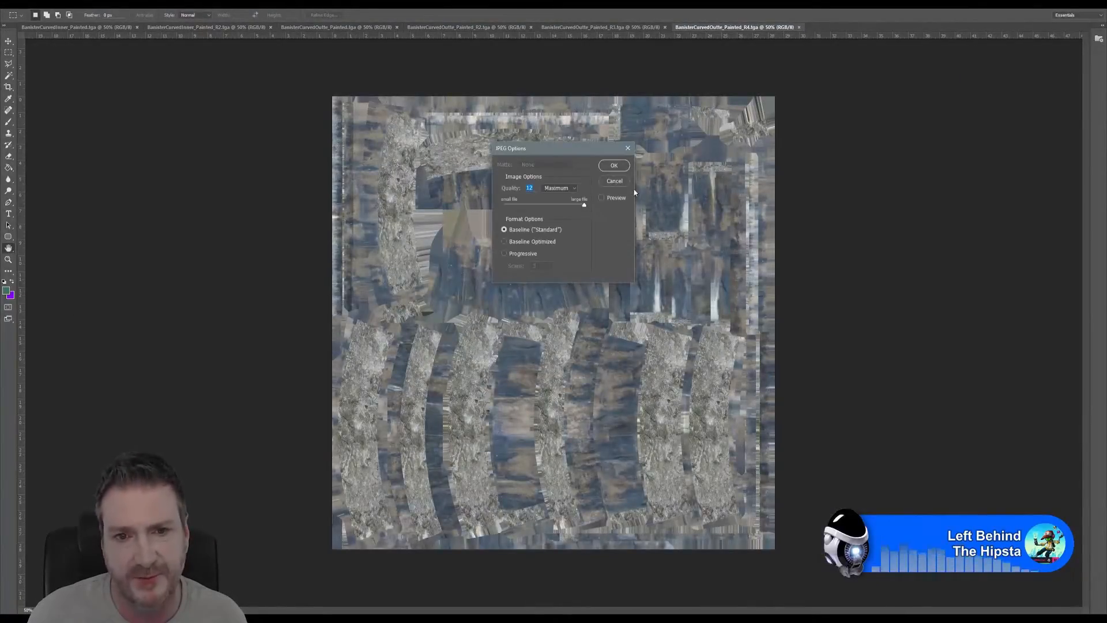
key(Return)
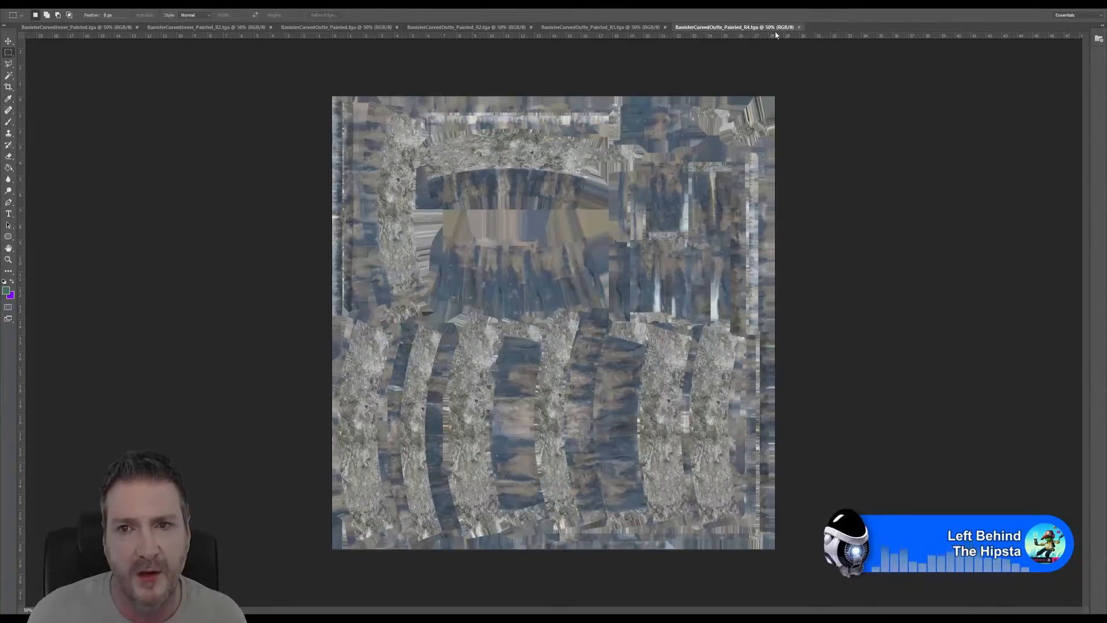
click(800, 28)
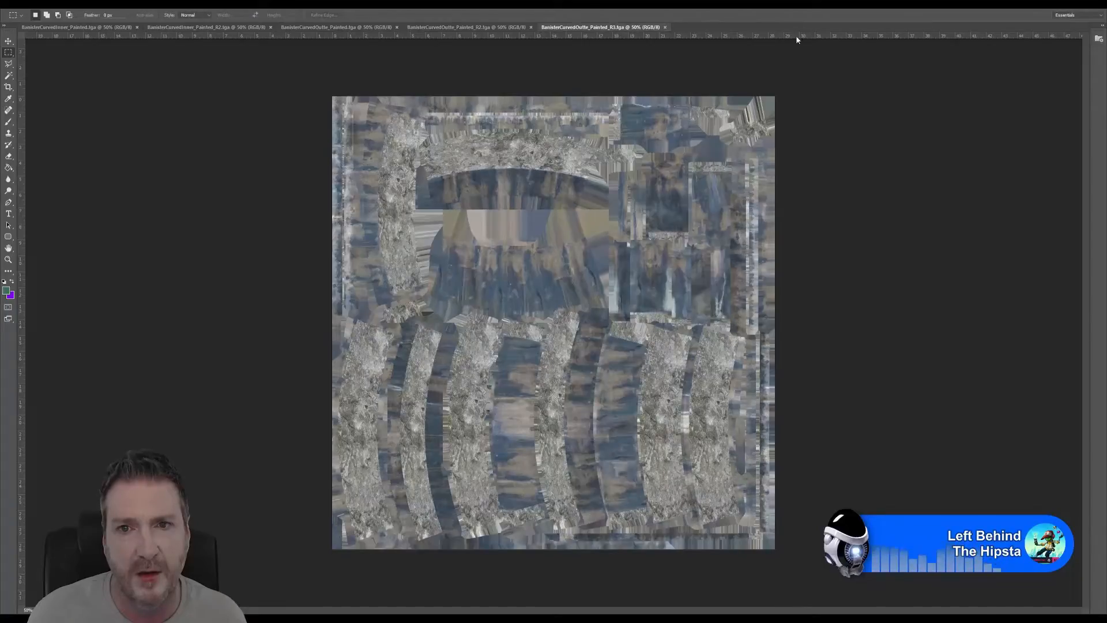
Save the BanisterCurvedOutte_Painted_R3 texture as a JPEG in the Finals folder at Maximum quality 12 and close the document.
click(20, 9)
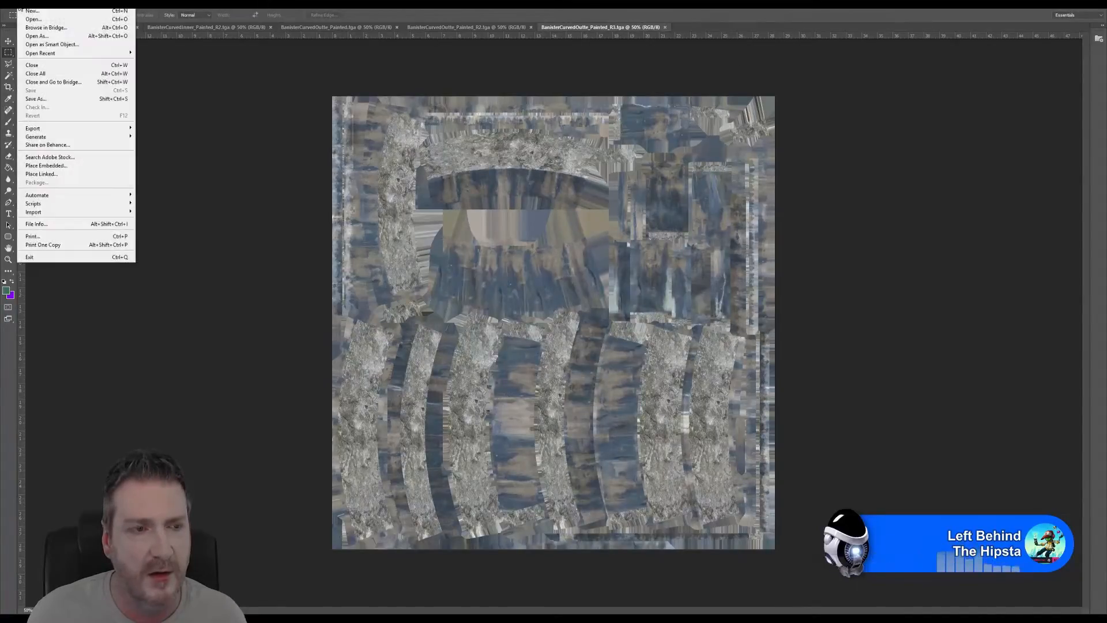
click(48, 101)
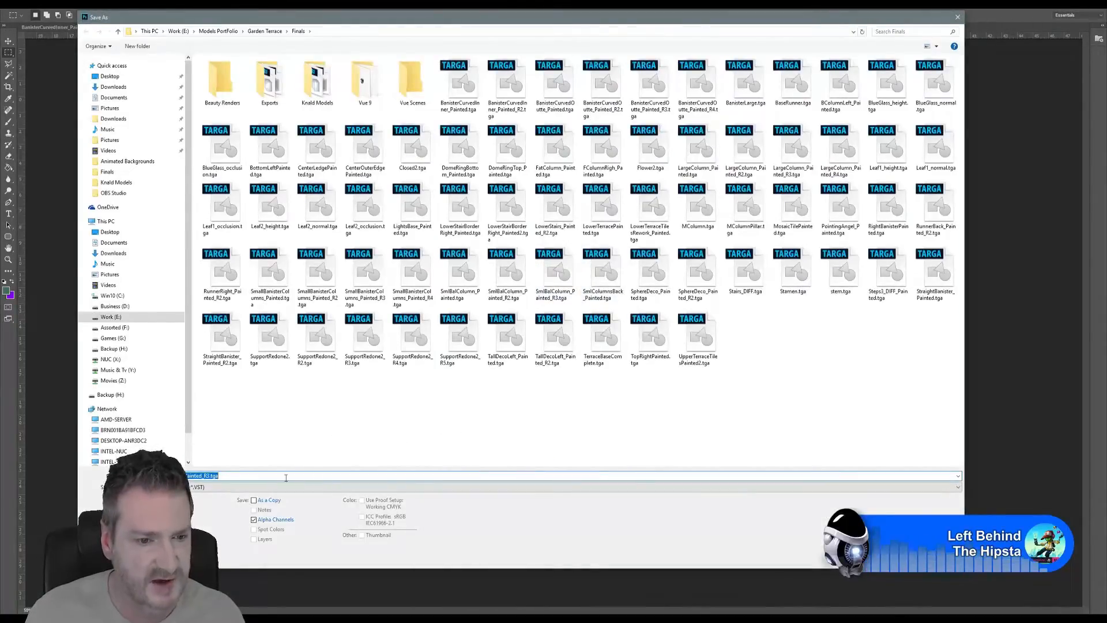
click(215, 487)
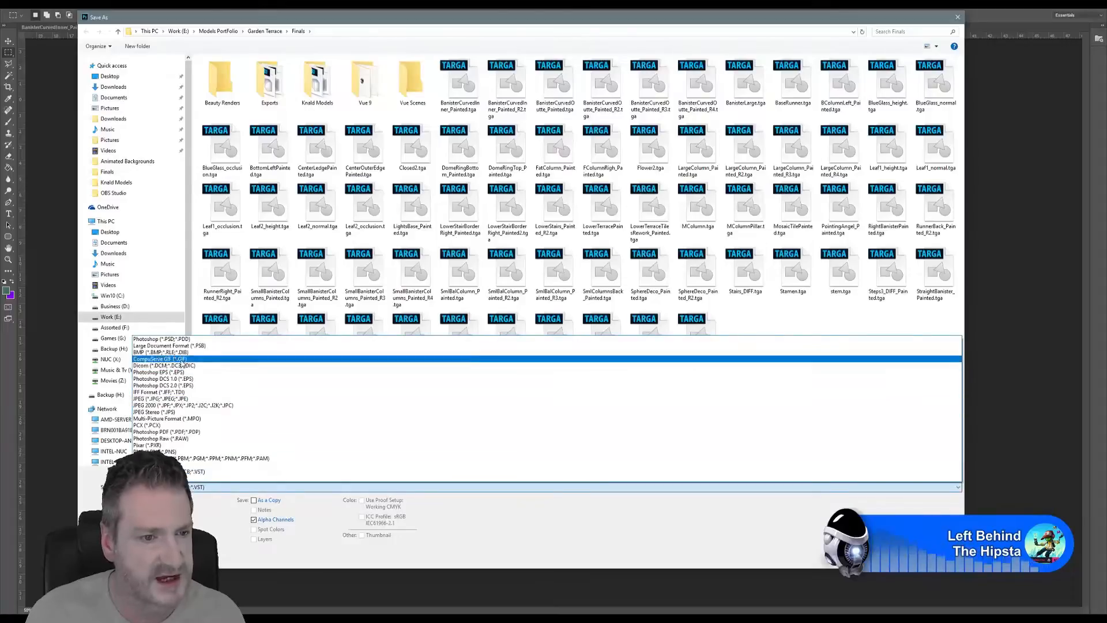
click(183, 399)
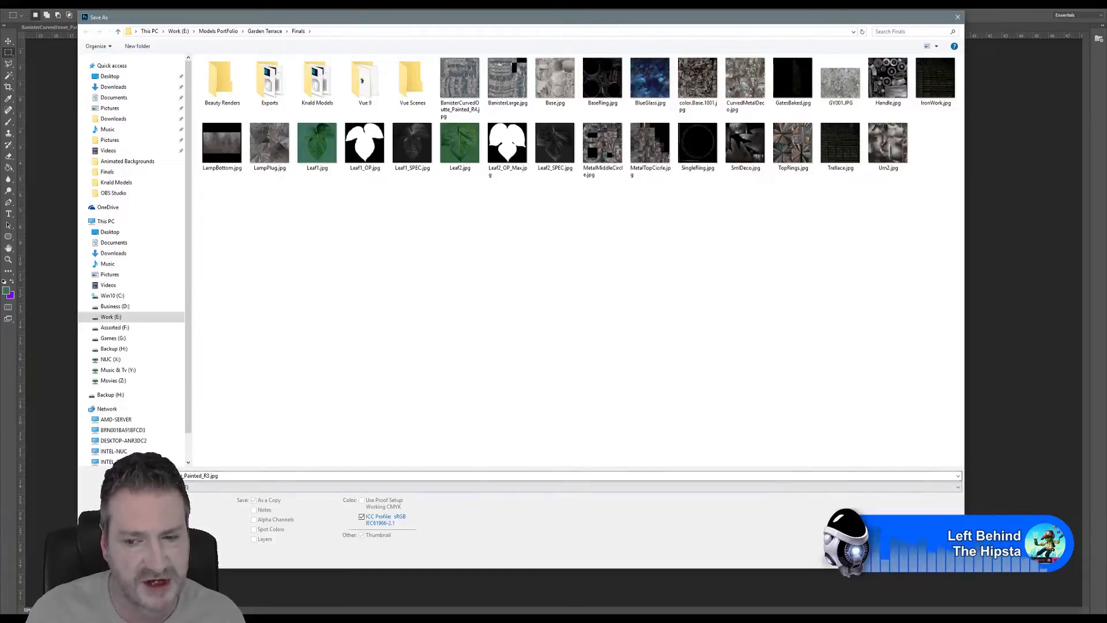
click(896, 558)
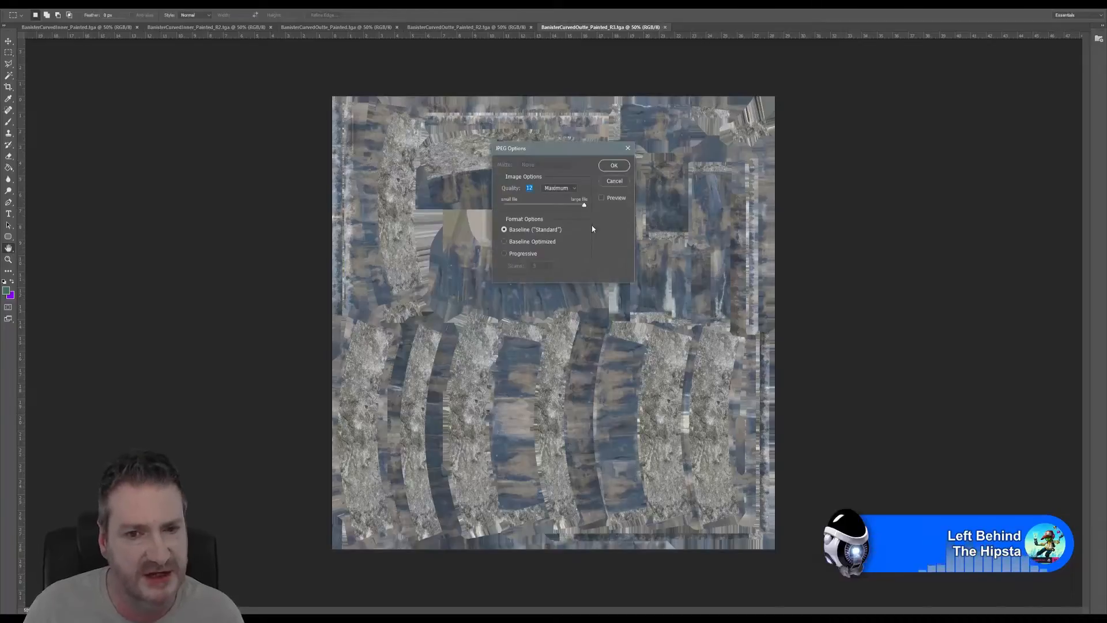
click(613, 166)
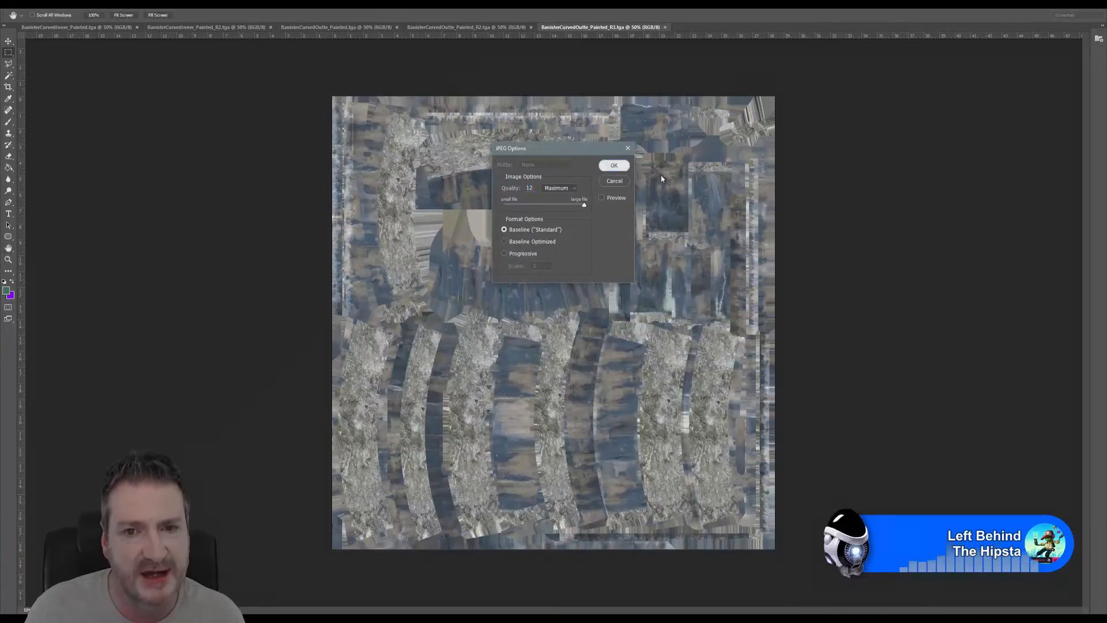
click(665, 27)
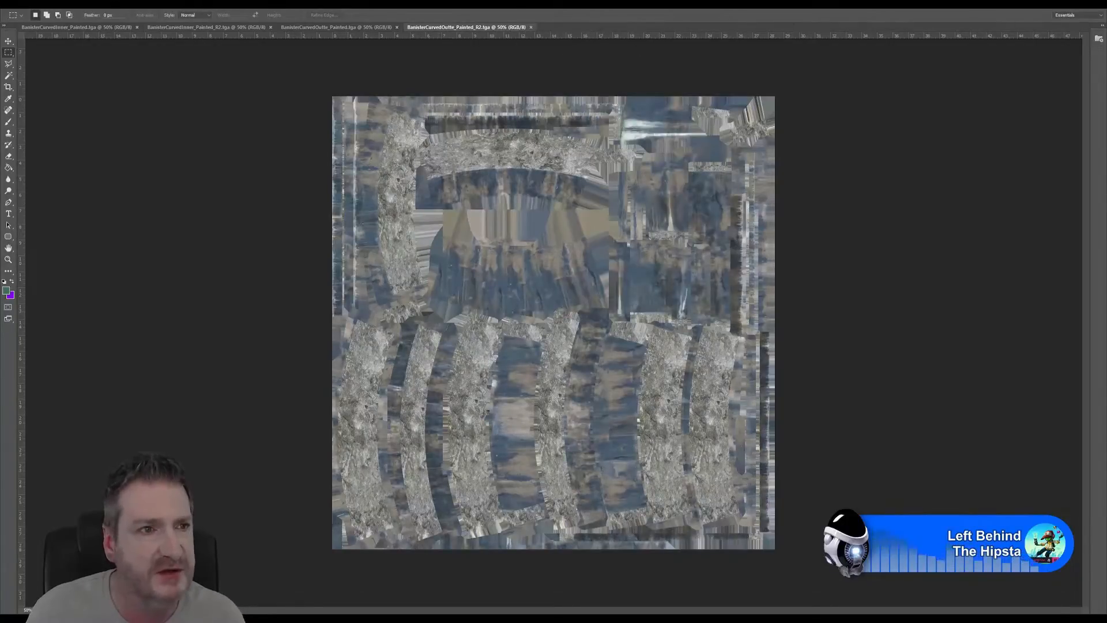
Save the BanisterCurvedOutte_Painted_R2 texture as a JPEG in the Finals folder at Maximum quality 12, Baseline ("Standard"), and close the document.
click(24, 4)
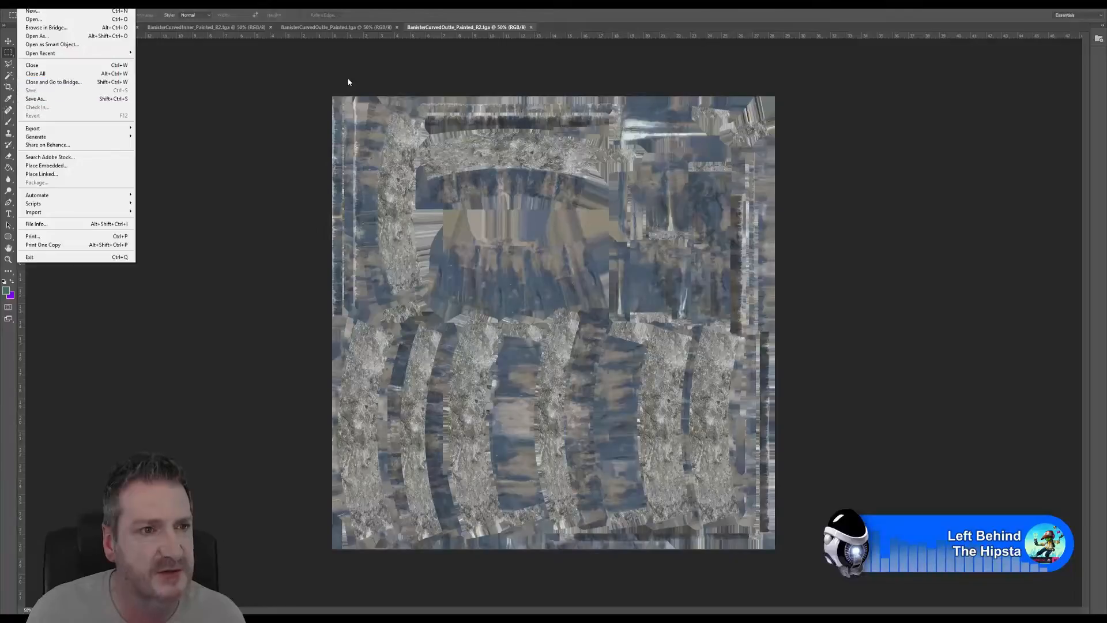
click(442, 64)
click(24, 4)
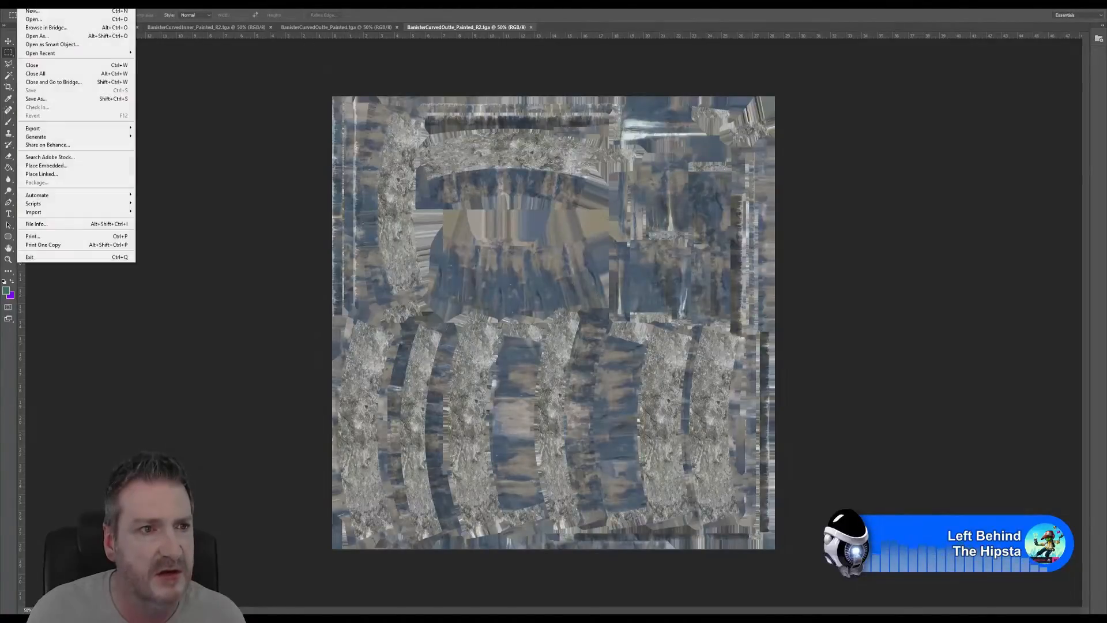
click(35, 99)
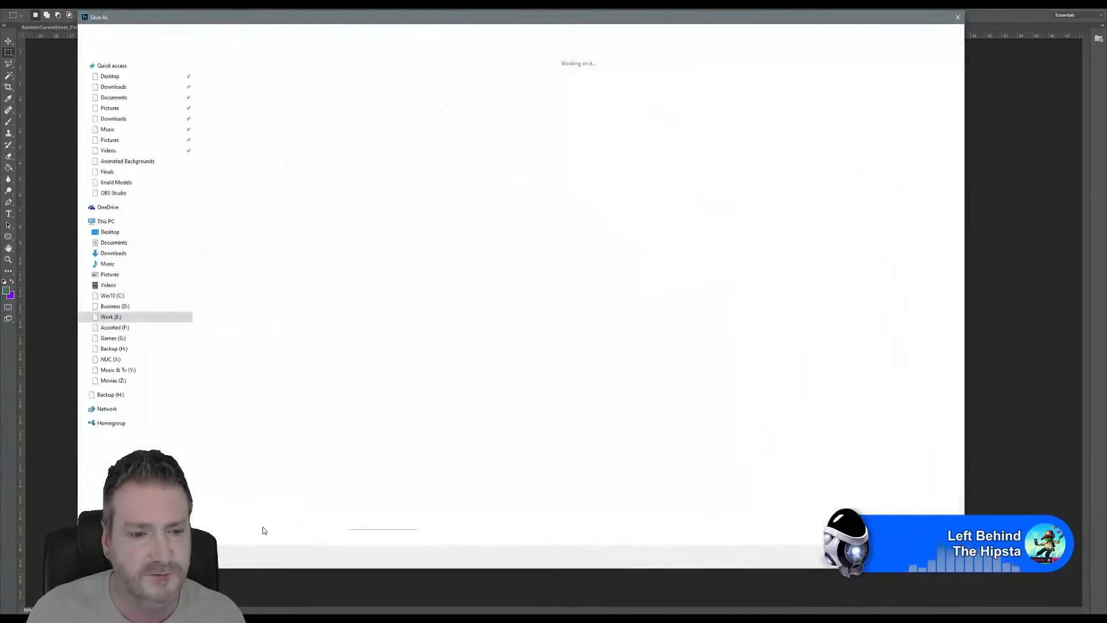
click(248, 487)
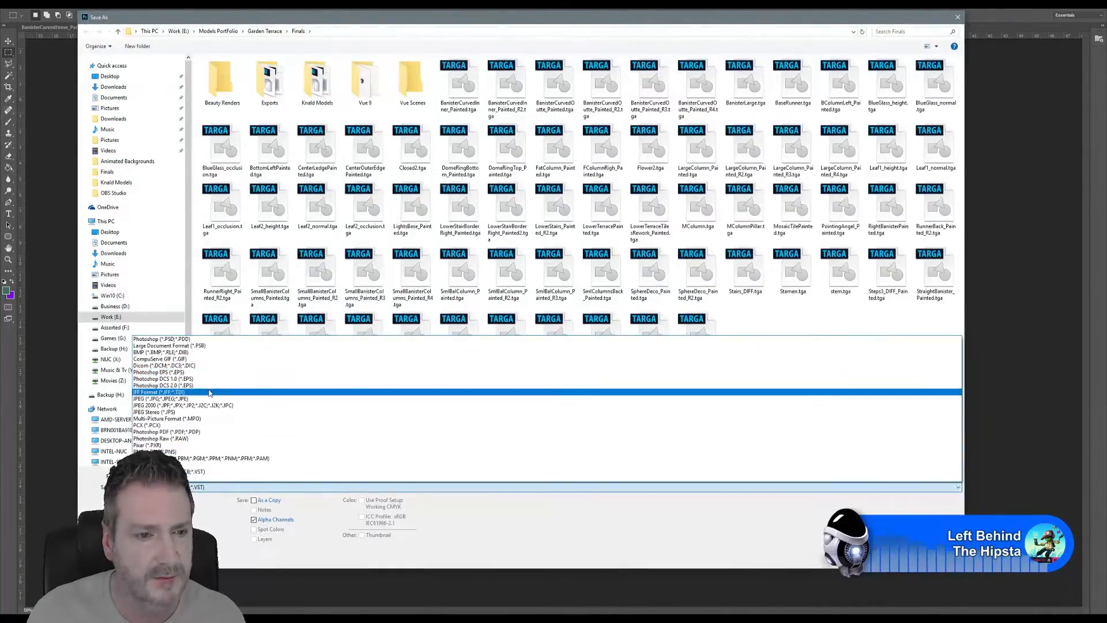
click(459, 402)
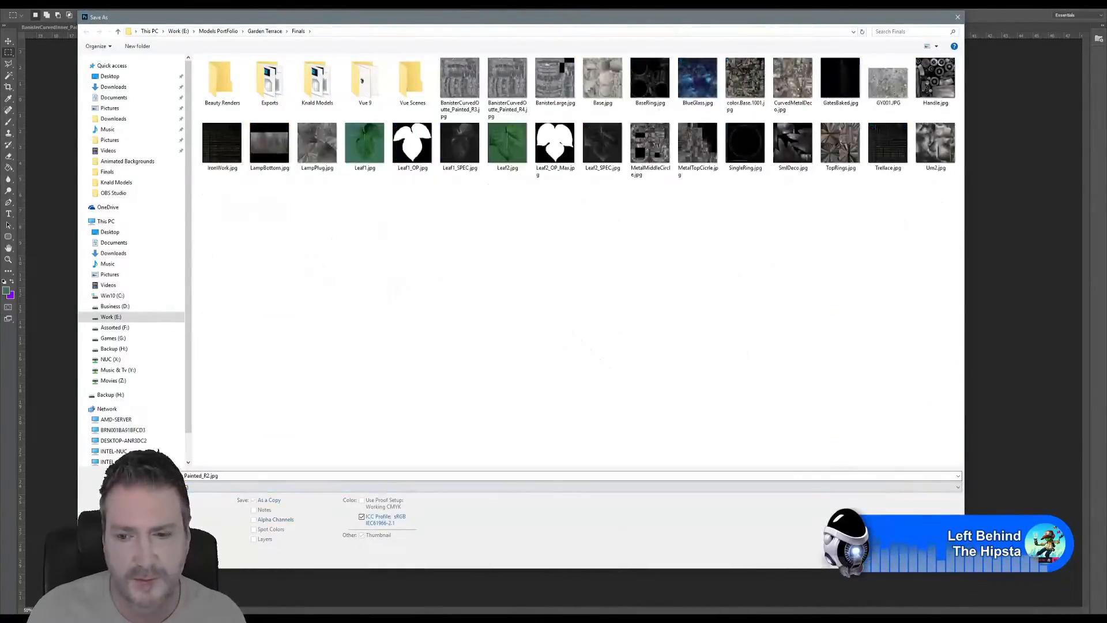
key(Return)
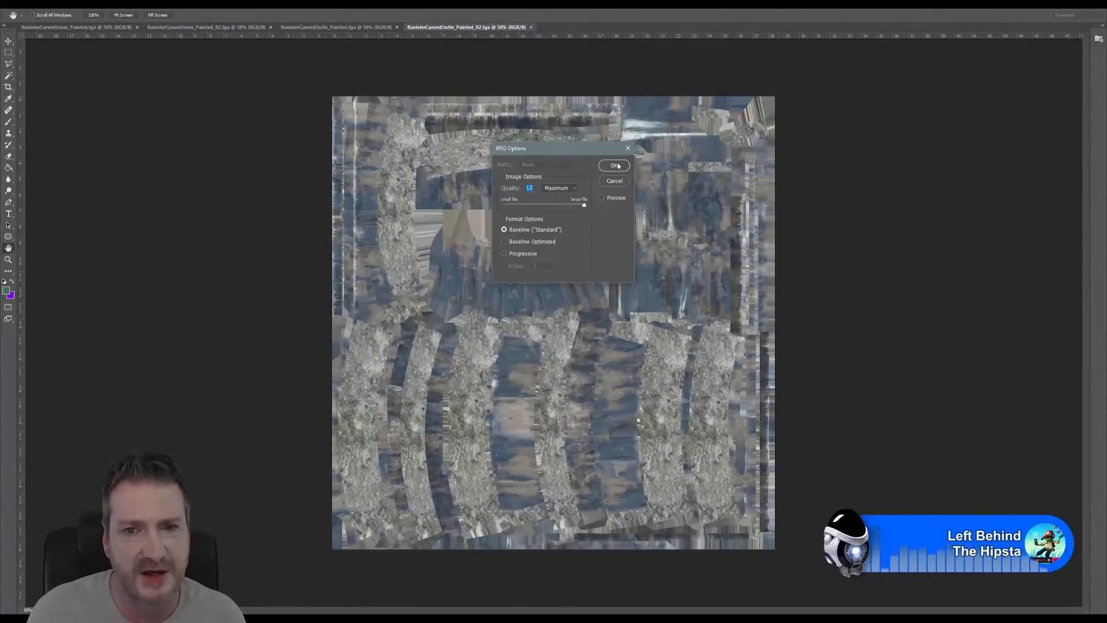
click(615, 166)
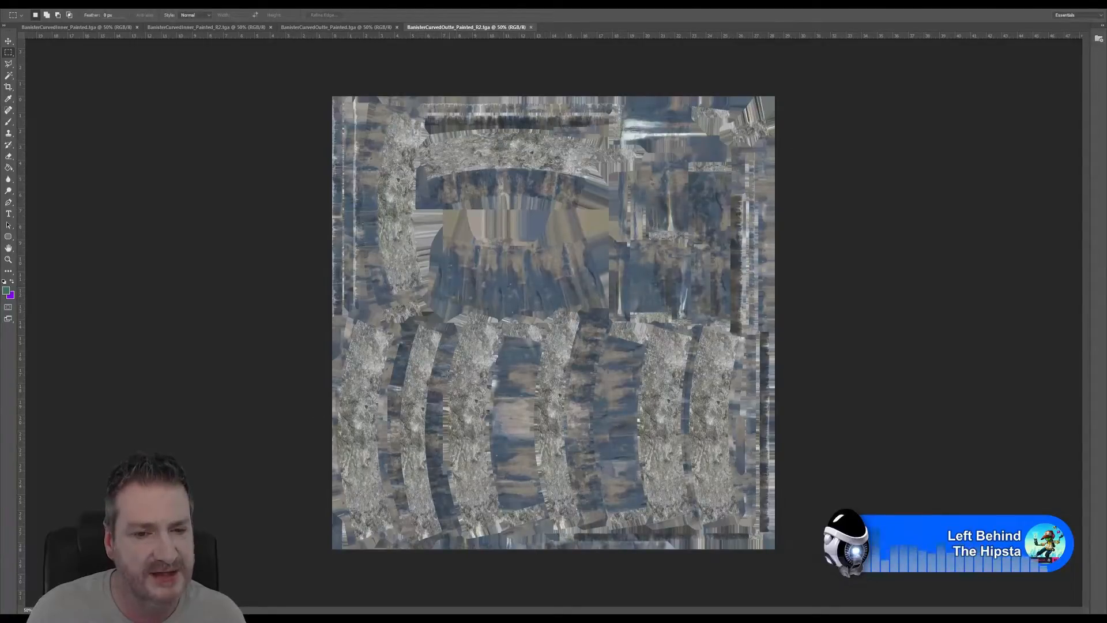
click(532, 27)
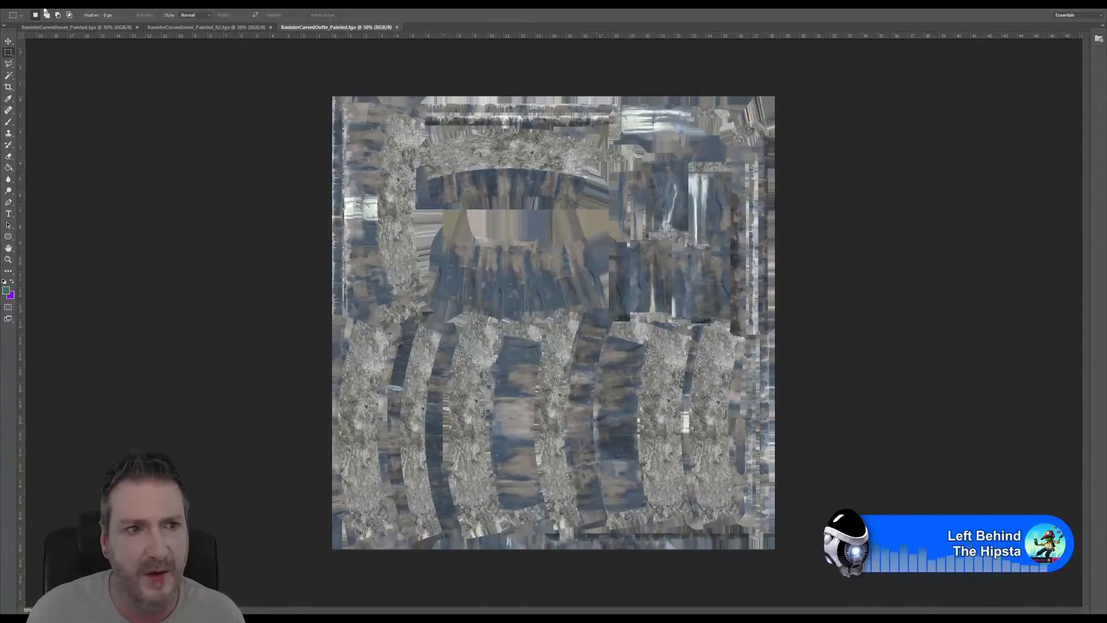
Save the BanisterCurvedOutte_Painted texture as a JPEG in the Finals folder at Maximum quality 12 and close the document.
click(26, 9)
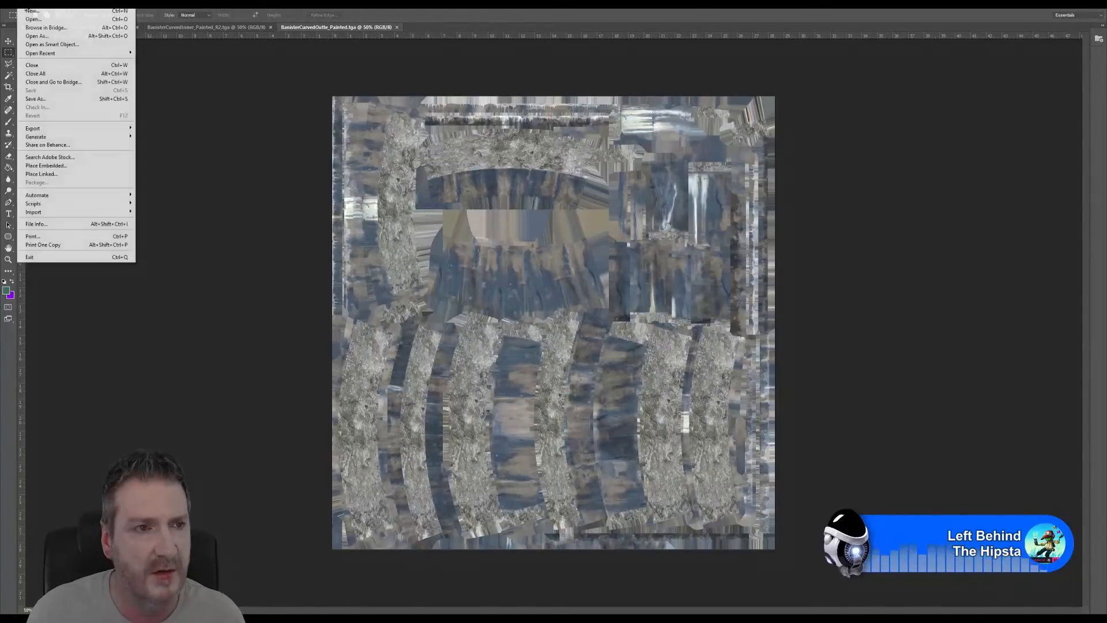
click(36, 99)
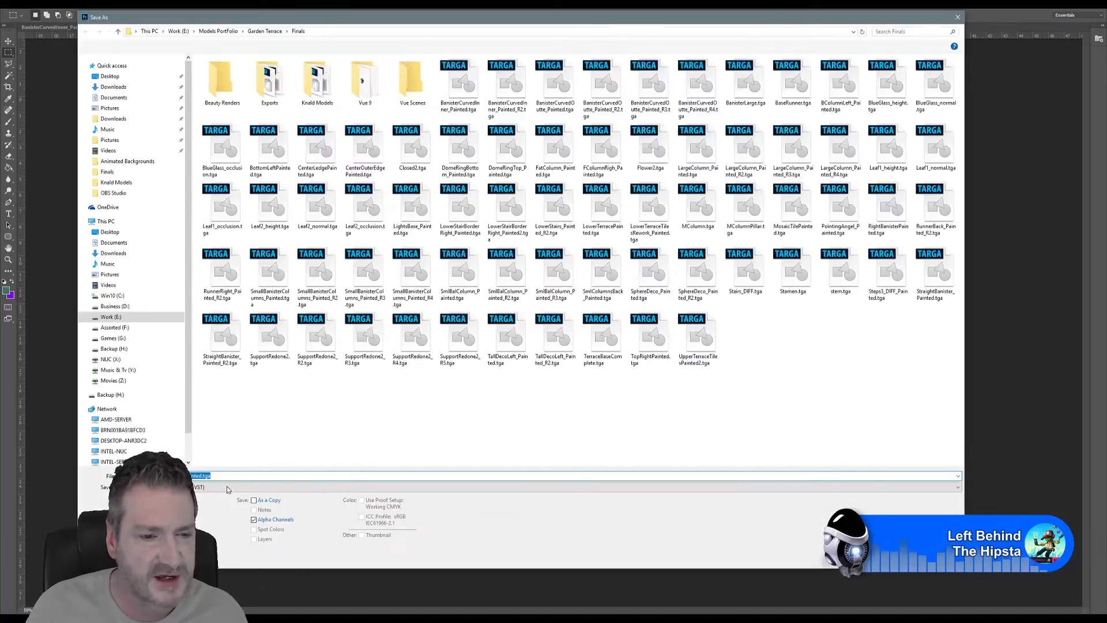
click(223, 486)
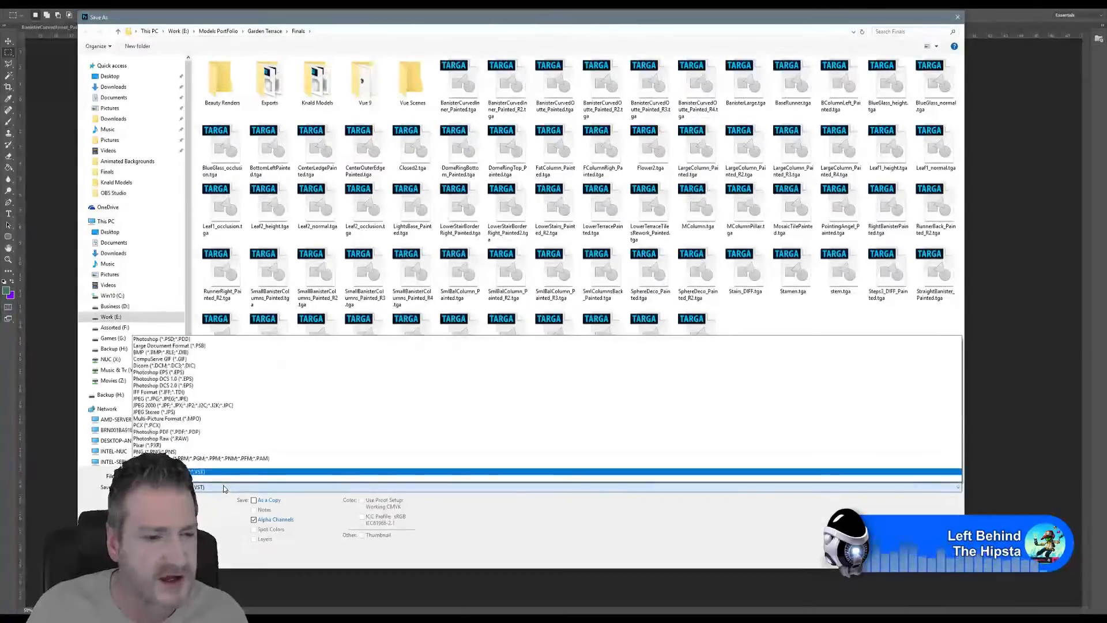
click(187, 399)
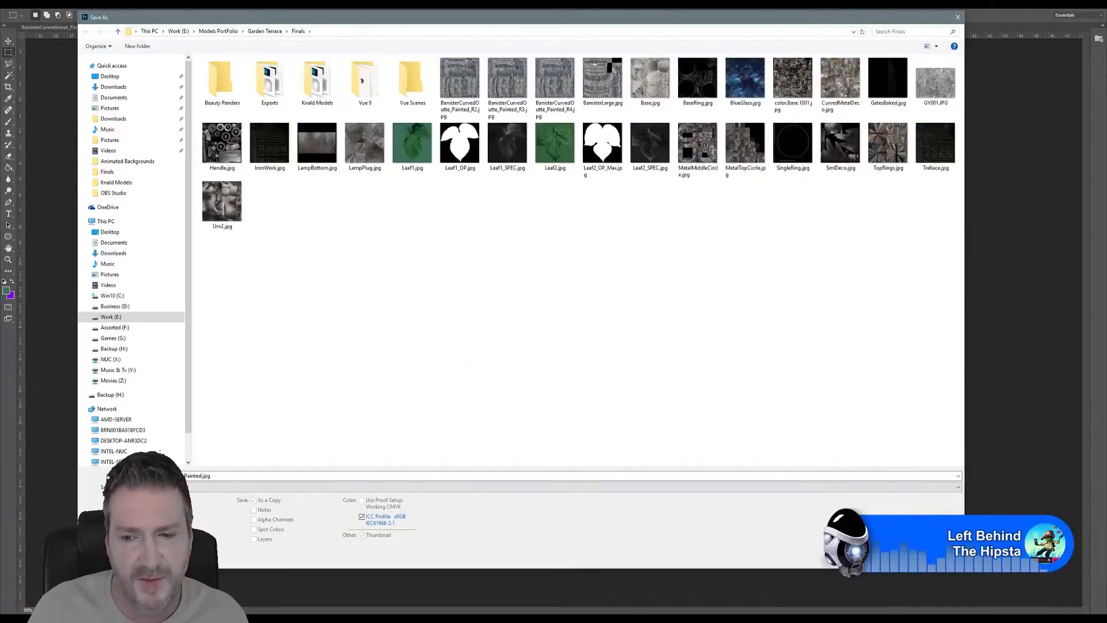
click(896, 558)
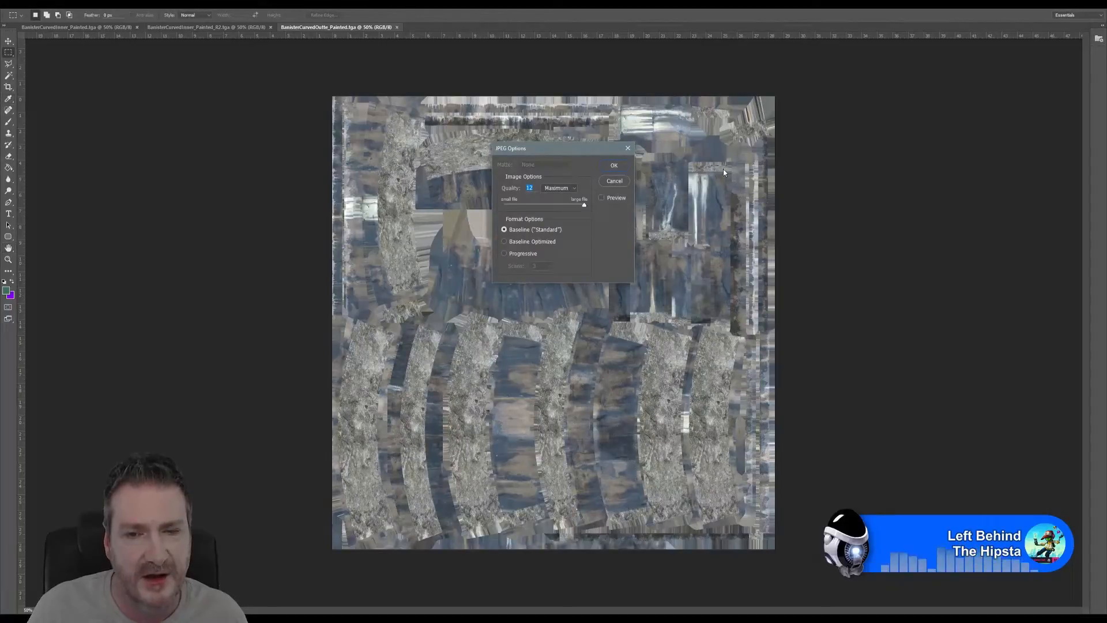
key(Return)
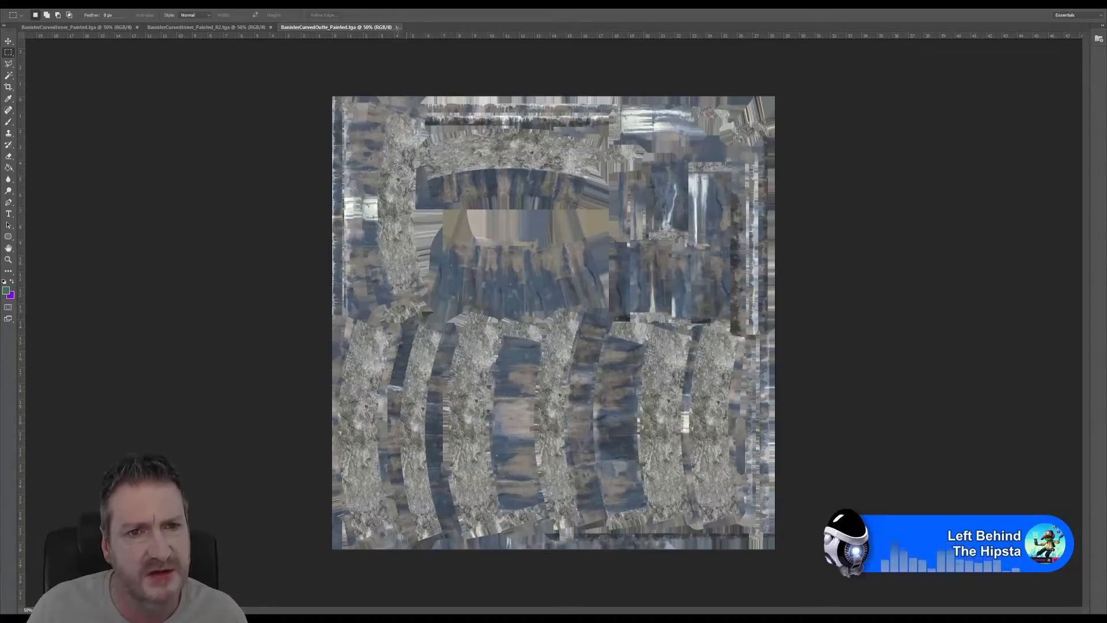
click(396, 28)
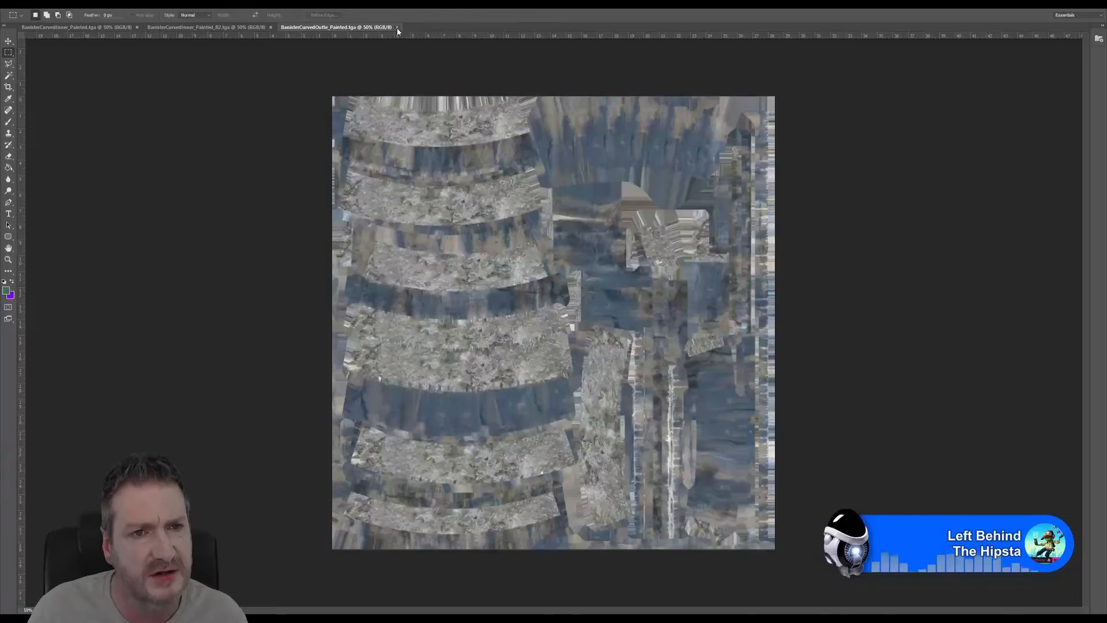
Save the BanisterCurvedInner_Painted_R2 texture as a JPEG in the Finals folder at Maximum quality 12 and close the document.
click(20, 5)
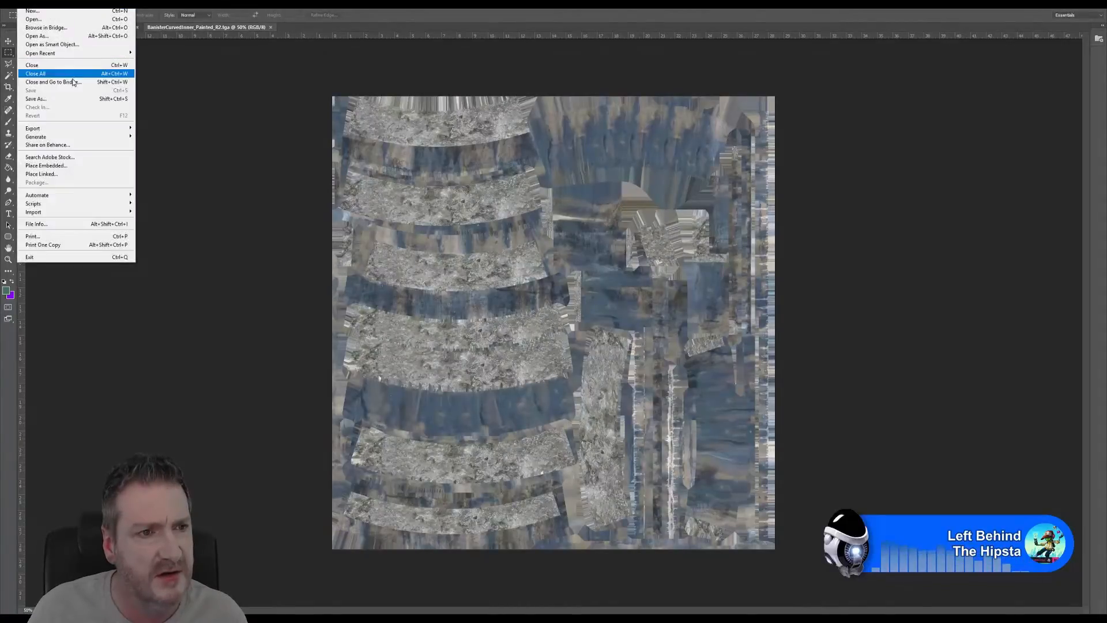
click(53, 100)
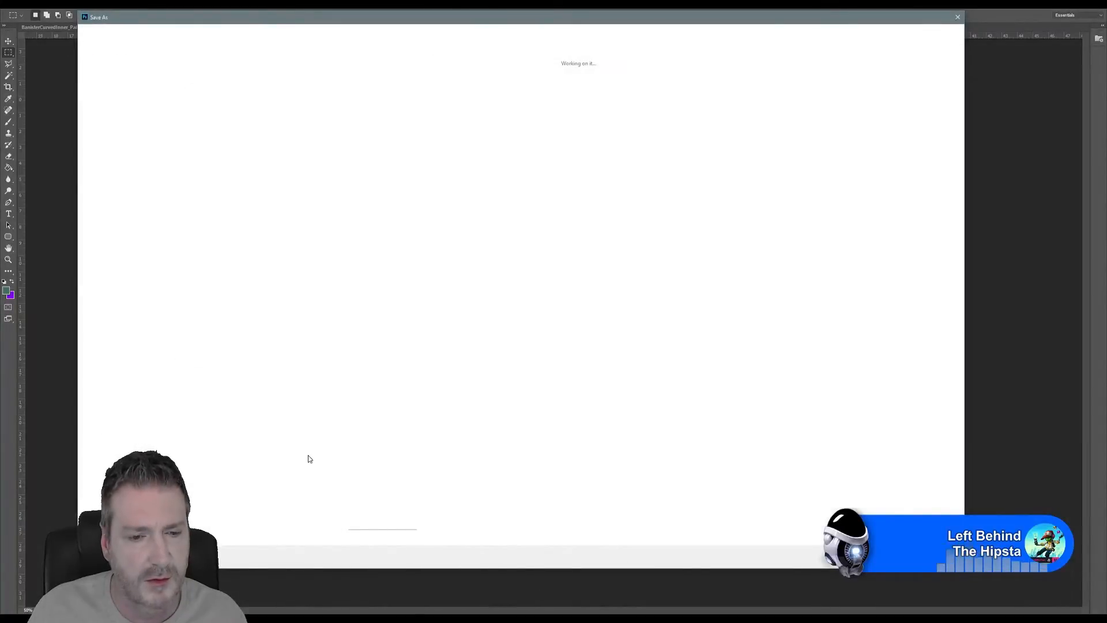
click(215, 489)
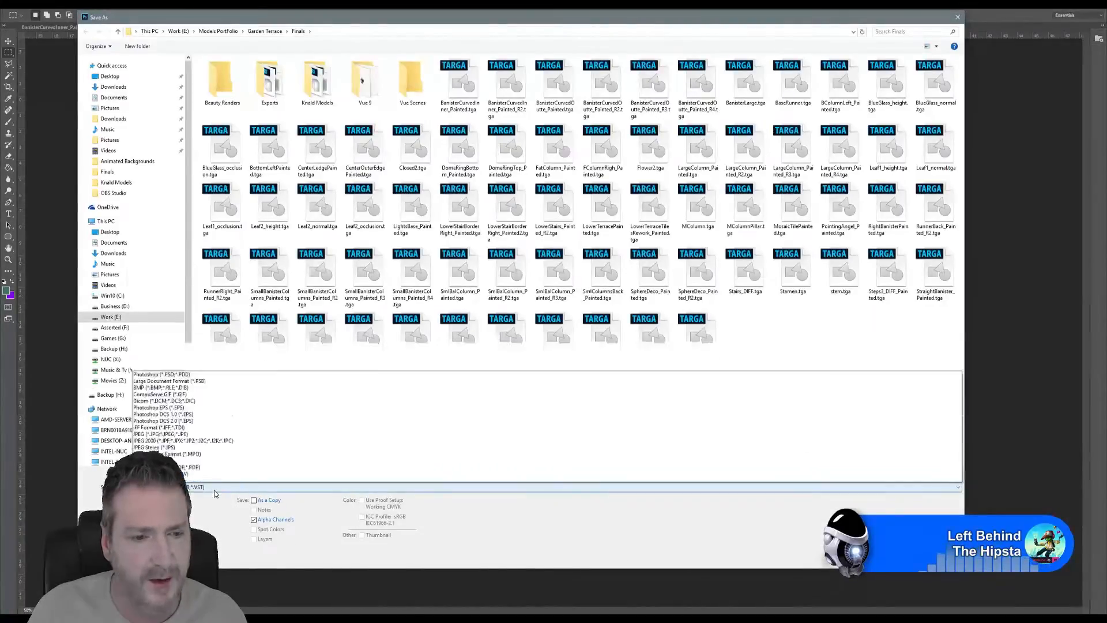
click(196, 399)
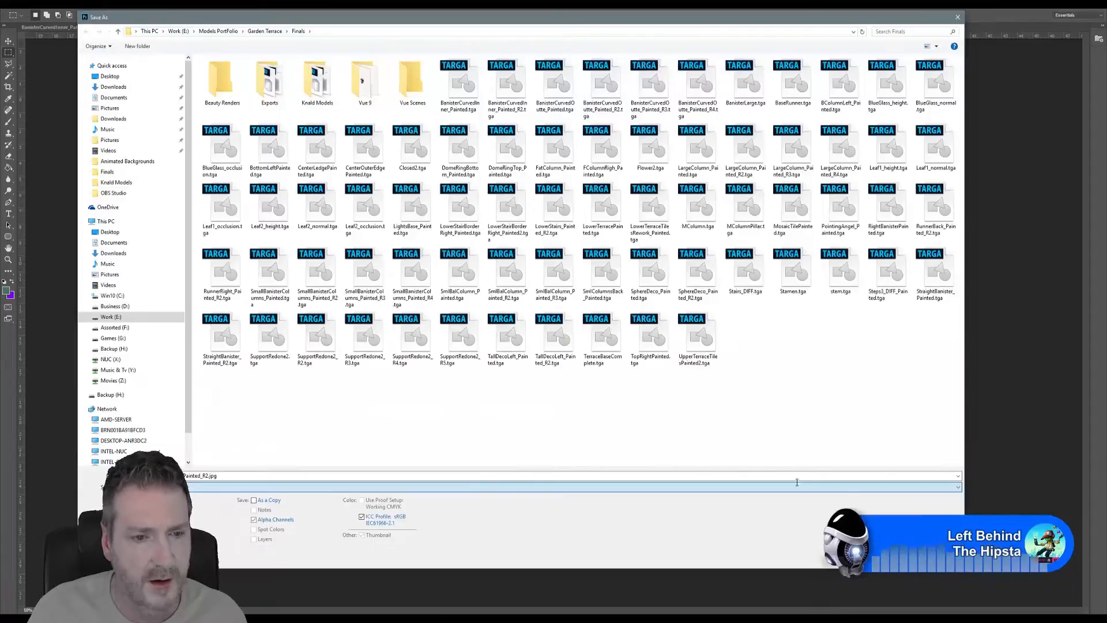
click(900, 557)
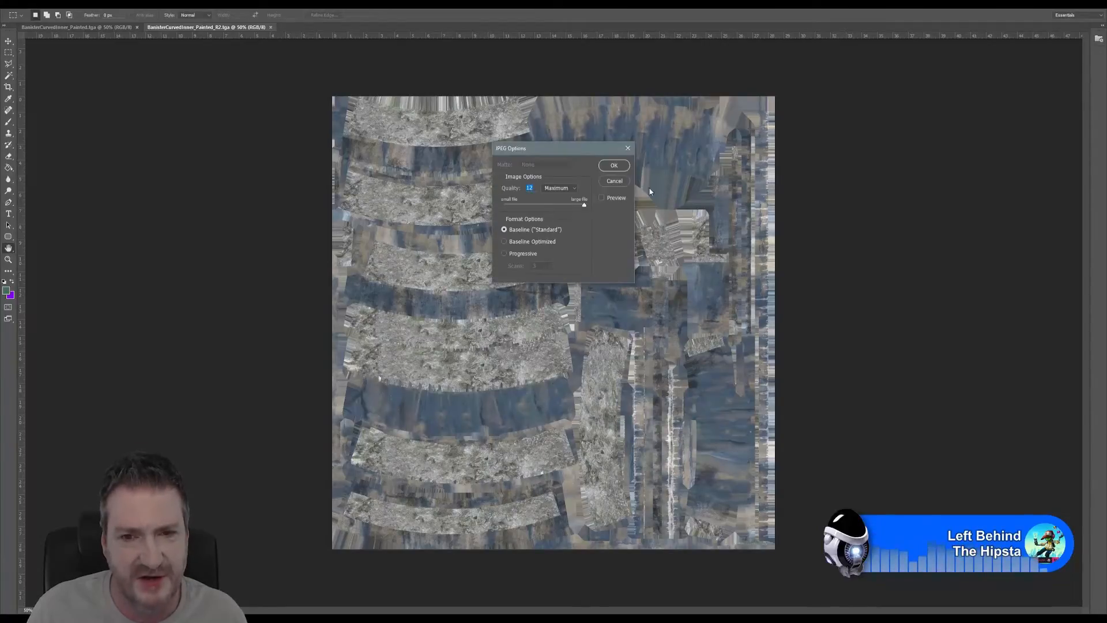
click(613, 166)
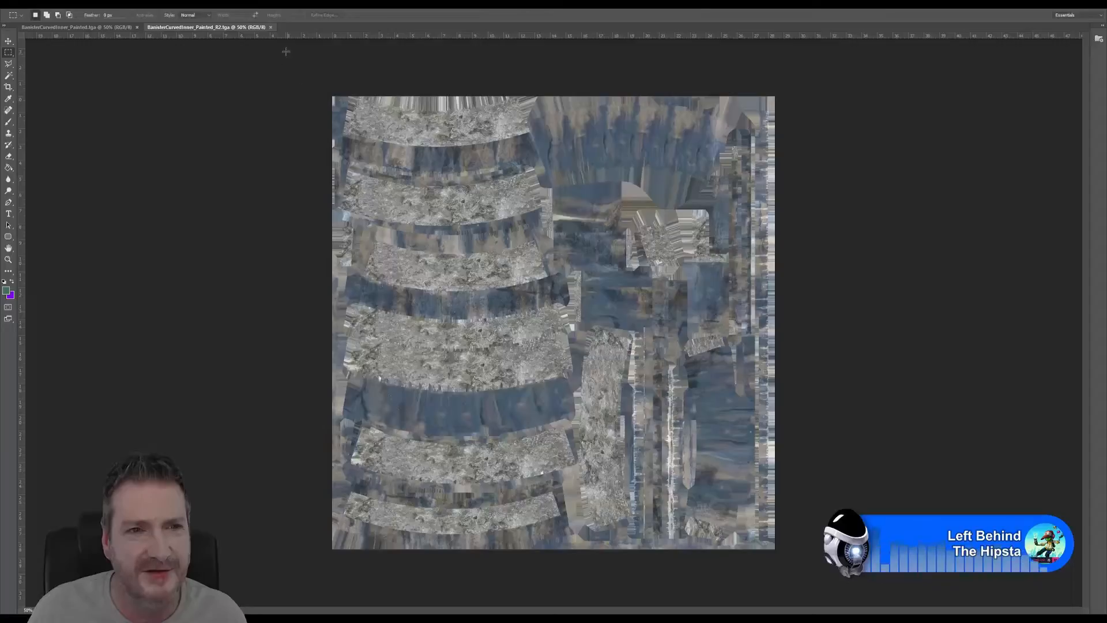
click(270, 27)
Save the BanisterCurvedInner_Painted texture as a JPEG in the Finals folder at Maximum quality 12 and close the document.
click(23, 4)
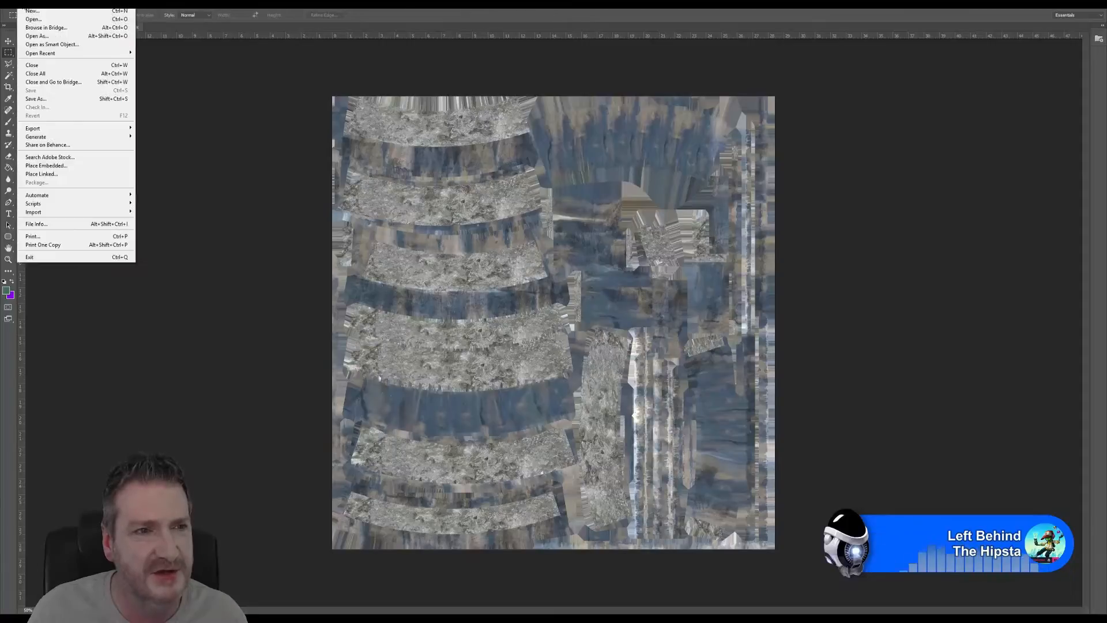
click(44, 100)
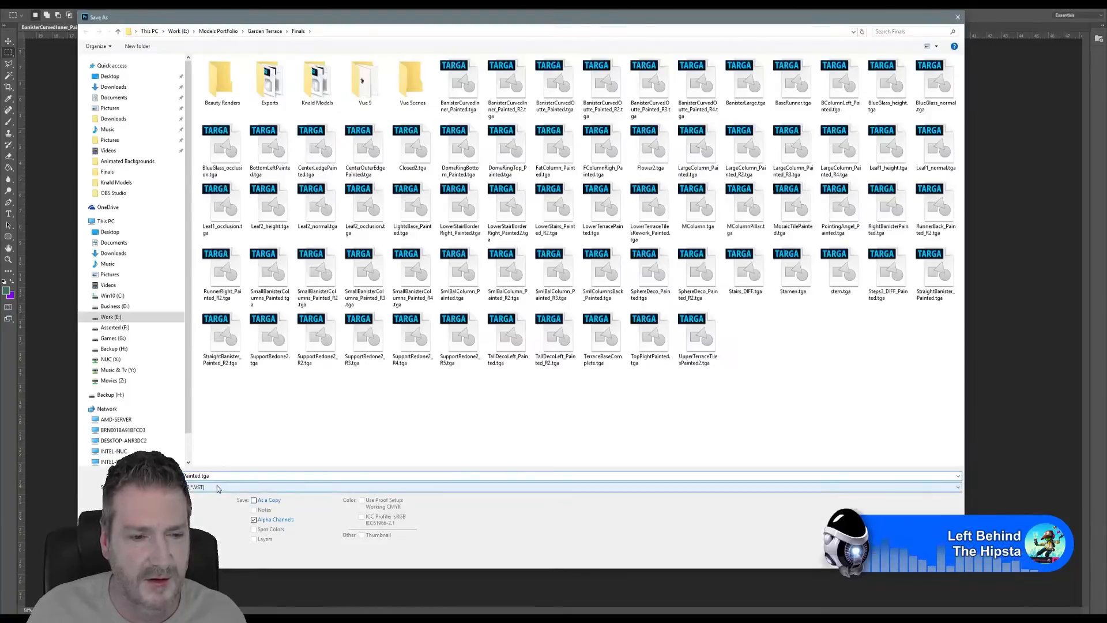
click(218, 488)
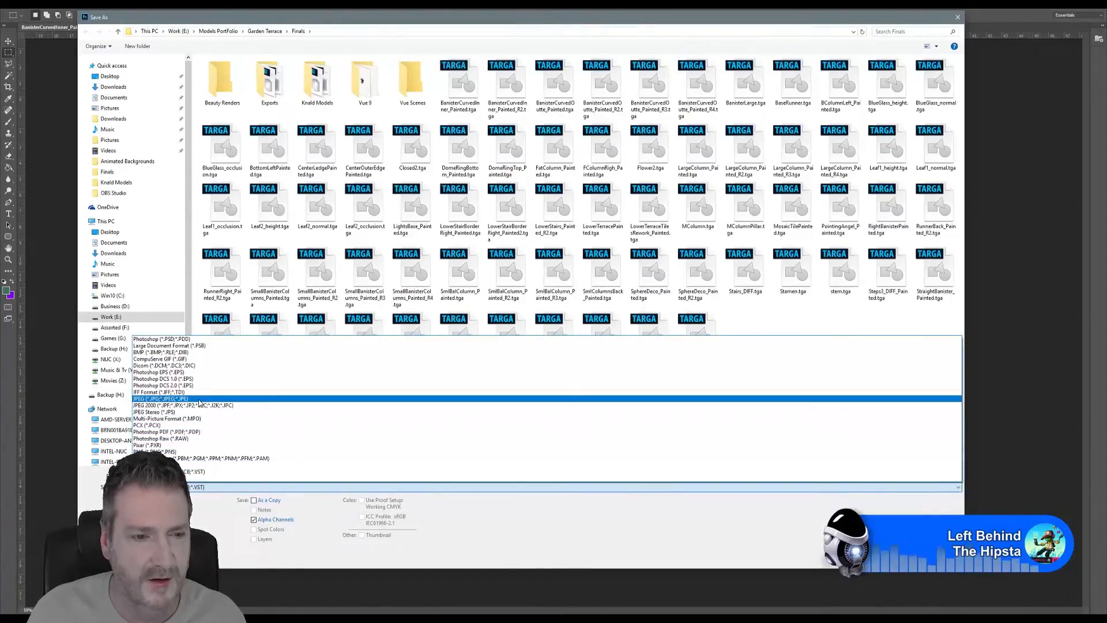
click(199, 400)
click(895, 558)
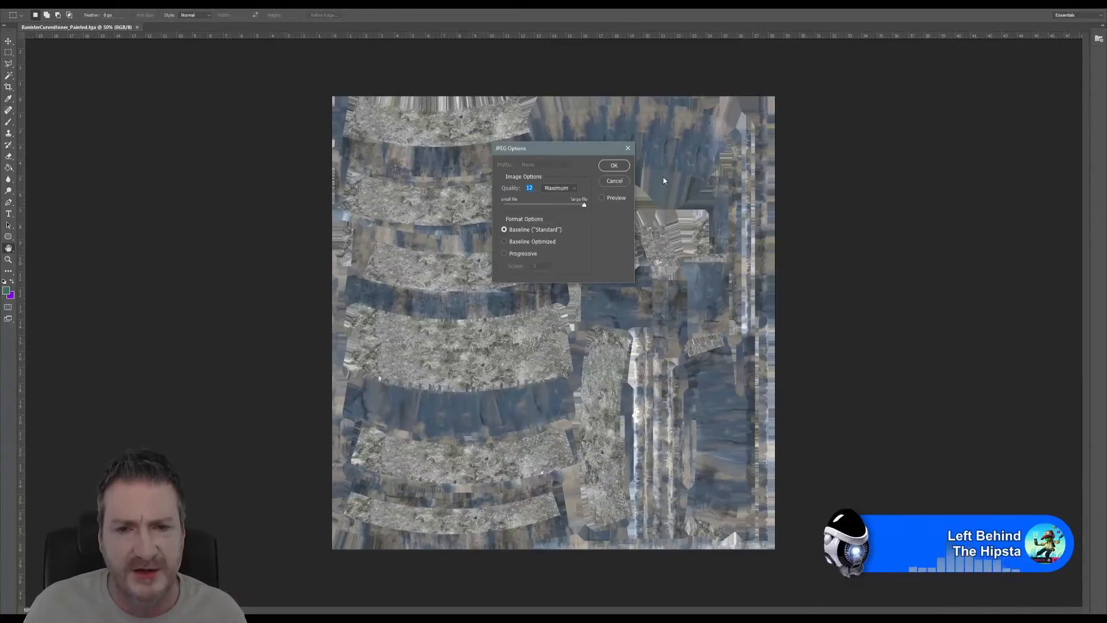
click(613, 167)
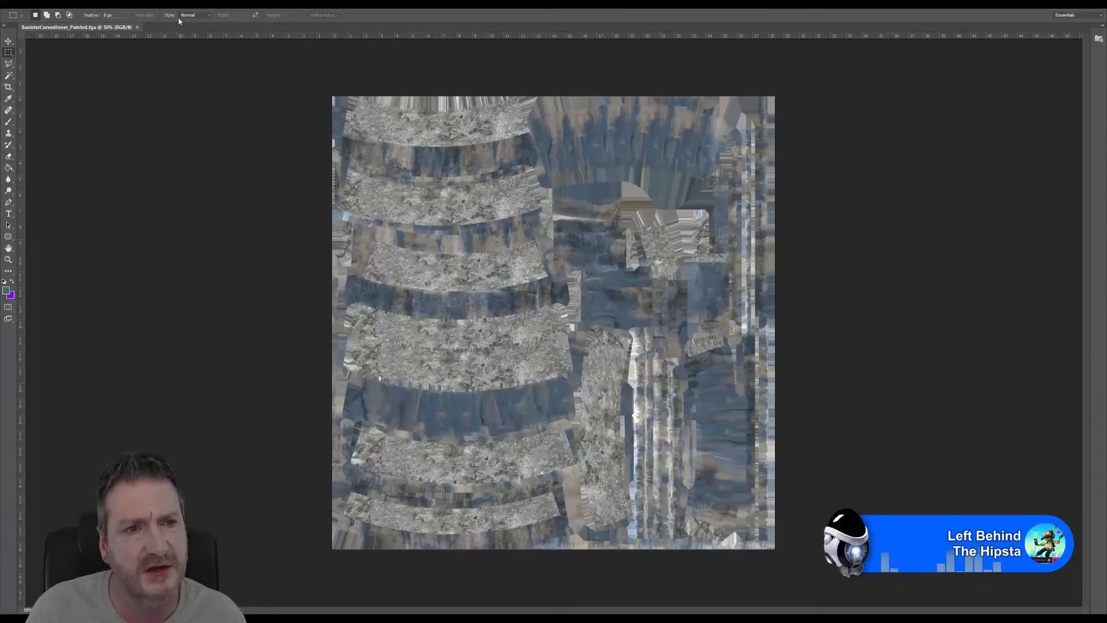
click(137, 27)
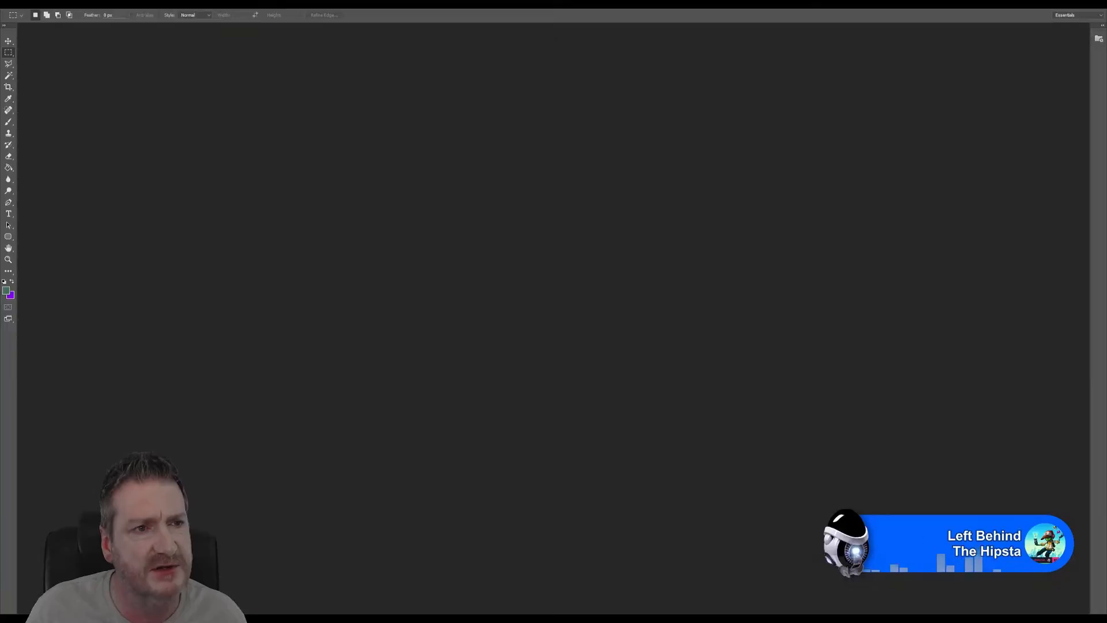
Choose BaseRunner, BColumnLeft_Painted, BottomLeftPainted, CenterLedgePainted, CenterOuterEdgePainted and Closed2 TGA files in the Finals folder for opening.
click(25, 3)
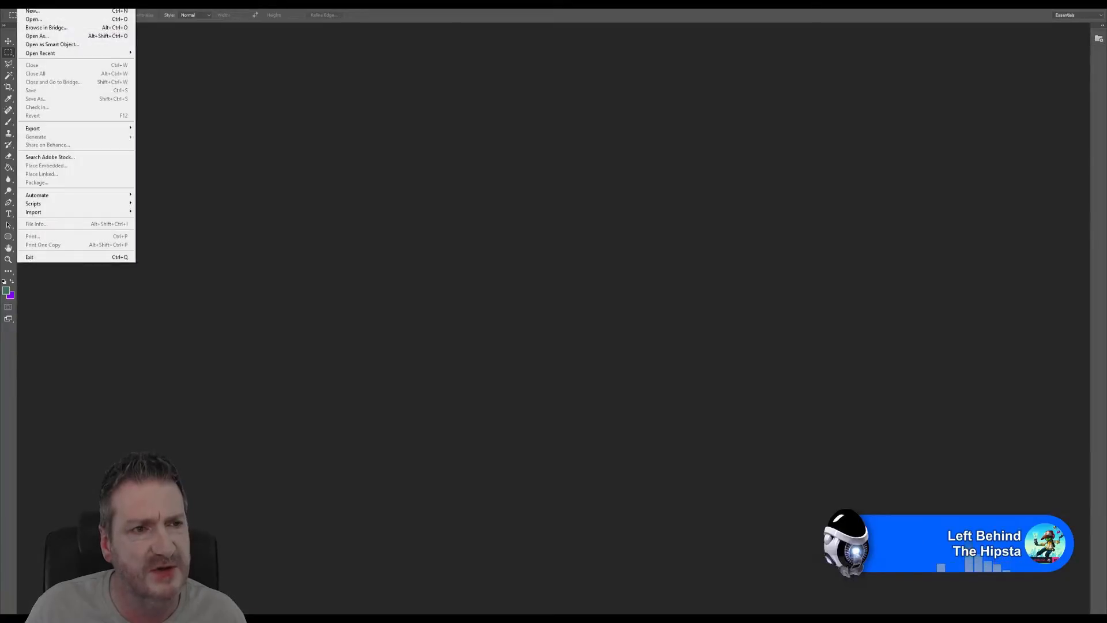
click(46, 22)
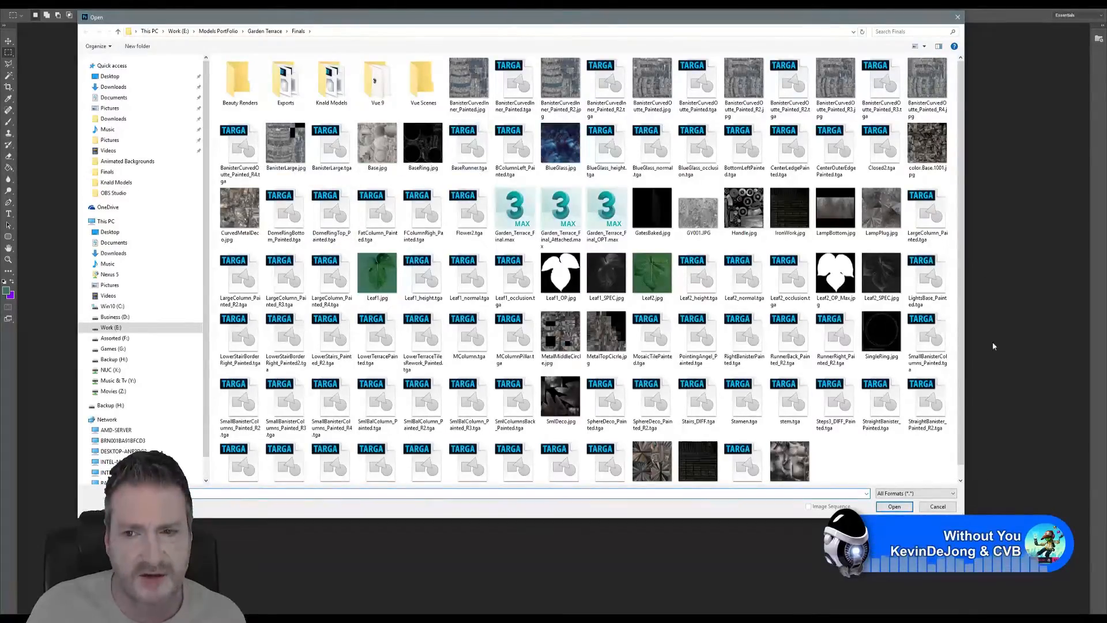
click(472, 148)
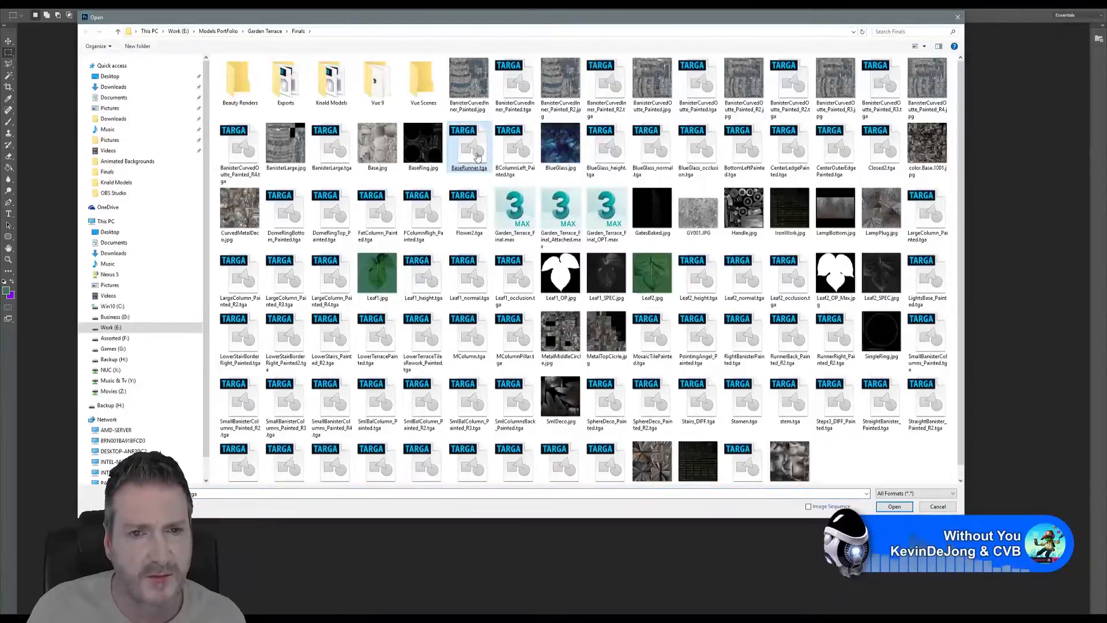
ctrl+click(523, 155)
ctrl+click(597, 151)
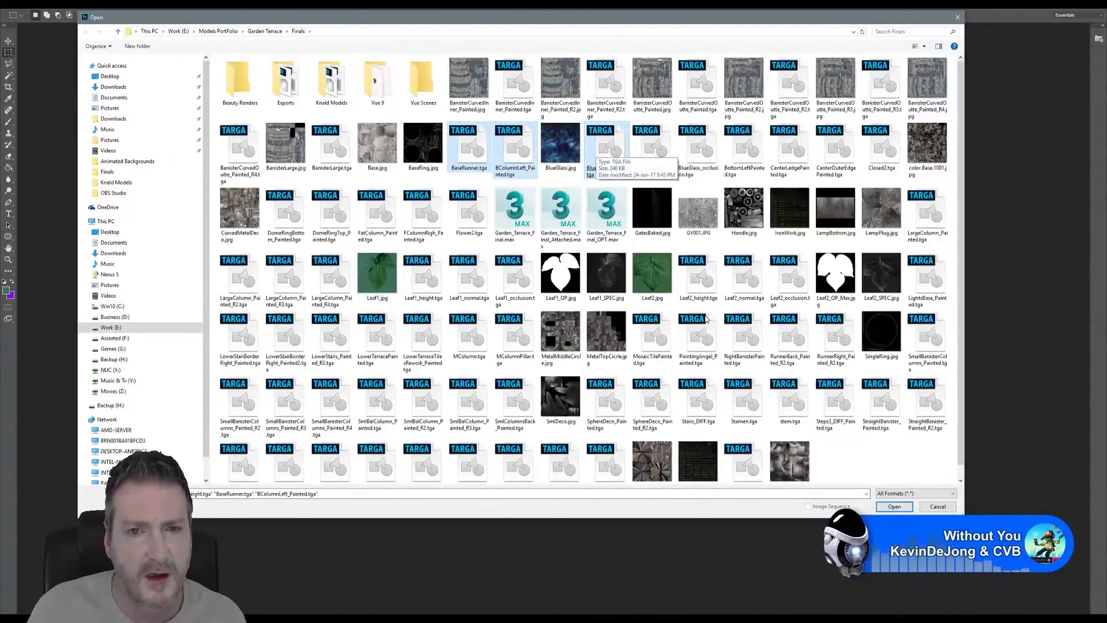
ctrl+click(622, 151)
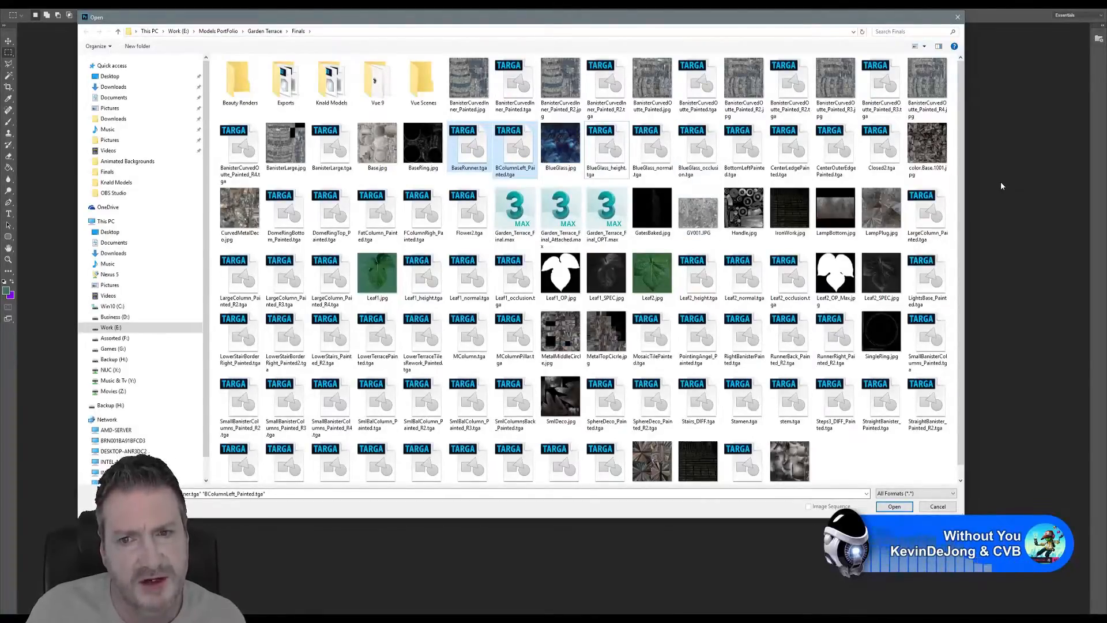
ctrl+click(753, 162)
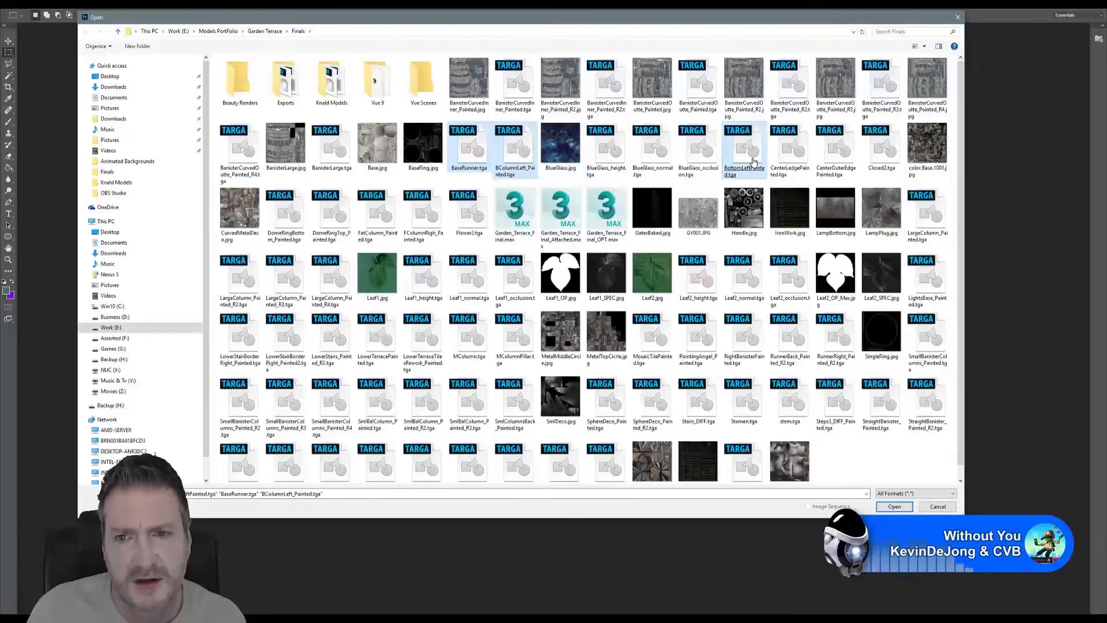
ctrl+click(792, 164)
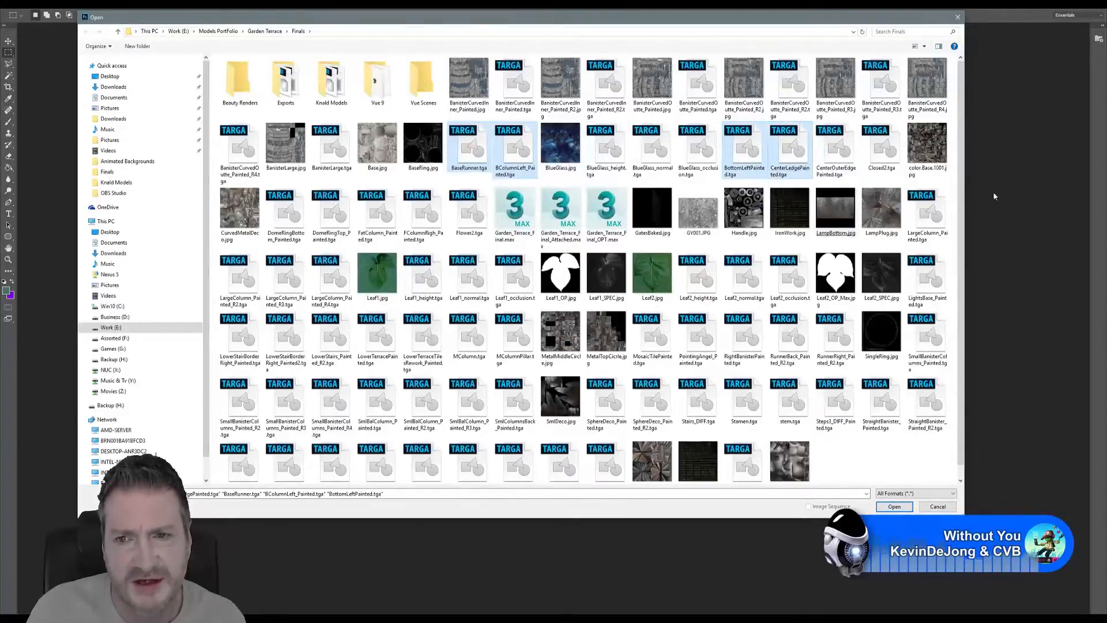
ctrl+click(843, 173)
ctrl+click(843, 173)
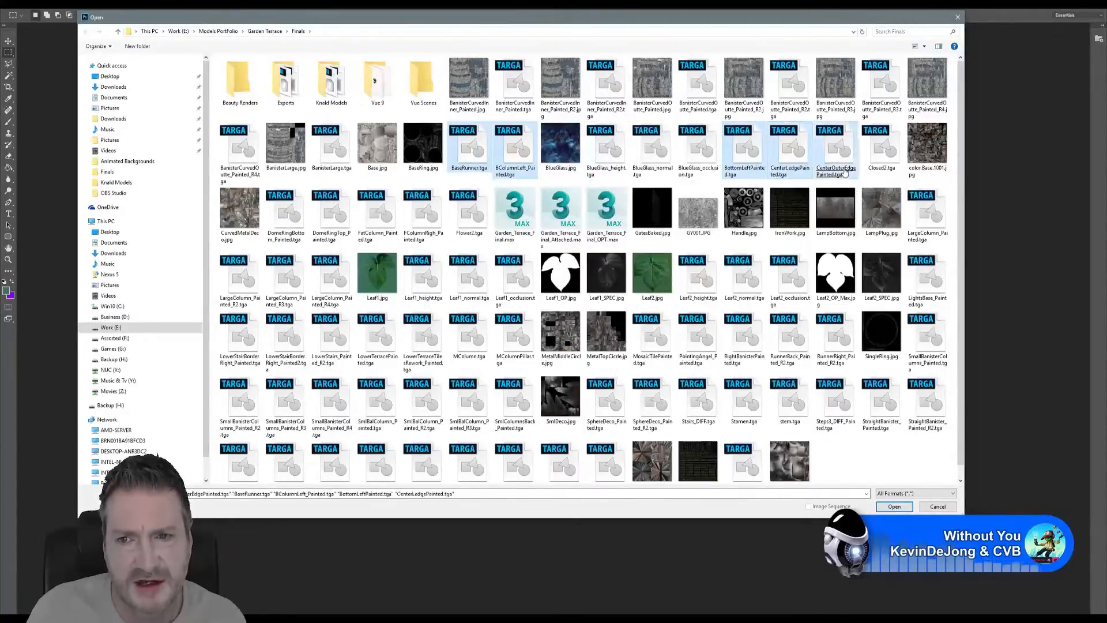
ctrl+click(891, 149)
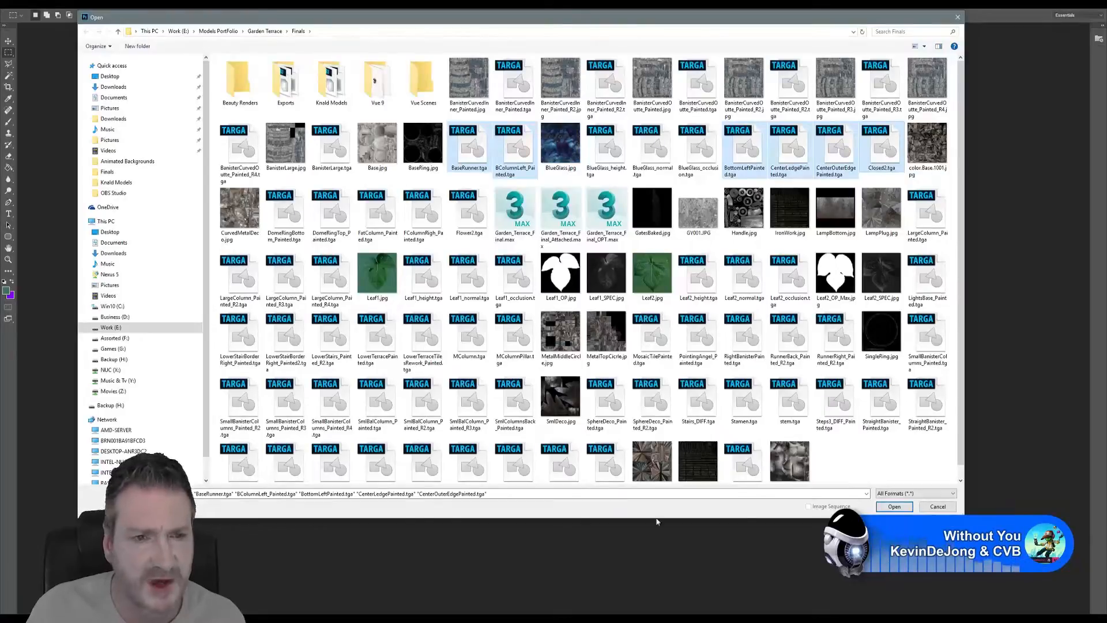
Add DomeRingBottom_Painted, DomeRingTop_Painted, FatColumn_Painted, FColumnRigh_Painted and Flower2 TGA files to the selection and open the whole batch.
ctrl+click(291, 214)
ctrl+click(326, 222)
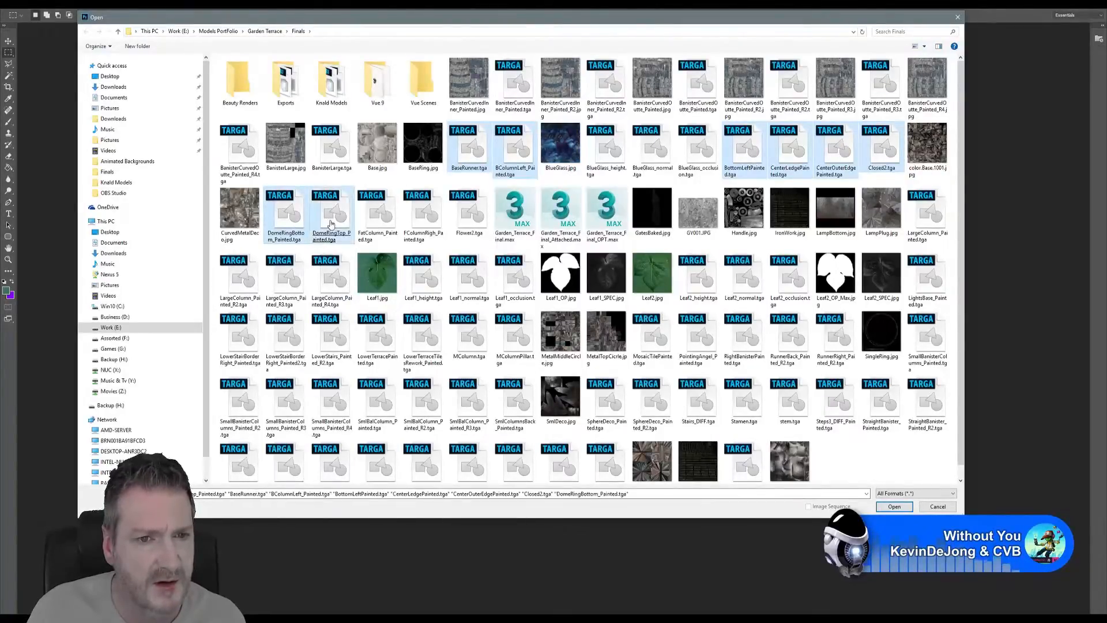
ctrl+click(374, 218)
ctrl+click(422, 219)
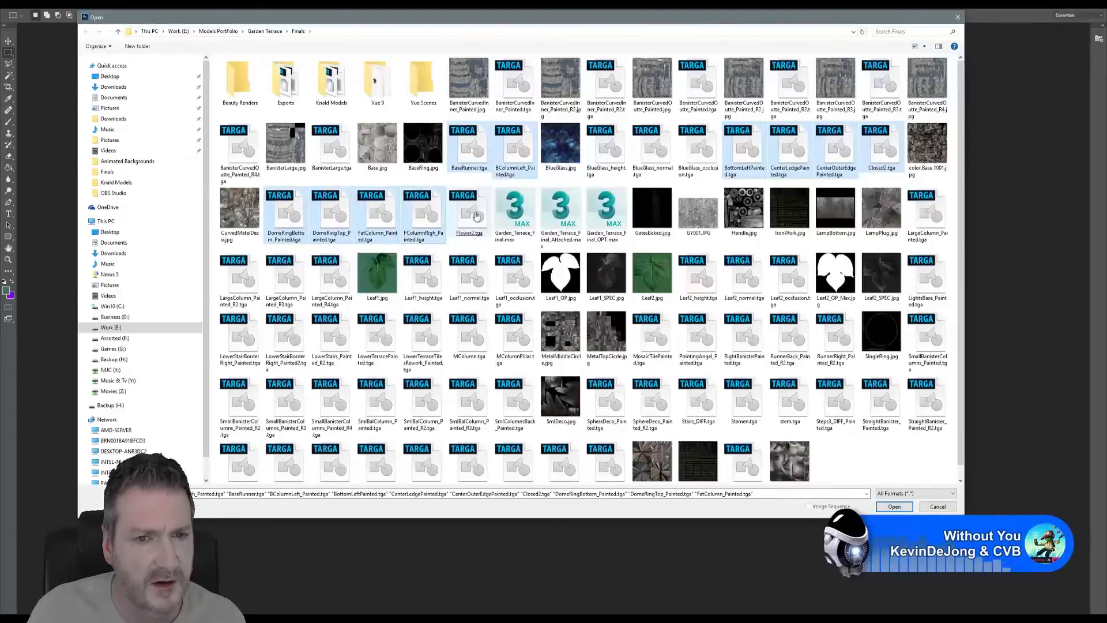
click(894, 506)
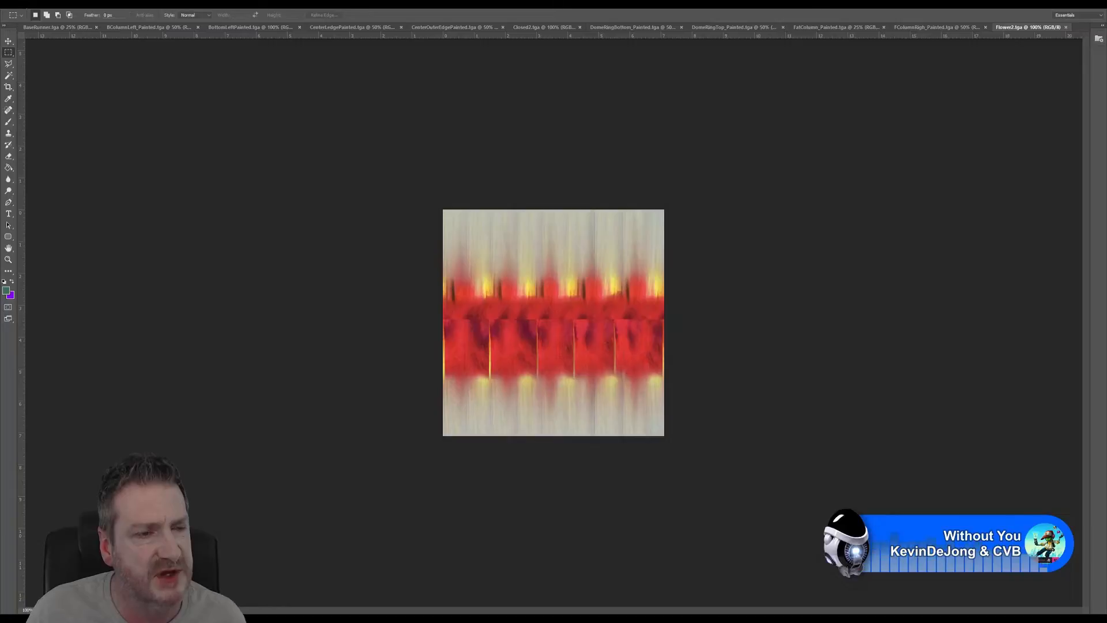
Save the Flower2 texture as a JPEG in the Finals folder at Maximum quality 12, Baseline ("Standard"), and close the document.
click(25, 4)
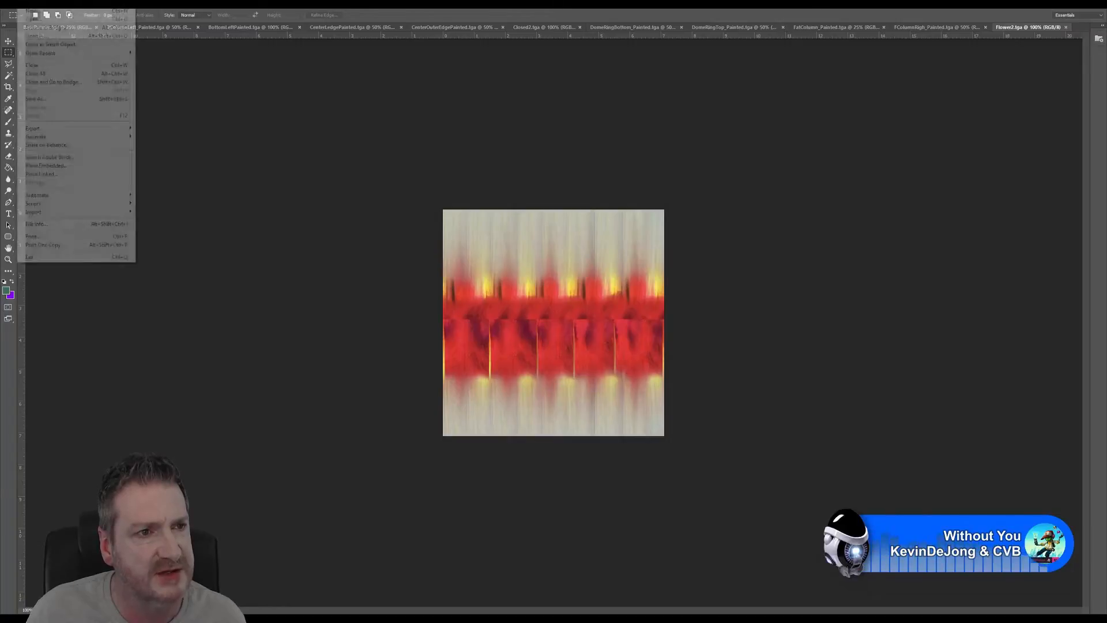
click(44, 99)
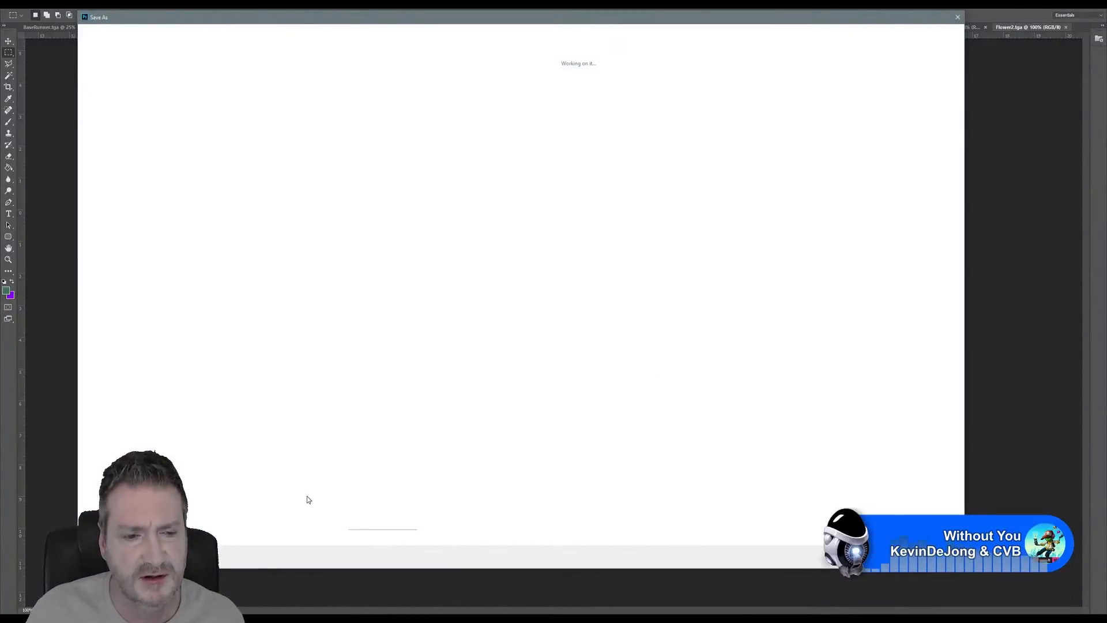
click(206, 488)
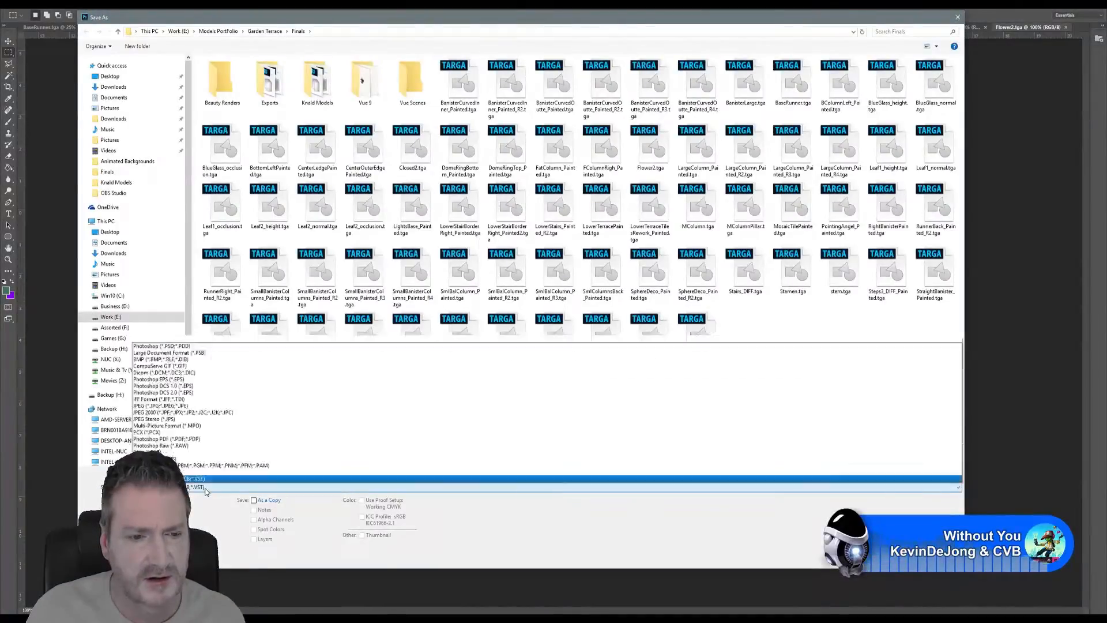
click(188, 399)
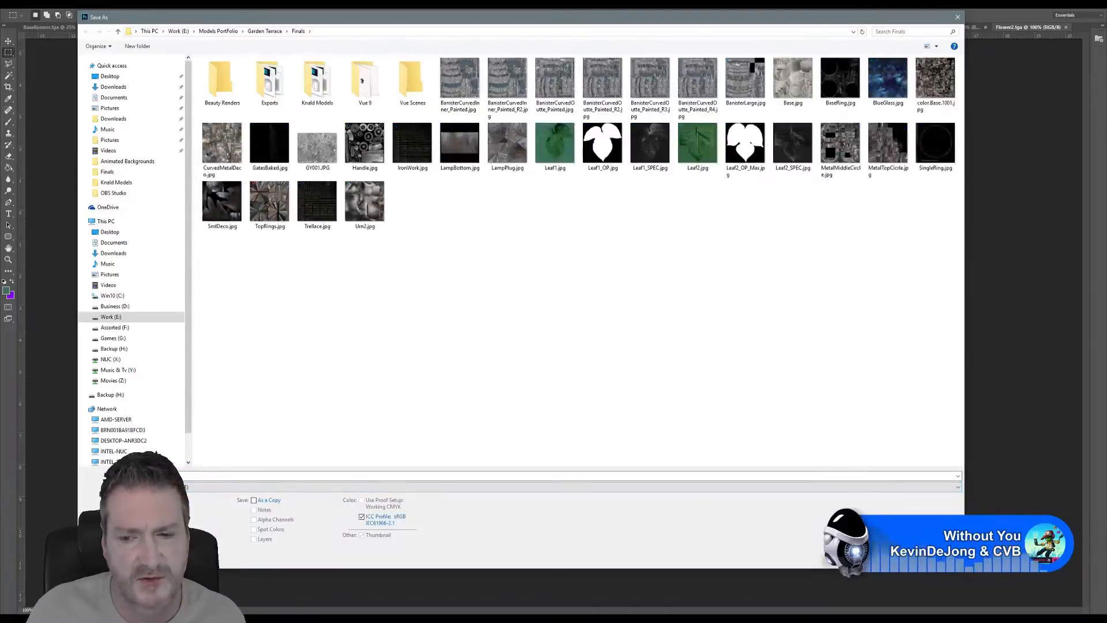
click(895, 559)
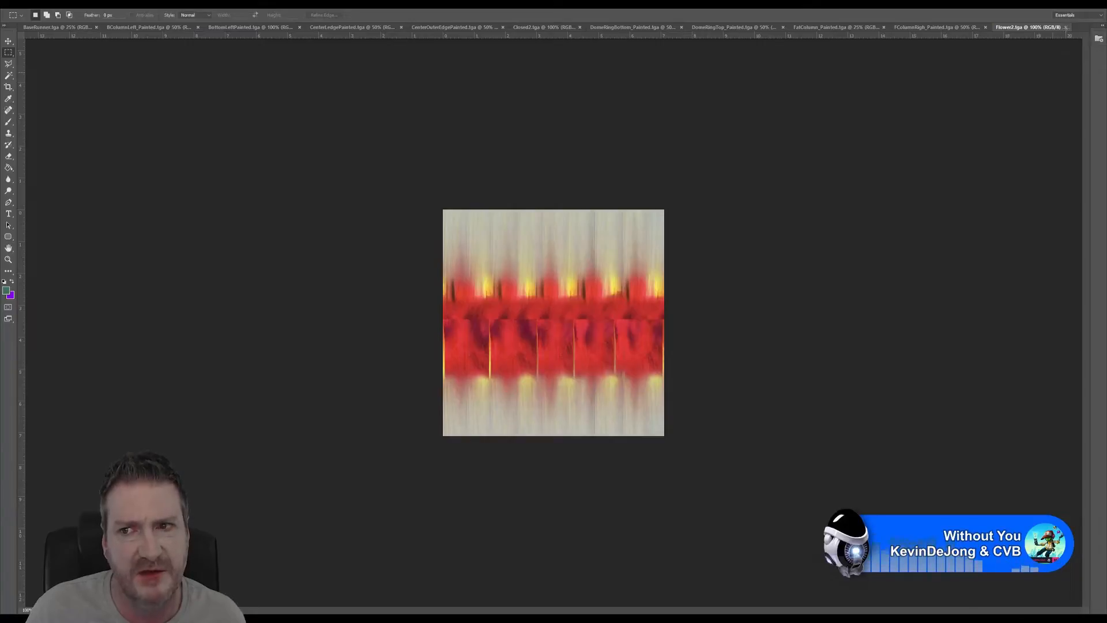
key(Return)
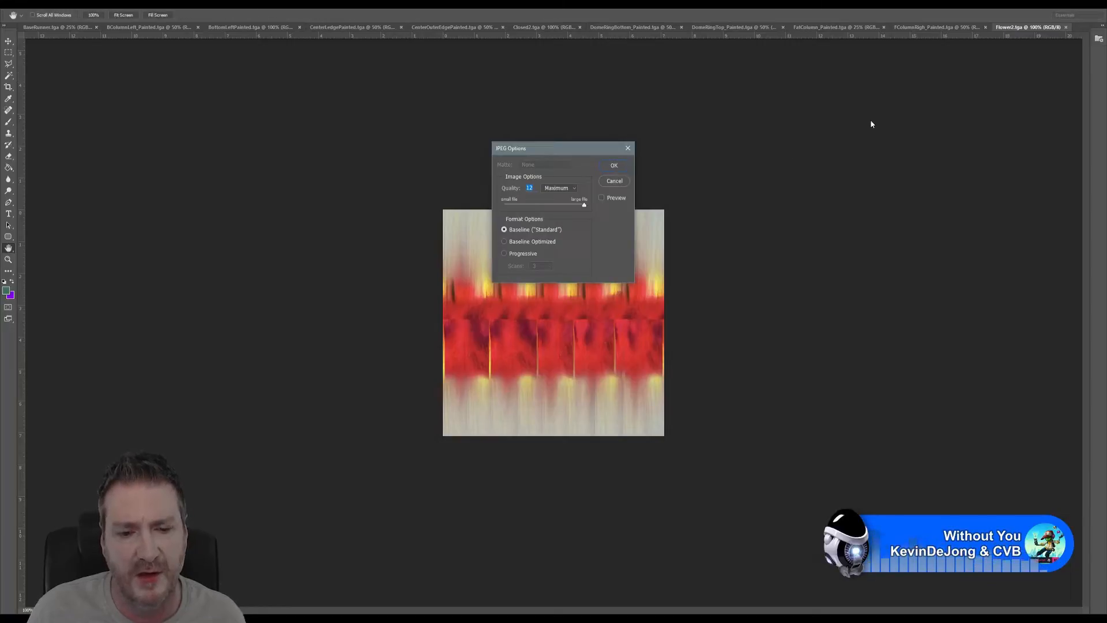
key(Return)
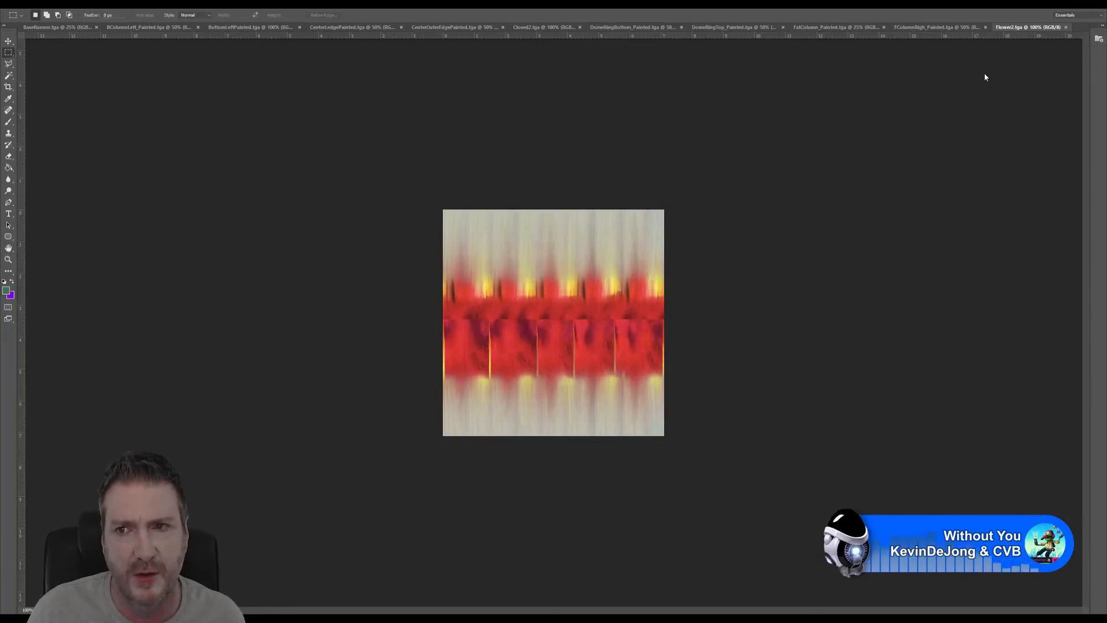
click(1066, 27)
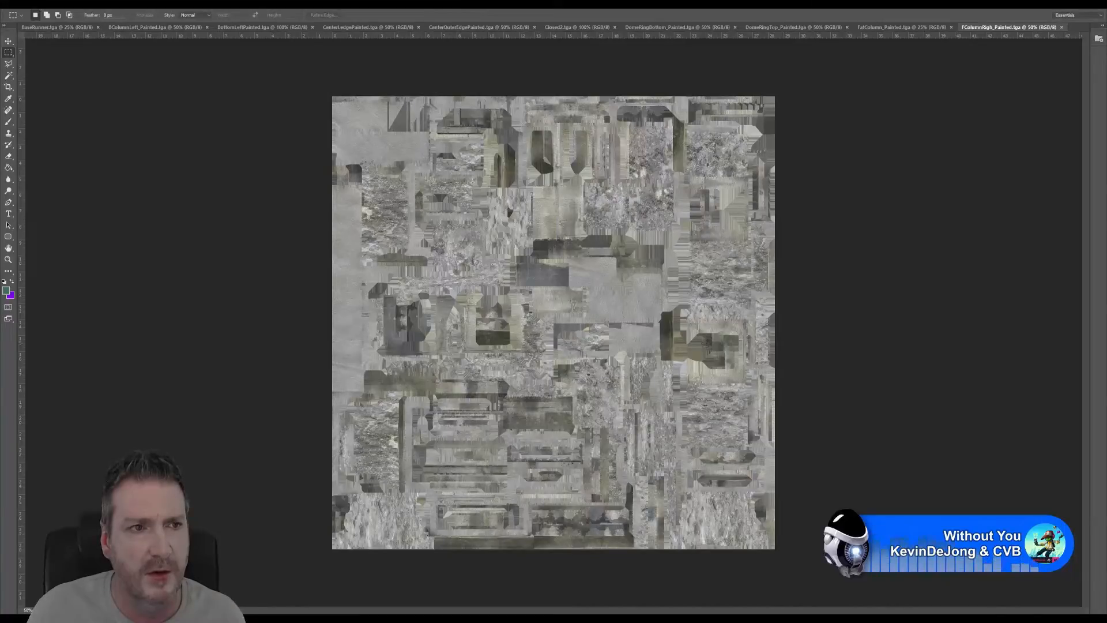
Save the FColumnRigh_Painted texture as a JPEG in the Finals folder at Maximum quality 12 and close the document.
click(23, 4)
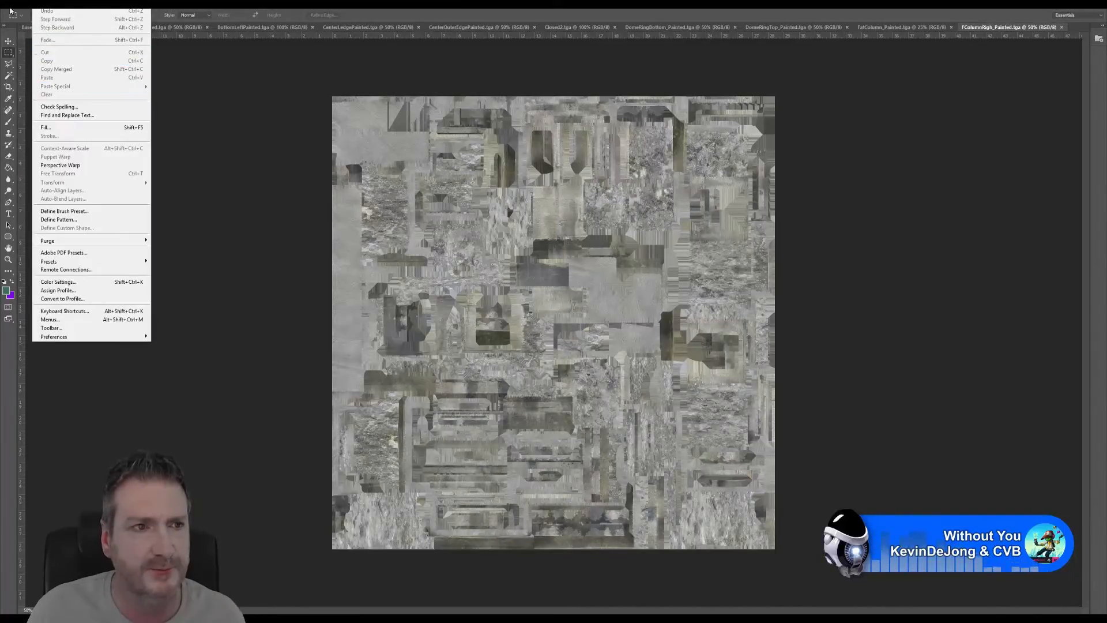
click(43, 99)
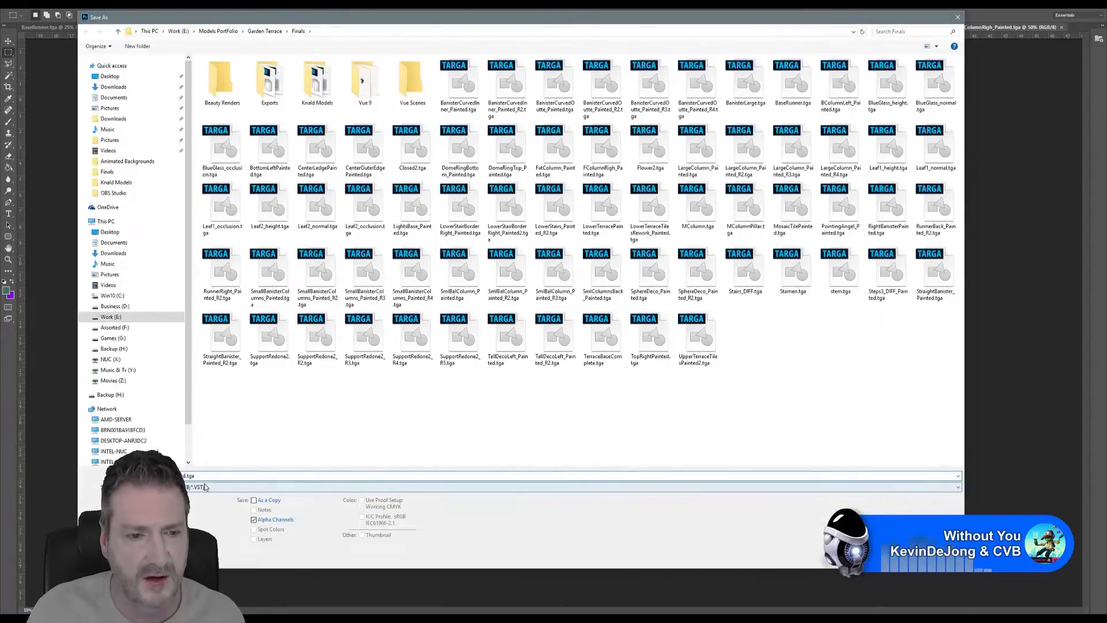
click(190, 486)
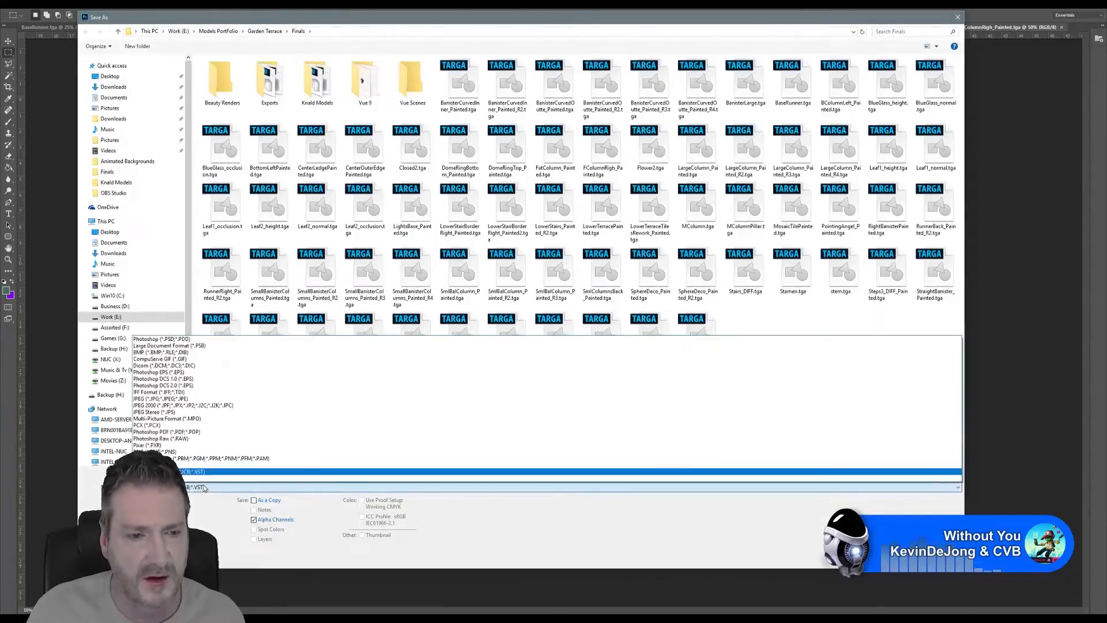
click(185, 400)
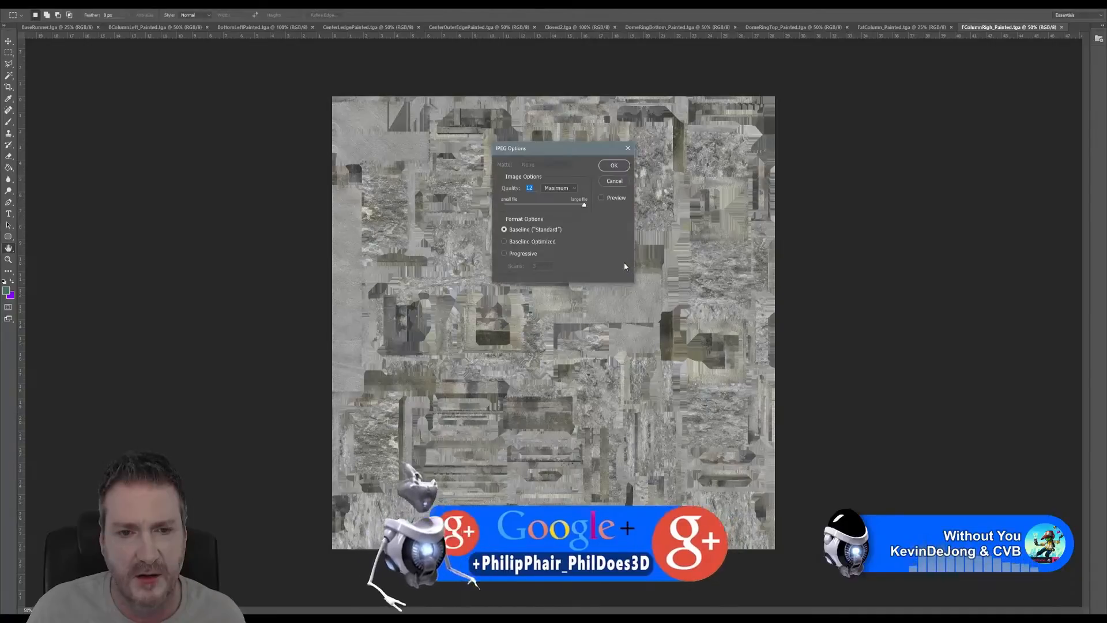
click(620, 168)
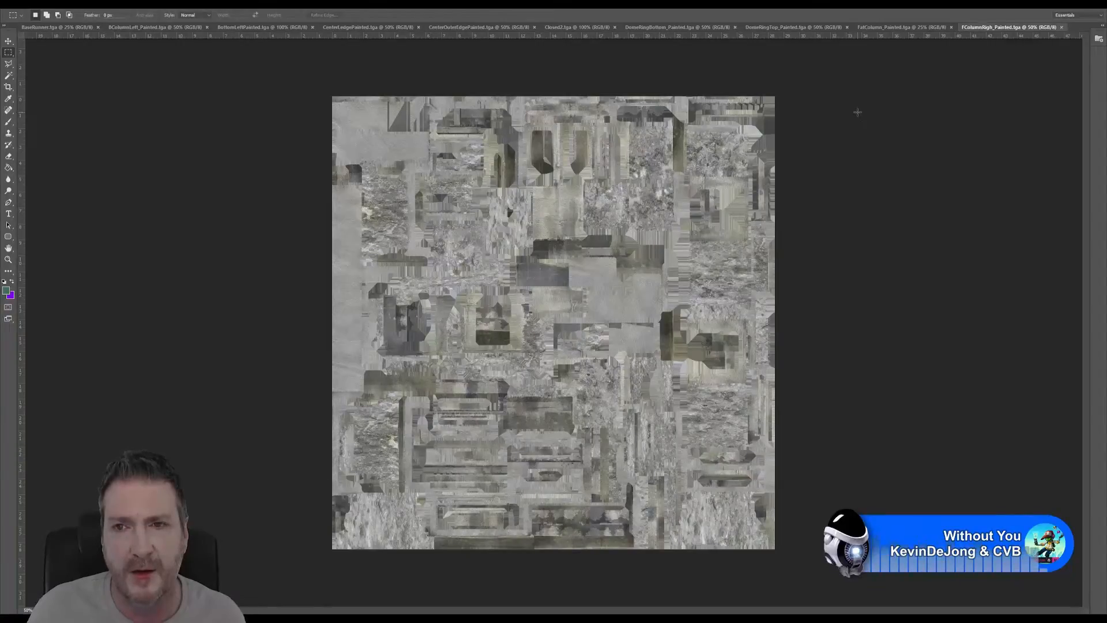
key(ctrl+w)
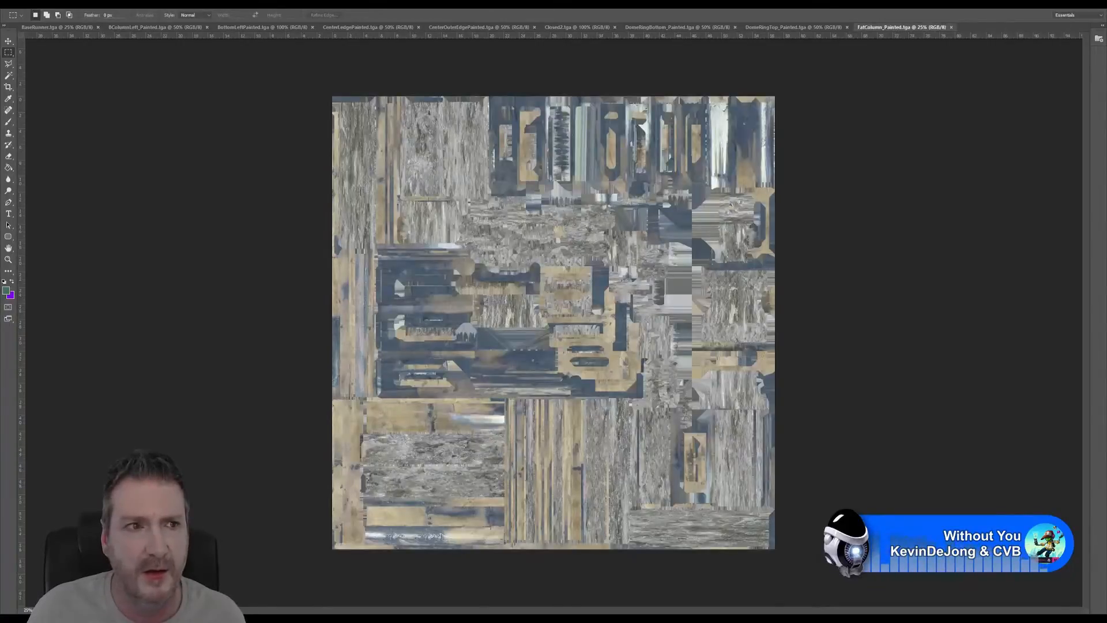
Save the FatColumn_Painted texture as a JPEG in the Finals folder at Maximum quality 12 and close the document.
click(11, 4)
click(45, 100)
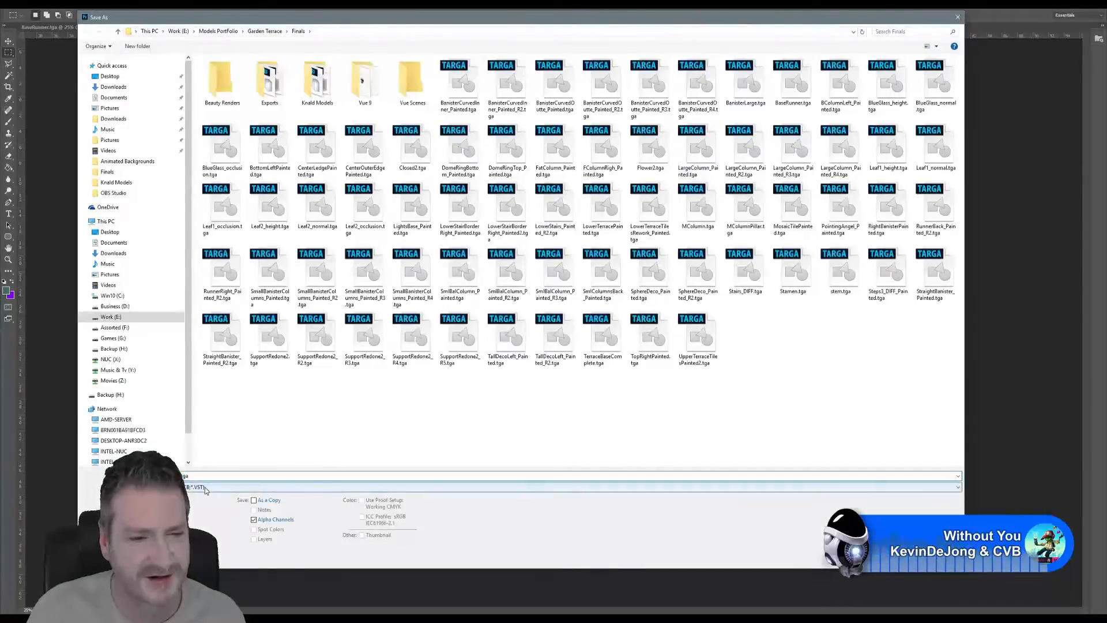
click(202, 487)
click(167, 398)
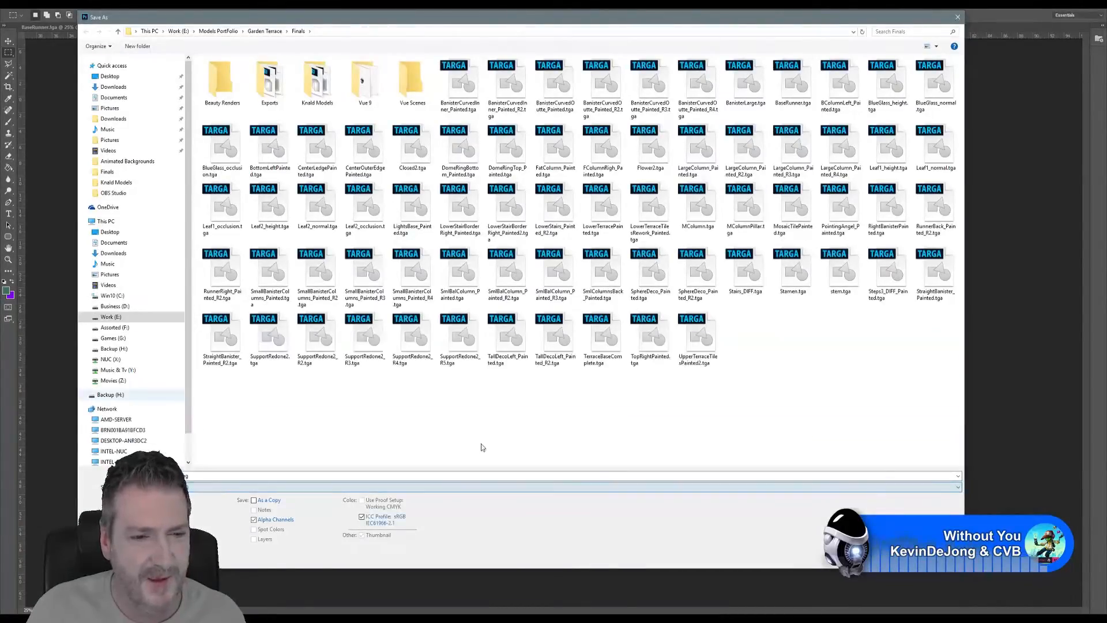
click(887, 558)
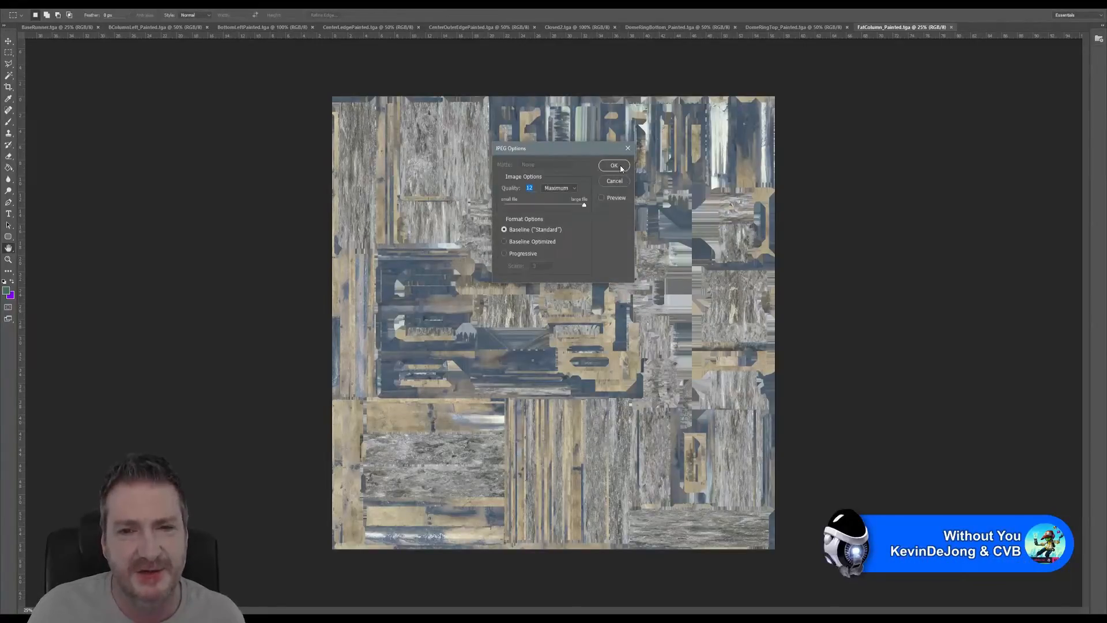
click(621, 169)
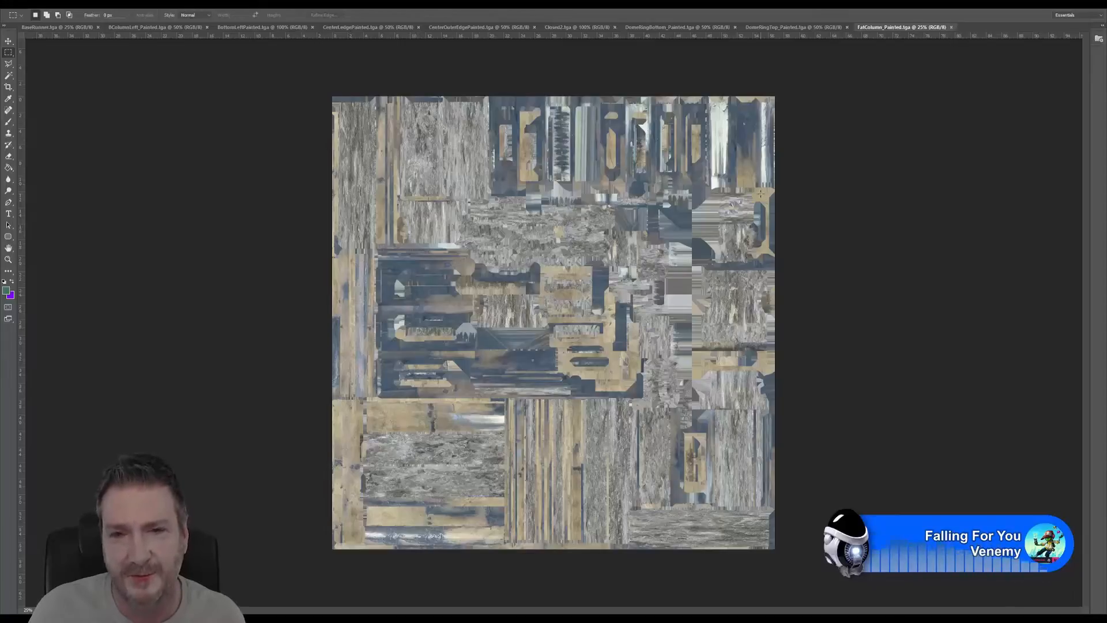
key(ctrl+w)
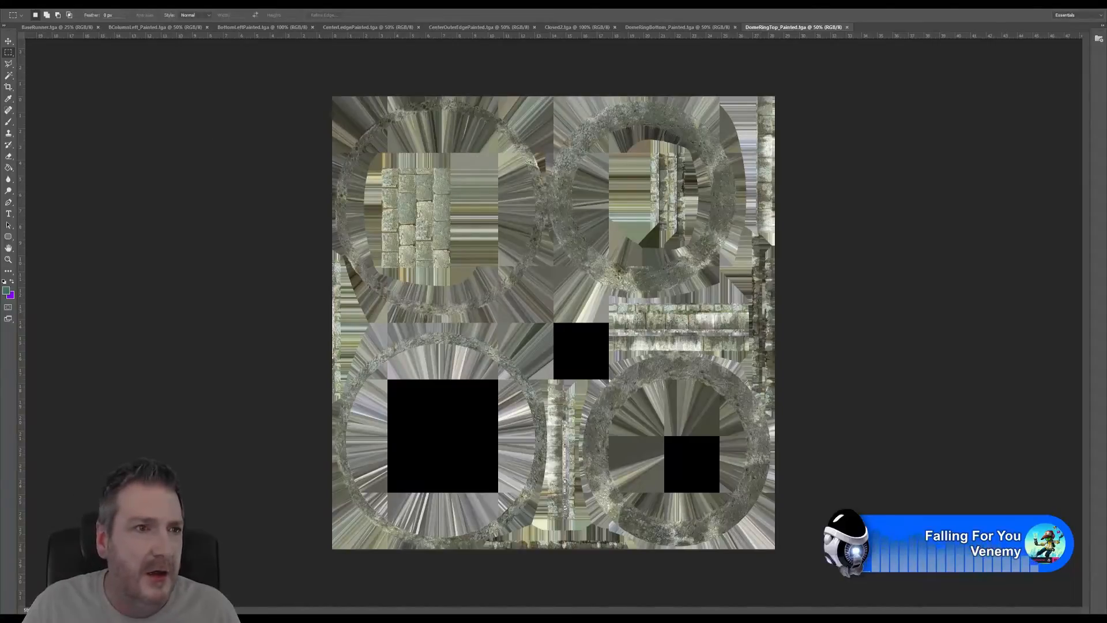
Save the DomeRingTop_Painted texture as a JPEG in the Finals folder at Maximum quality 12 and close the document.
click(23, 5)
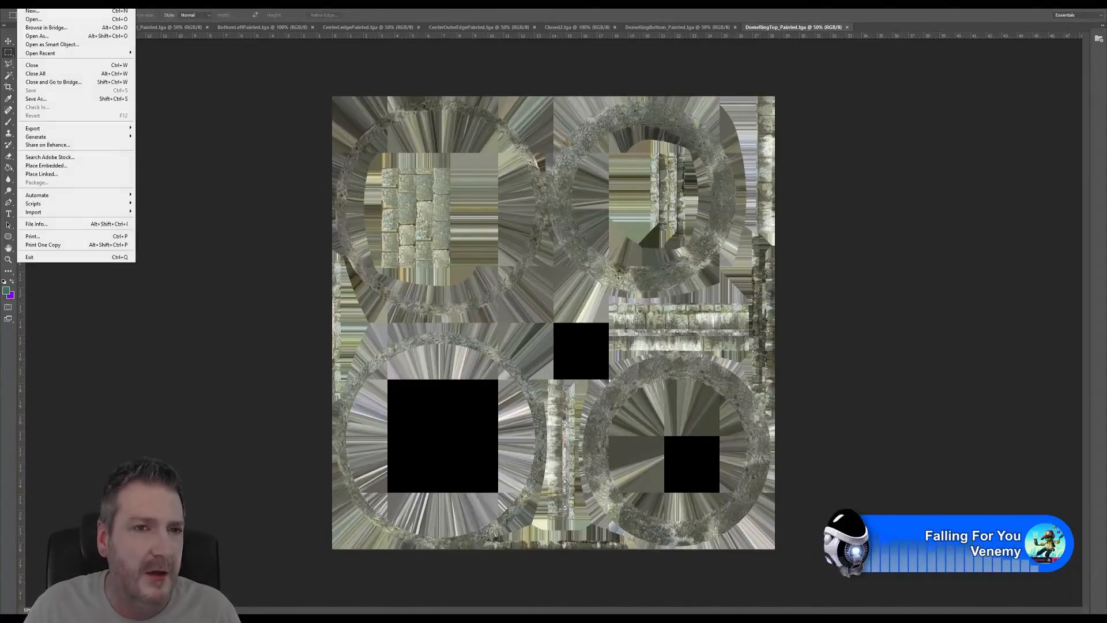
click(43, 100)
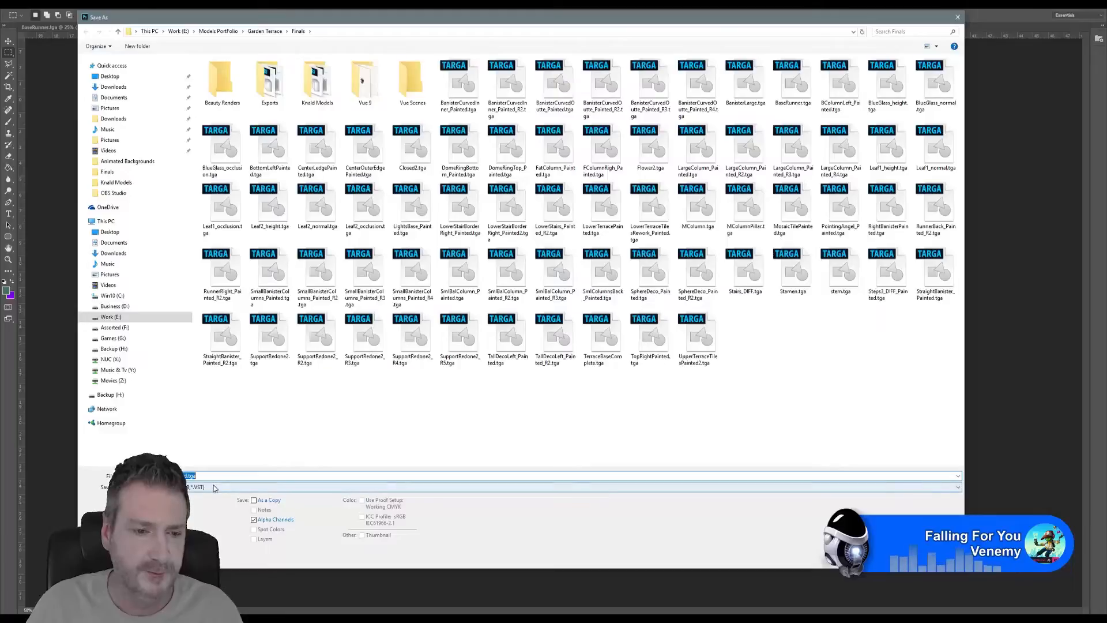
click(219, 487)
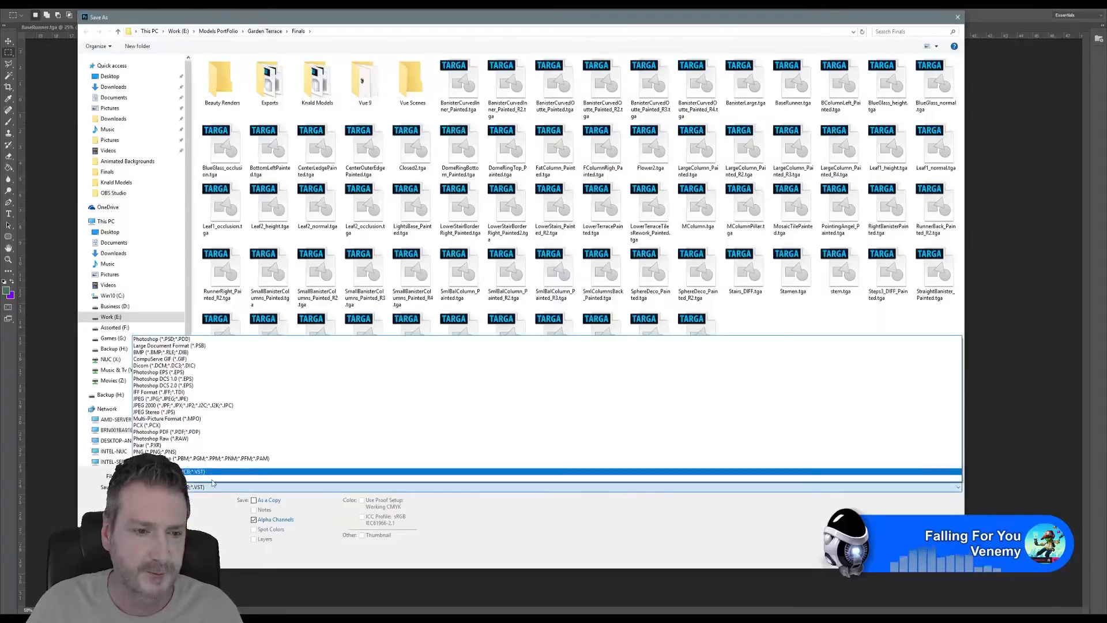
click(171, 399)
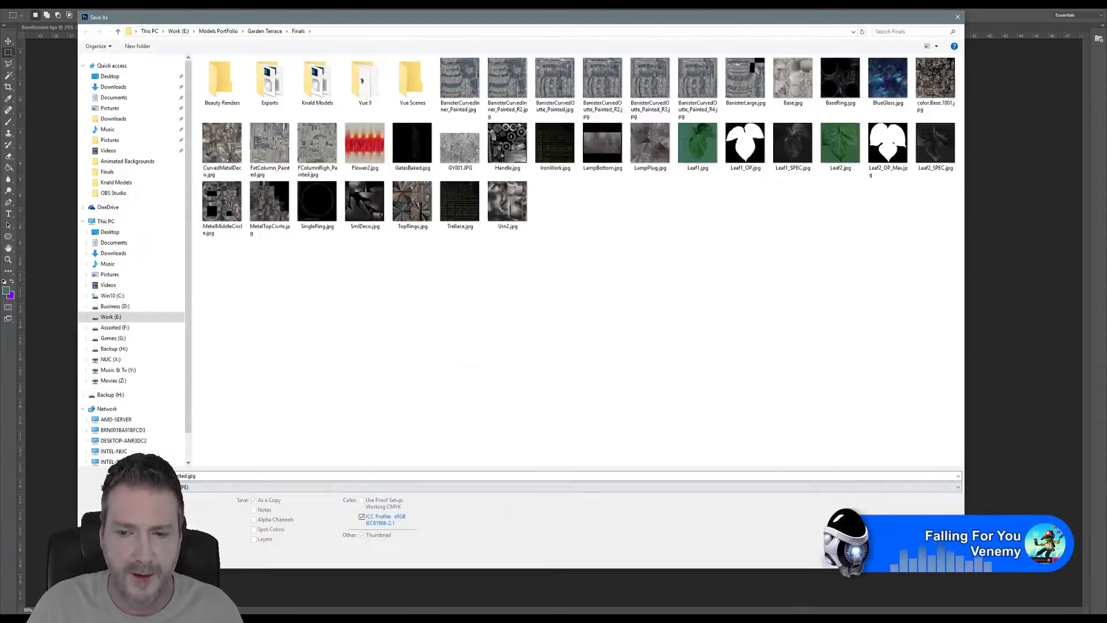
key(Return)
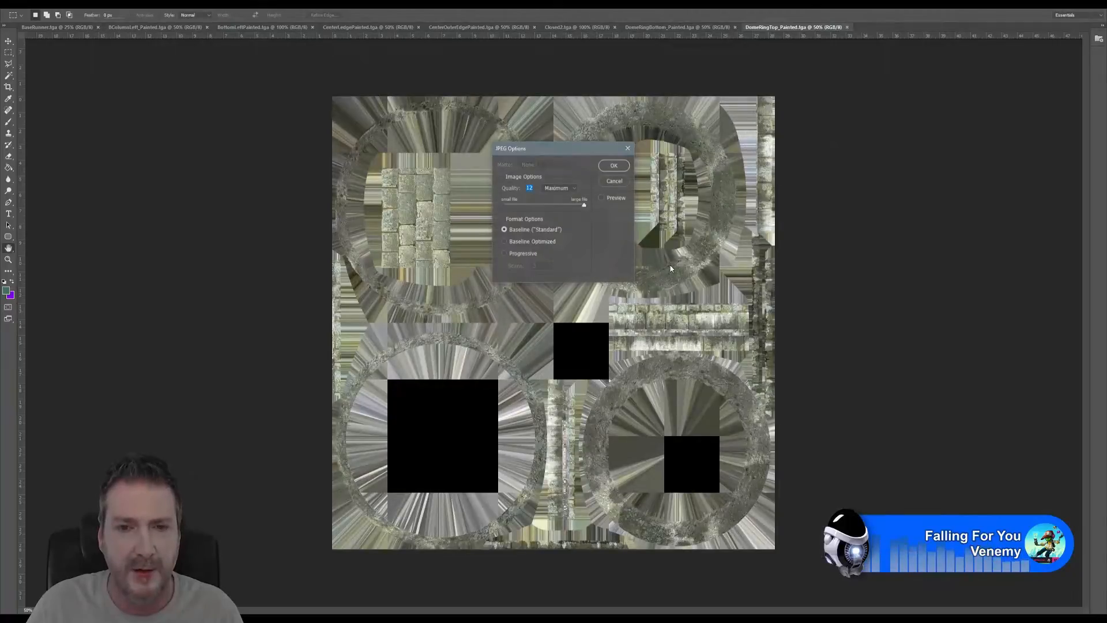
click(614, 166)
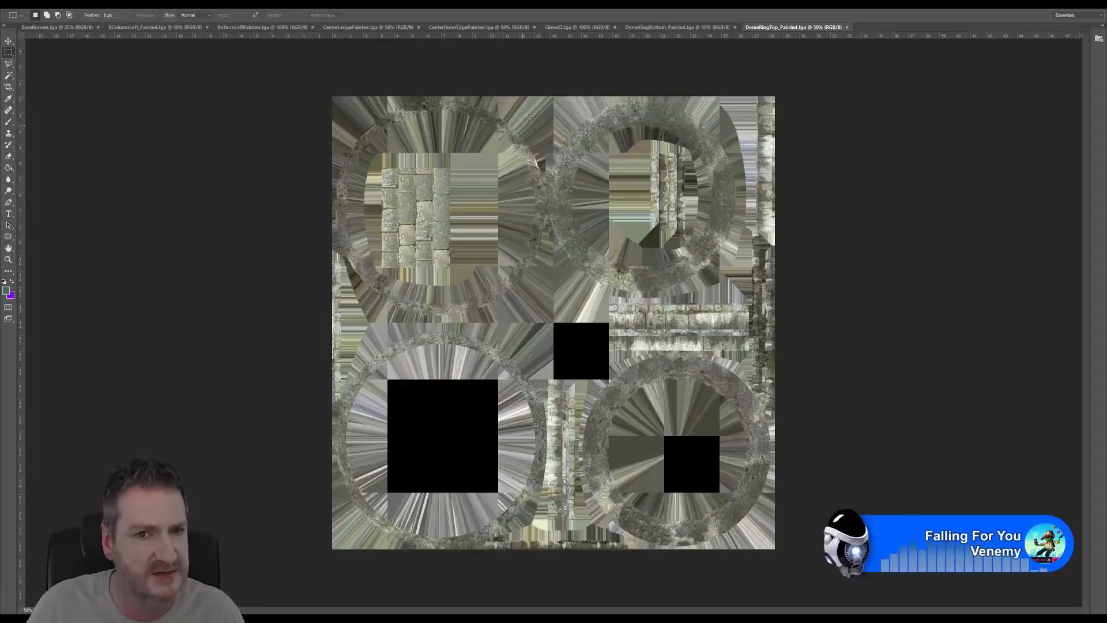
click(846, 30)
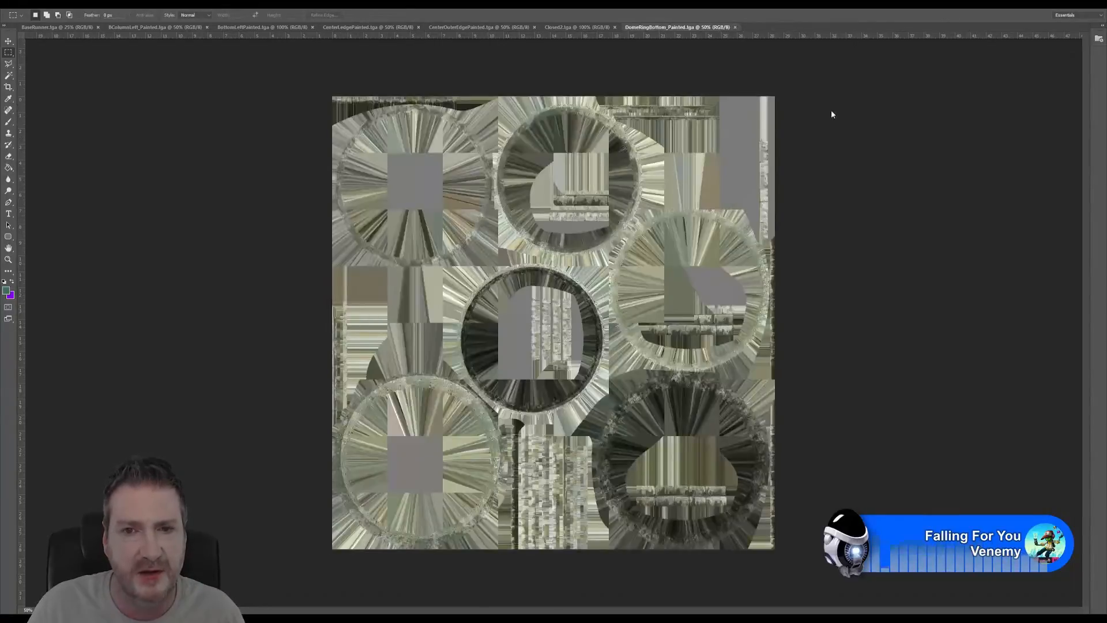
Save the DomeRingBottom_Painted texture as a JPEG in the Finals folder at Maximum quality 12 and close the document.
click(22, 5)
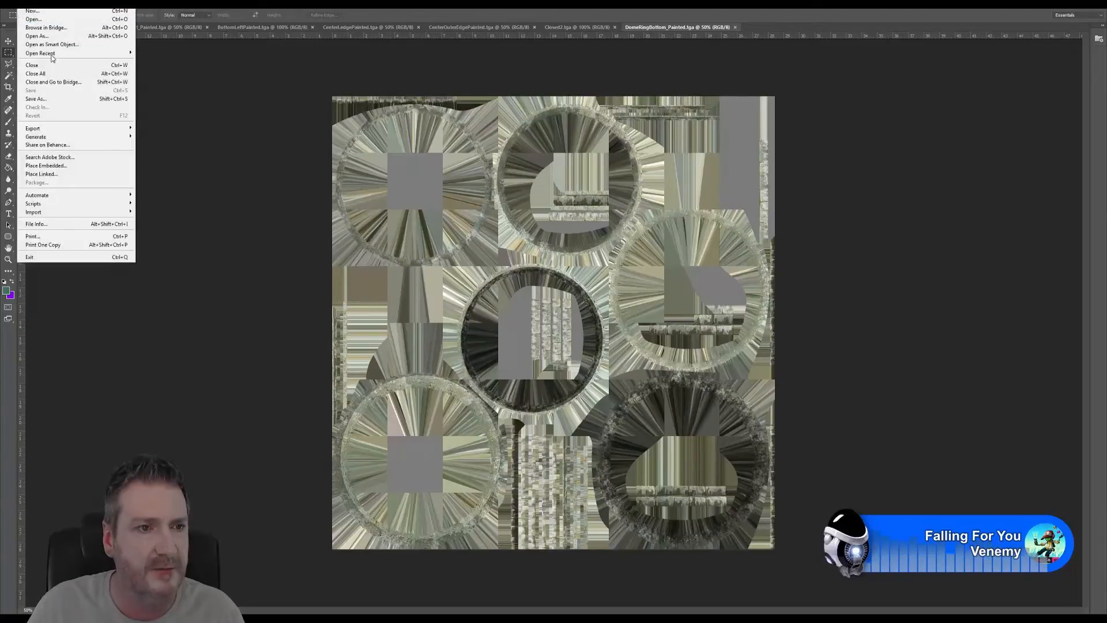
click(50, 99)
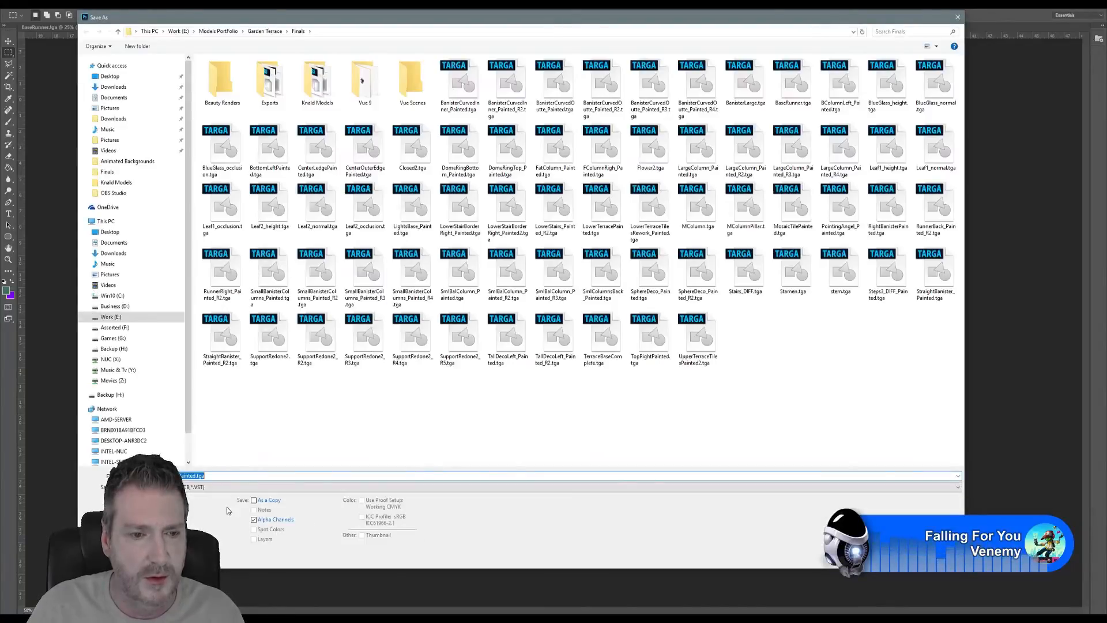
click(203, 487)
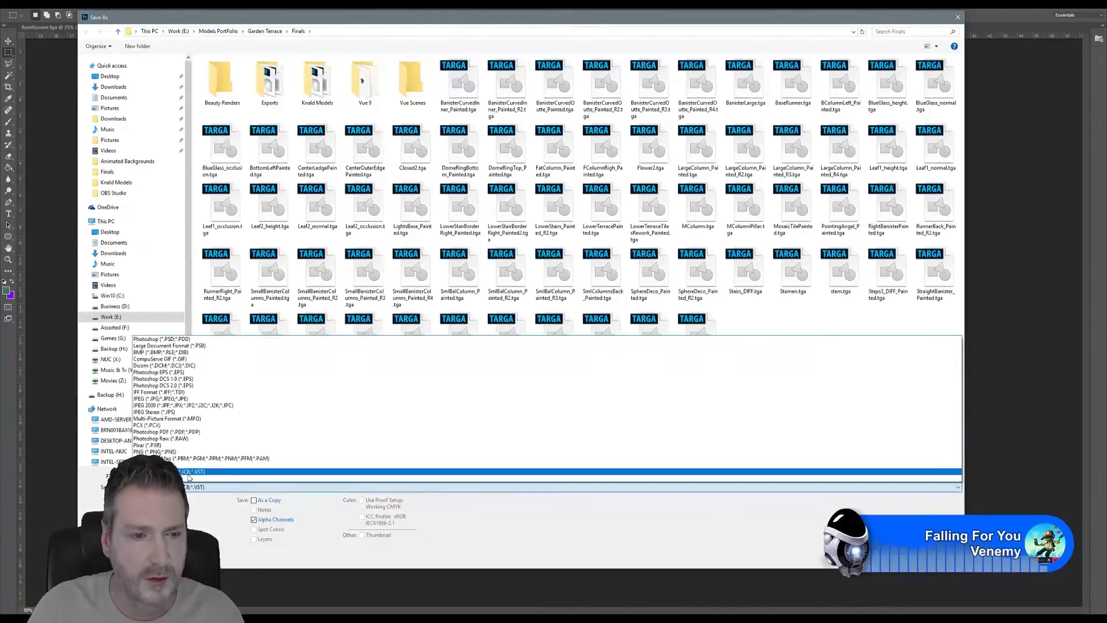
click(159, 398)
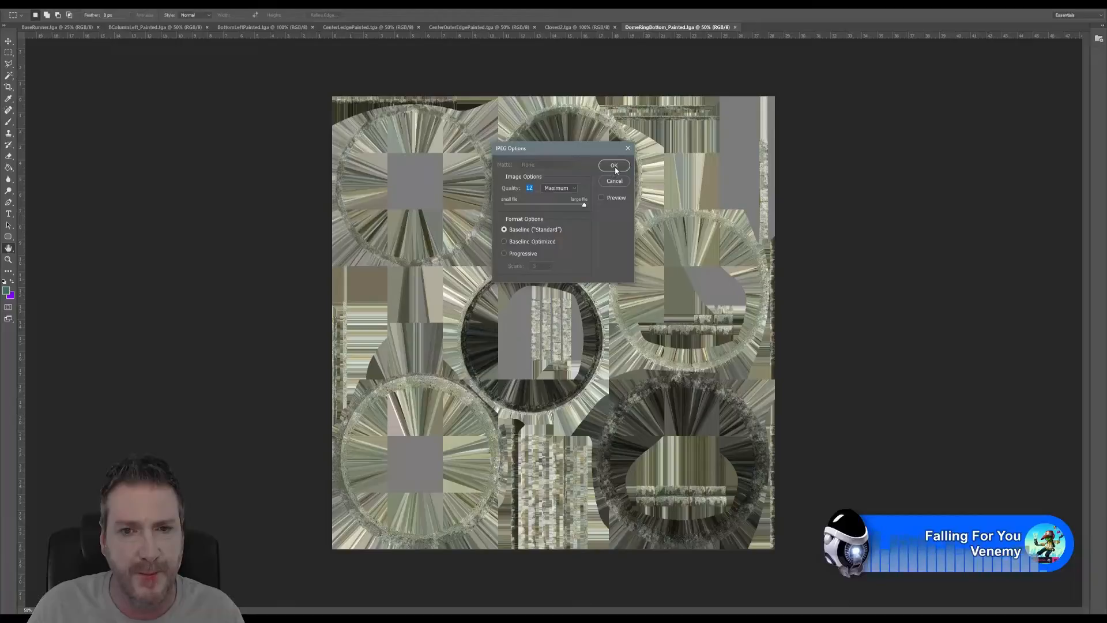
click(614, 166)
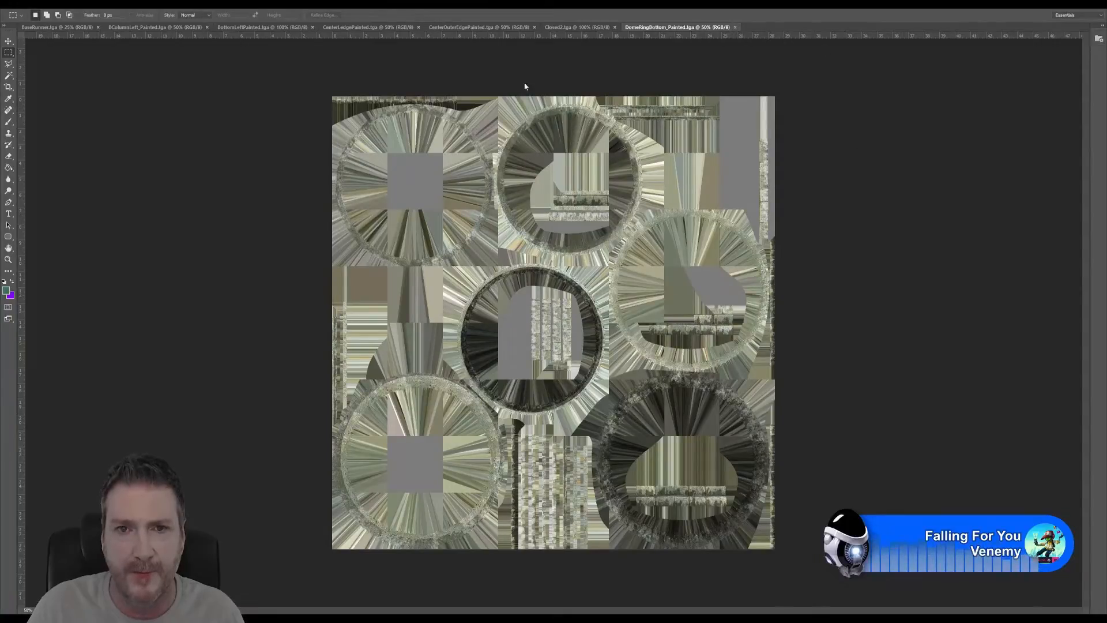
key(ctrl+w)
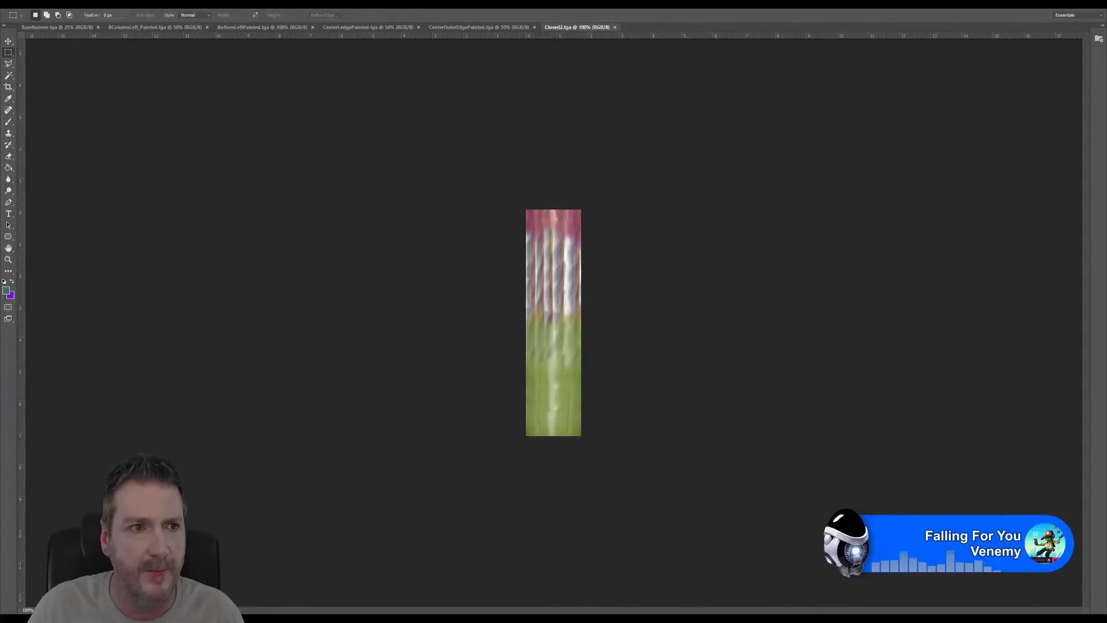
Save the Closed2 texture as a JPEG in the Finals folder at Maximum quality 12 and close the document.
click(23, 5)
click(48, 99)
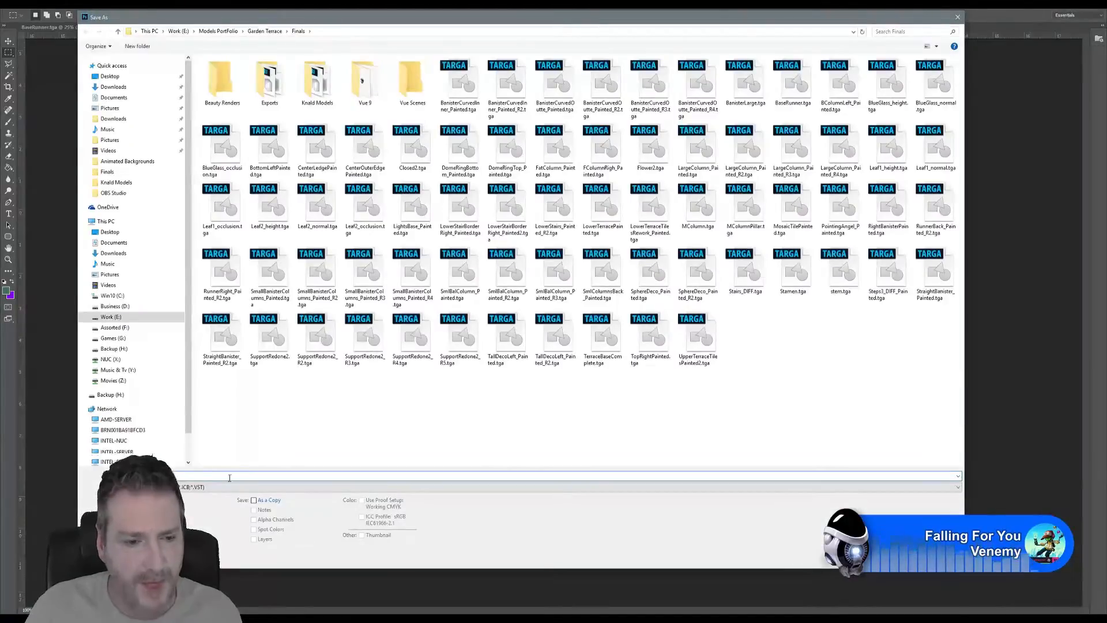
click(219, 489)
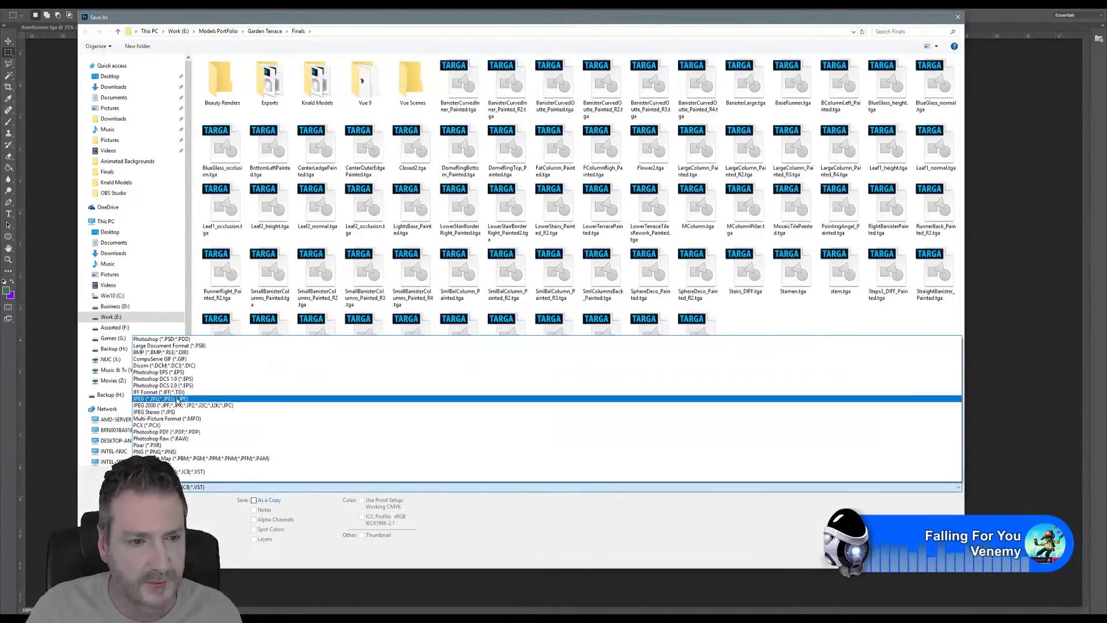
click(177, 400)
click(898, 557)
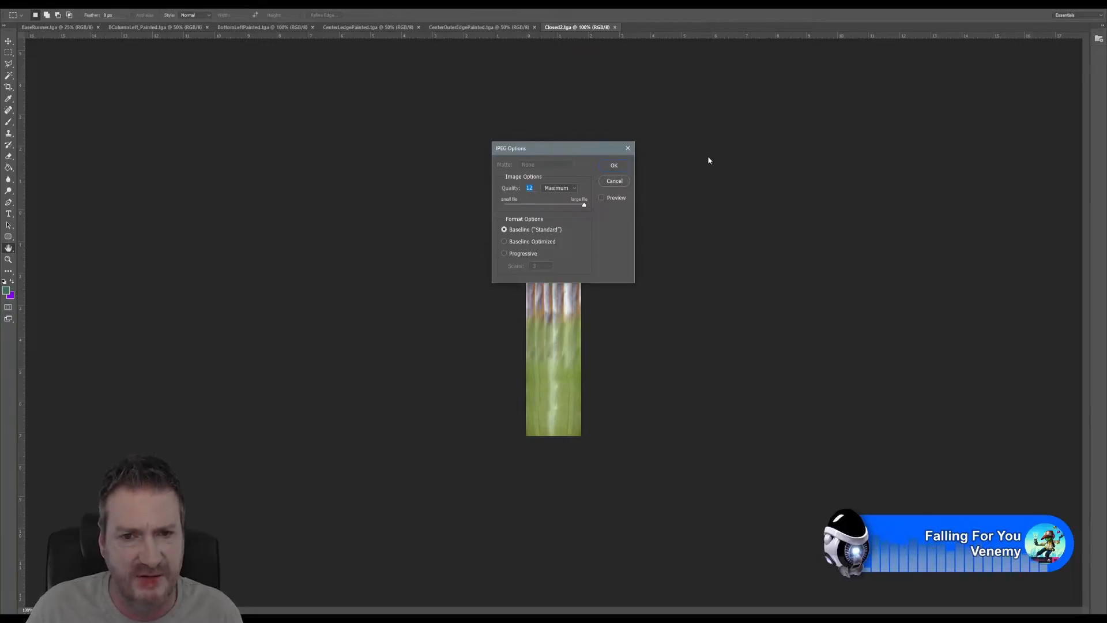
key(Return)
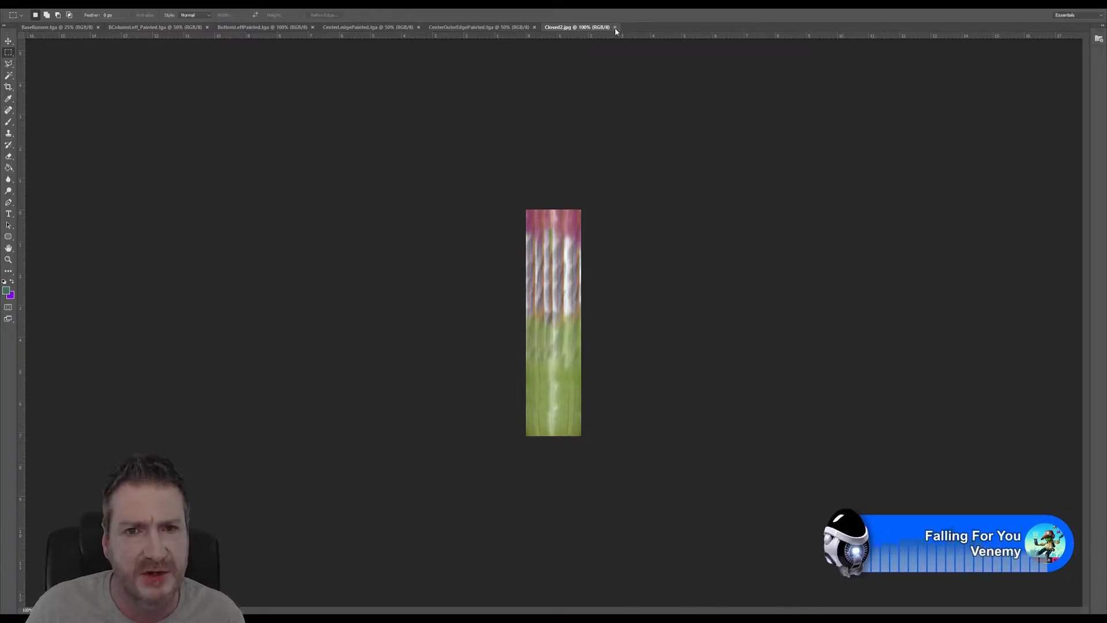
click(615, 27)
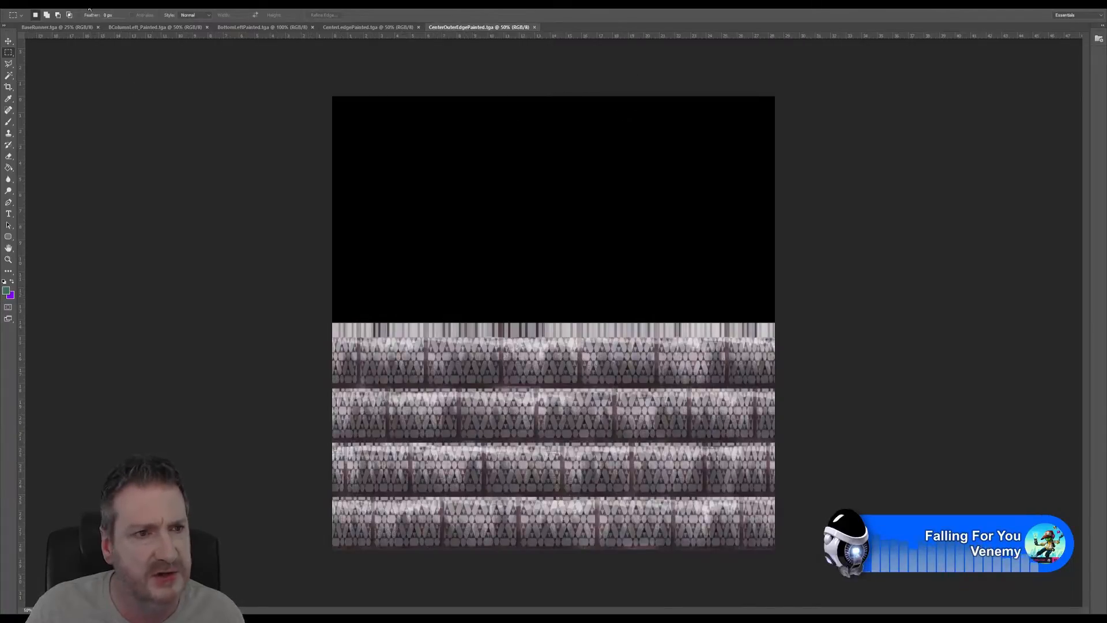
Save the CenterOuterEdgePainted texture as a JPEG in the Finals folder at Maximum quality 12 and close the document.
click(24, 9)
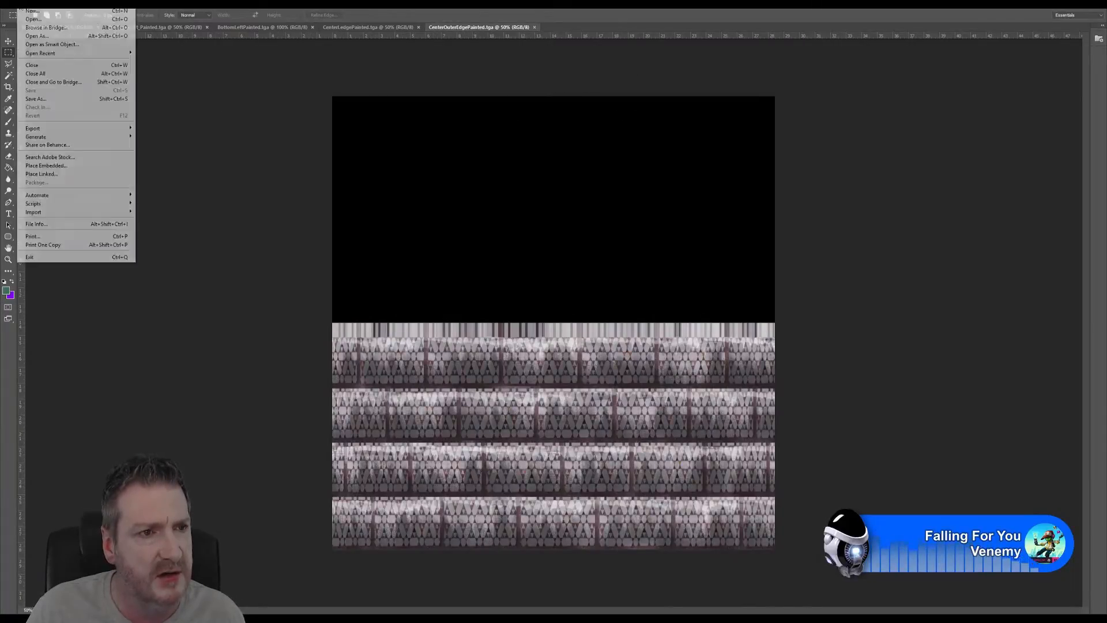
click(39, 100)
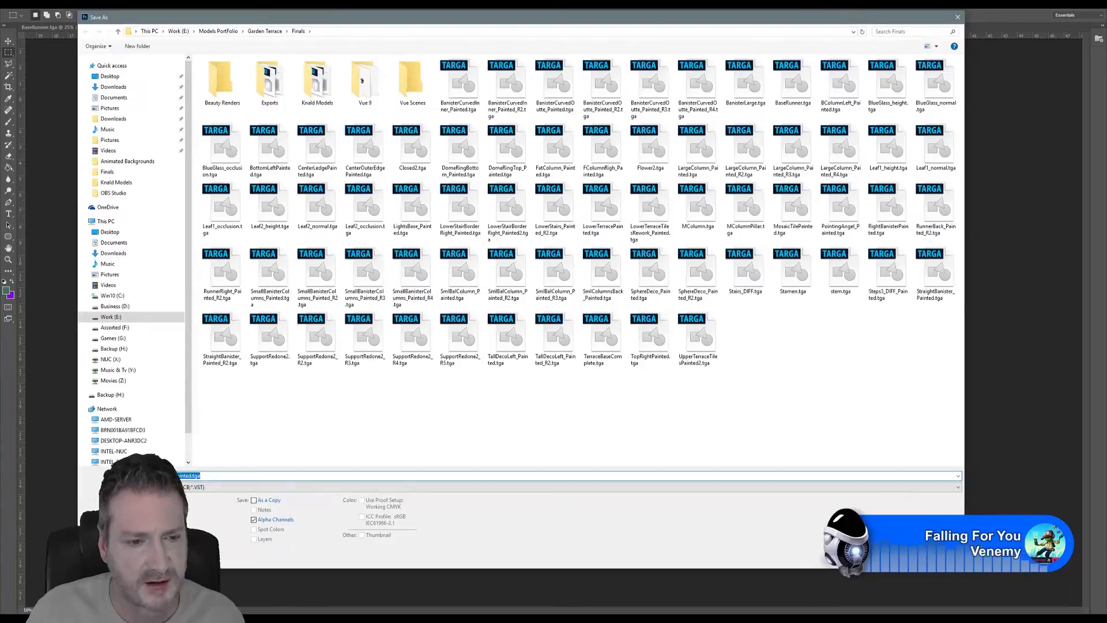
click(198, 489)
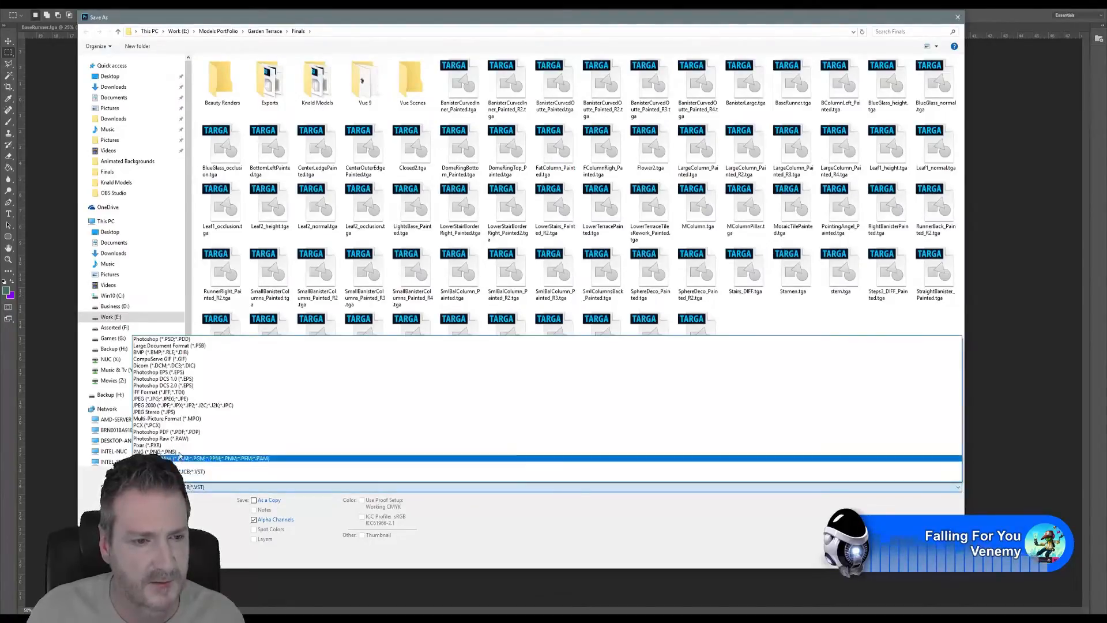
click(175, 399)
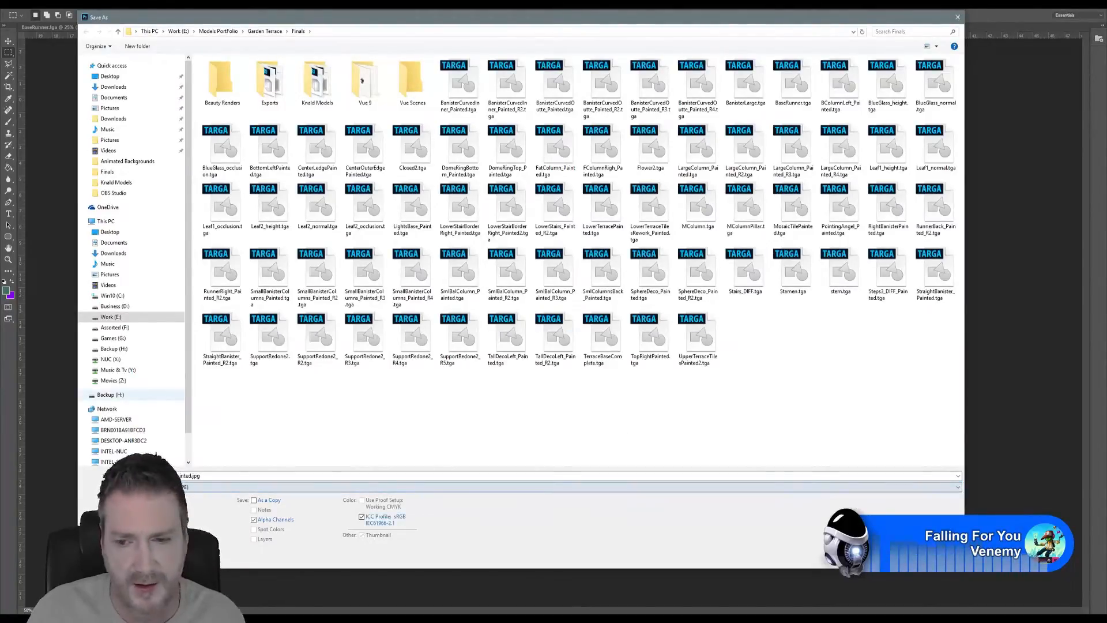
click(897, 558)
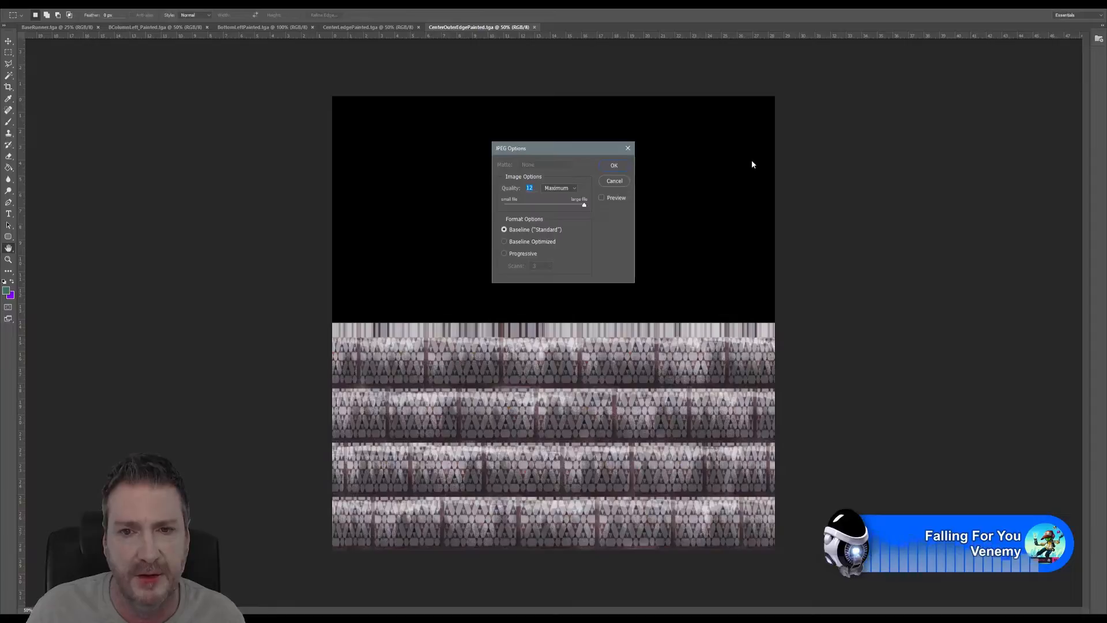
key(Return)
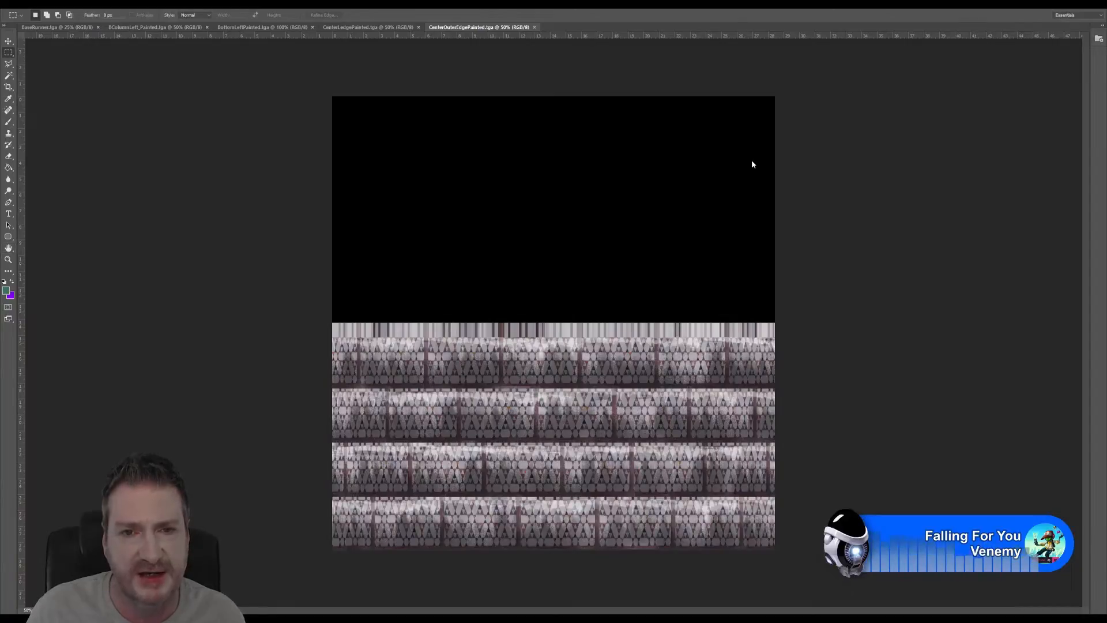
click(536, 27)
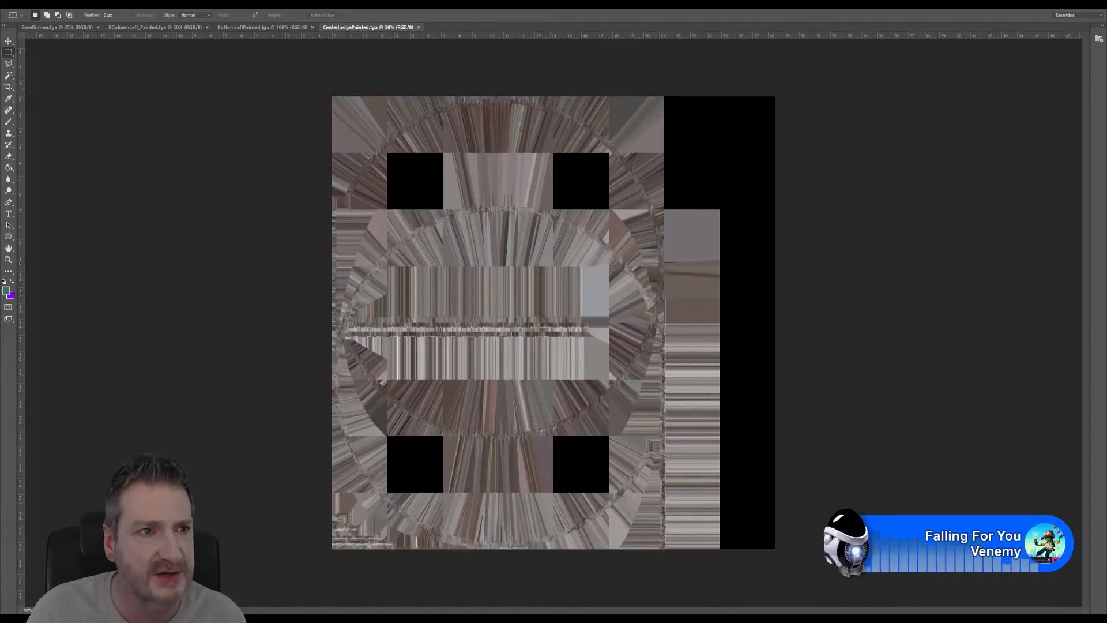
Save the CenterLedgePainted texture as a JPEG in the Finals folder at Maximum quality 12 and close the document.
click(23, 5)
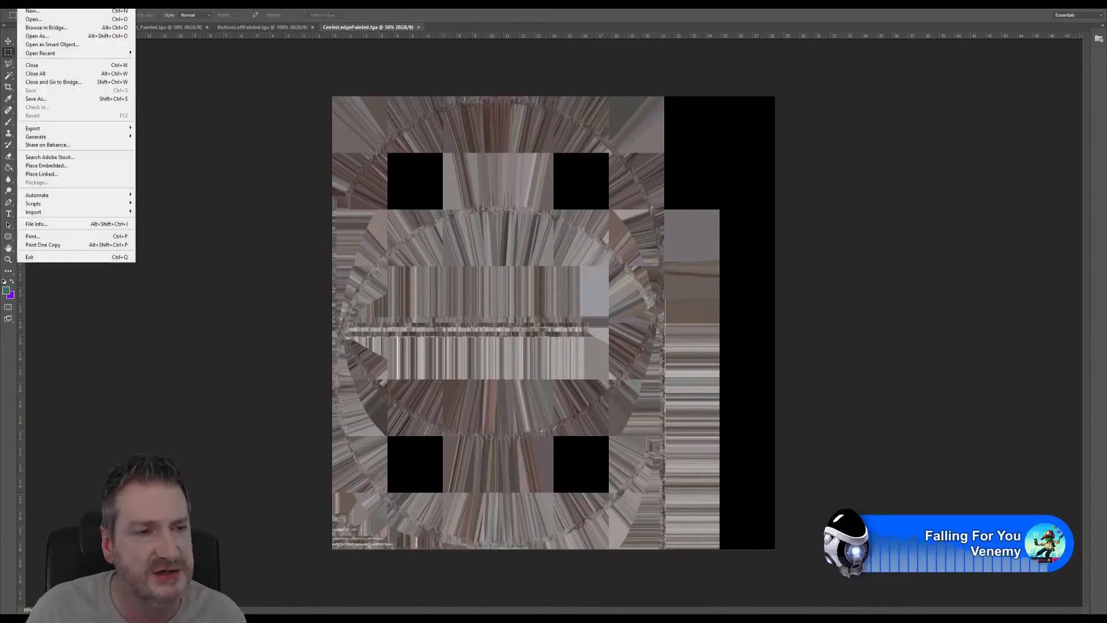
click(39, 99)
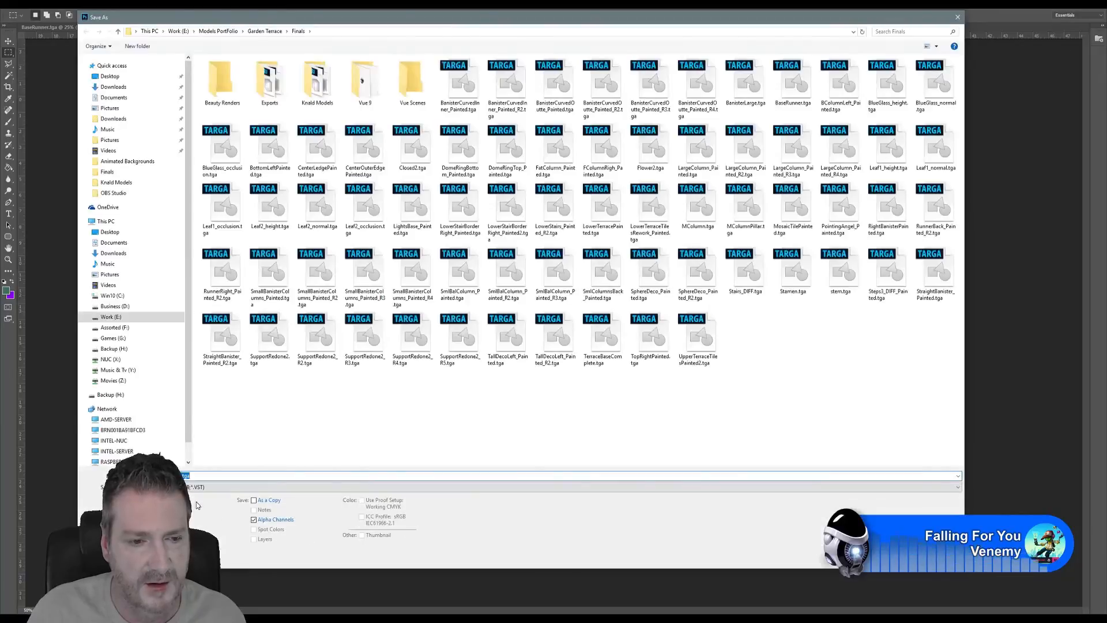
click(196, 488)
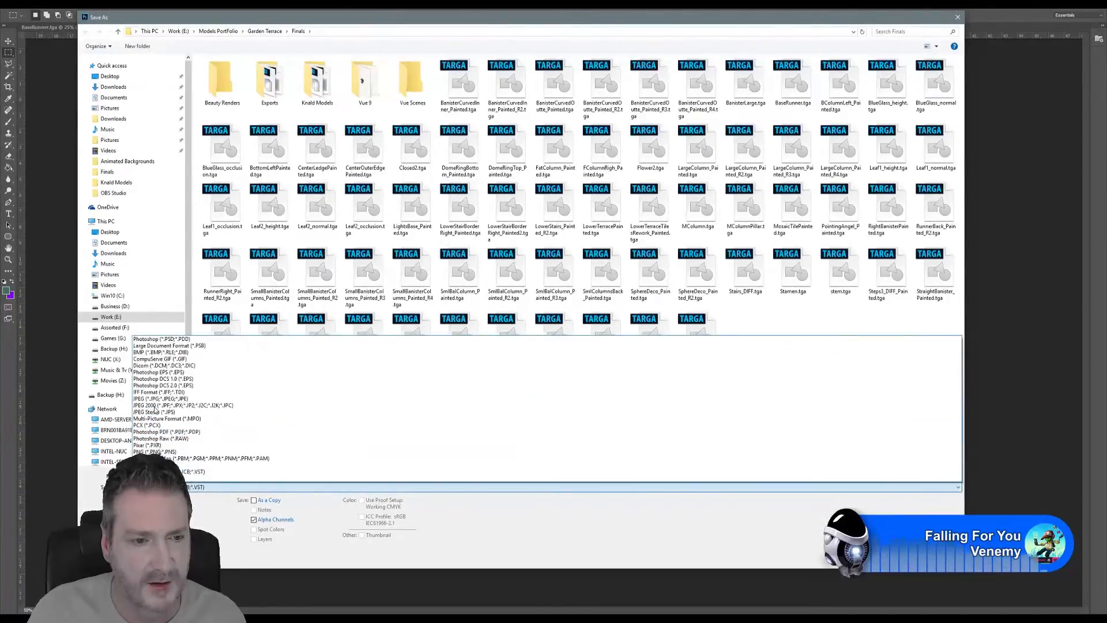
click(160, 399)
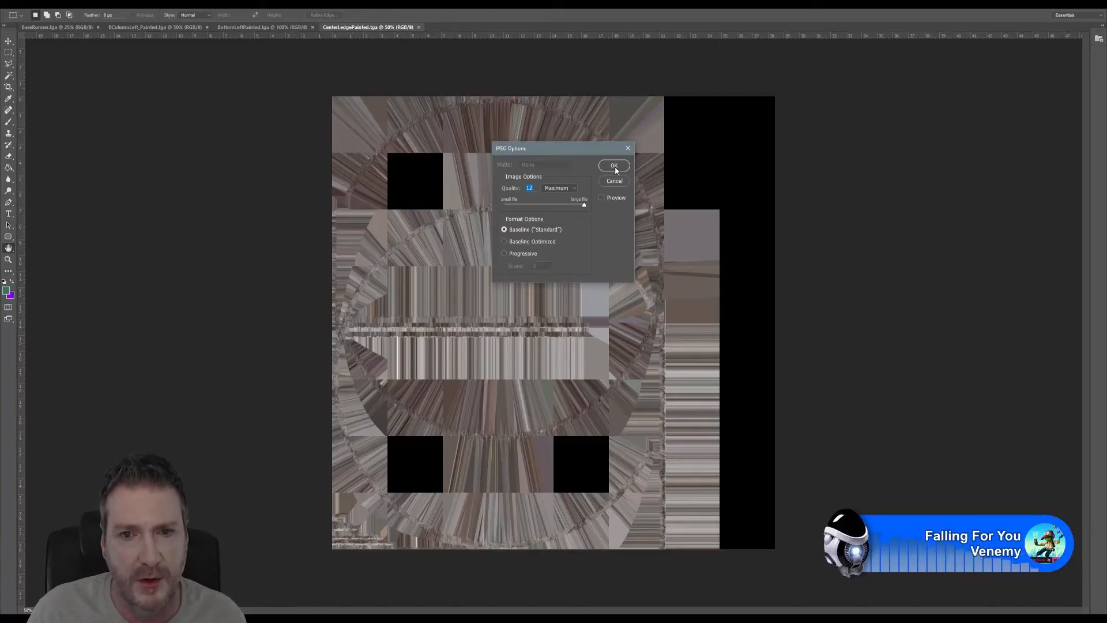
key(Return)
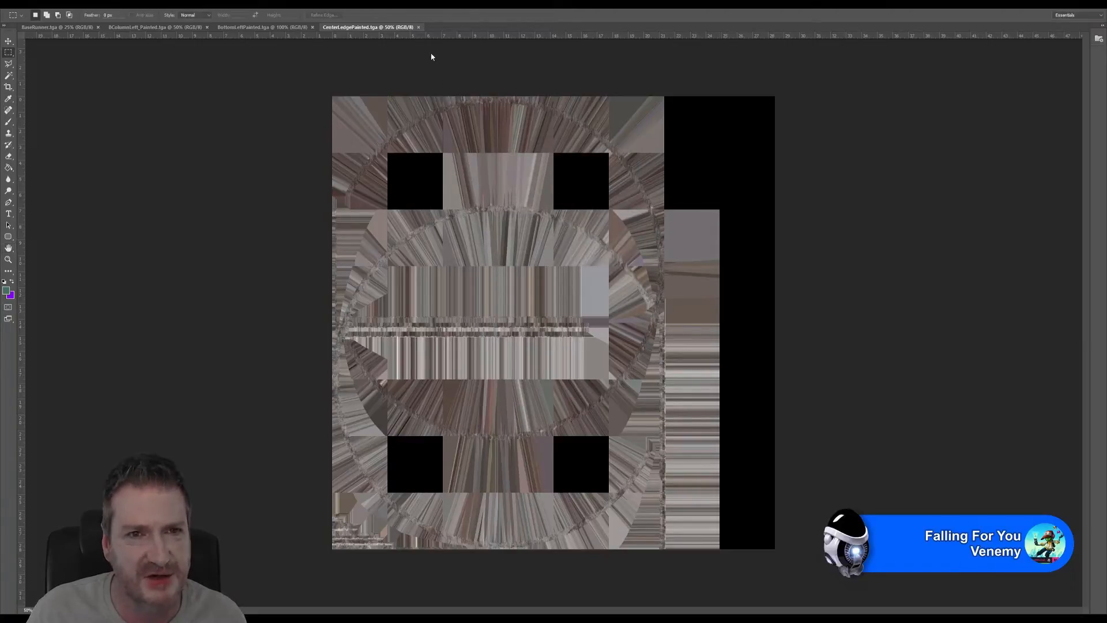
click(419, 28)
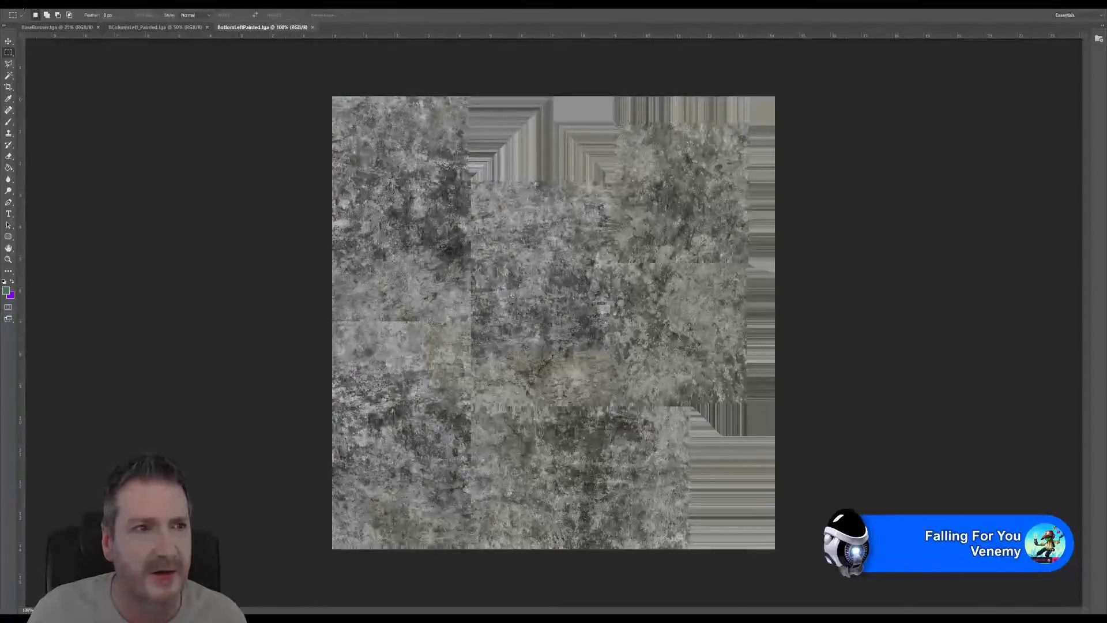
Save the BottomLeftPainted texture as a JPEG in the Finals folder at Maximum quality 12 and close the document.
click(23, 5)
click(36, 98)
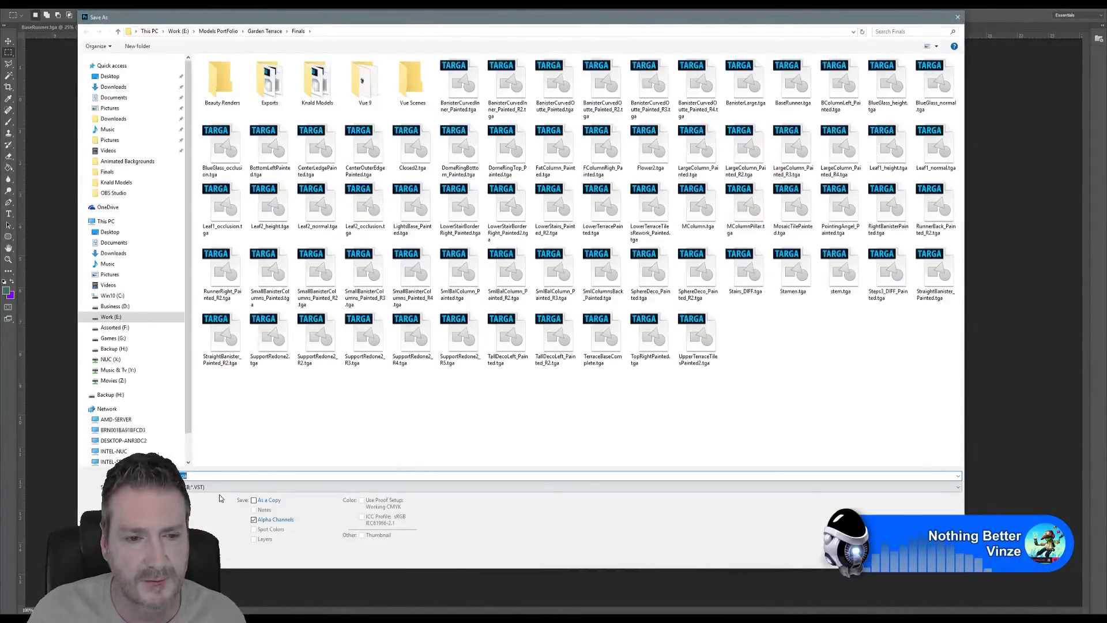
click(217, 489)
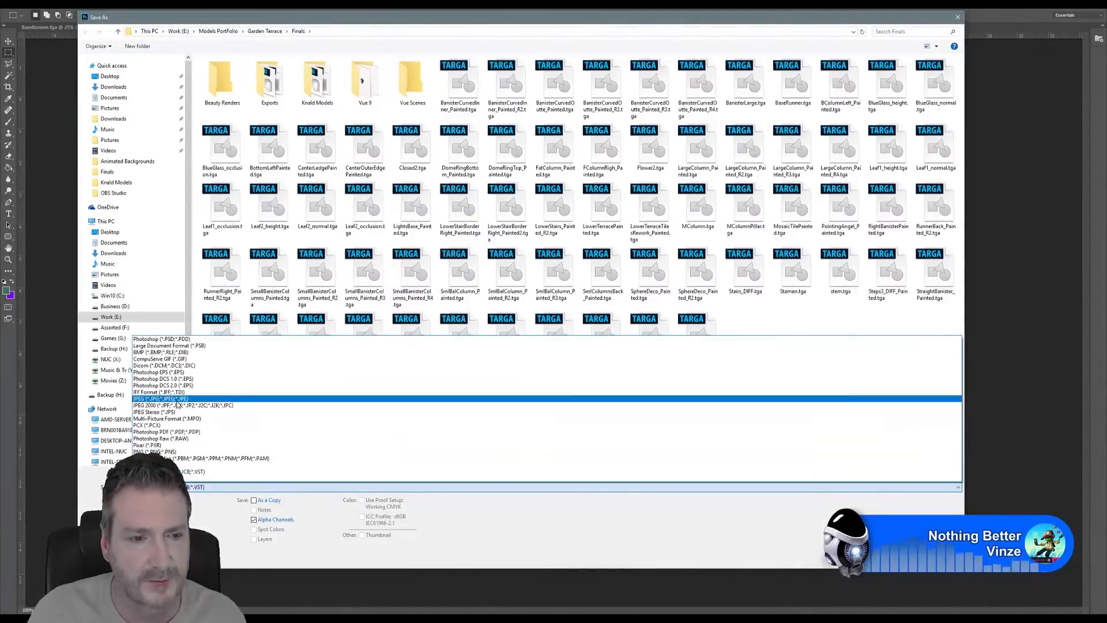
click(173, 398)
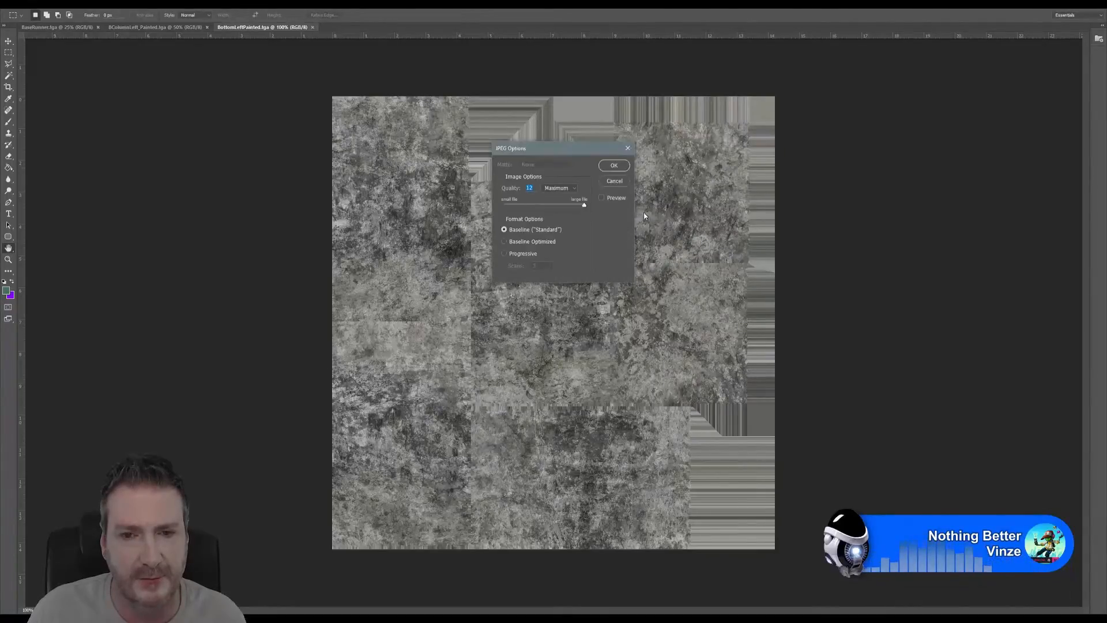
click(616, 165)
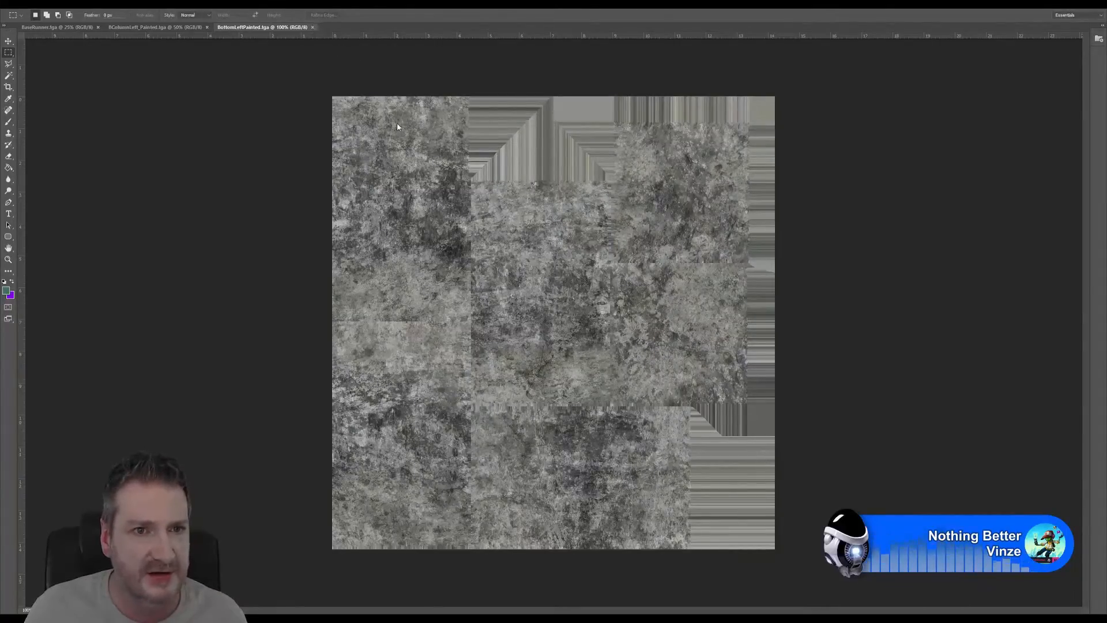
key(ctrl+w)
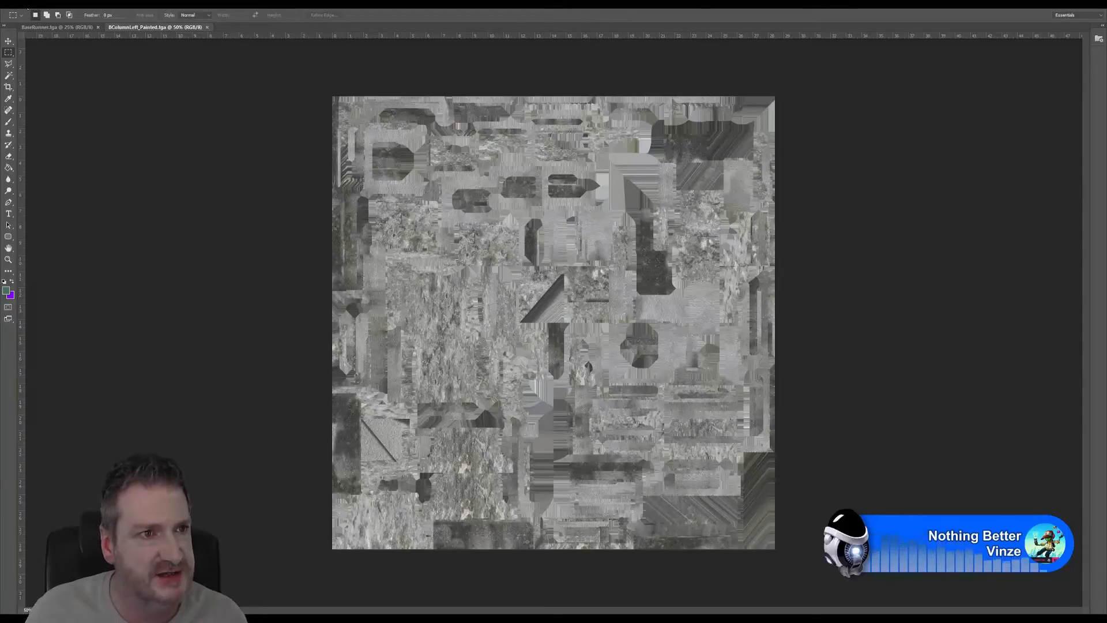
Save the BColumnLeft_Painted texture as a JPEG in the Finals folder at Maximum quality 12 and close the document.
click(27, 7)
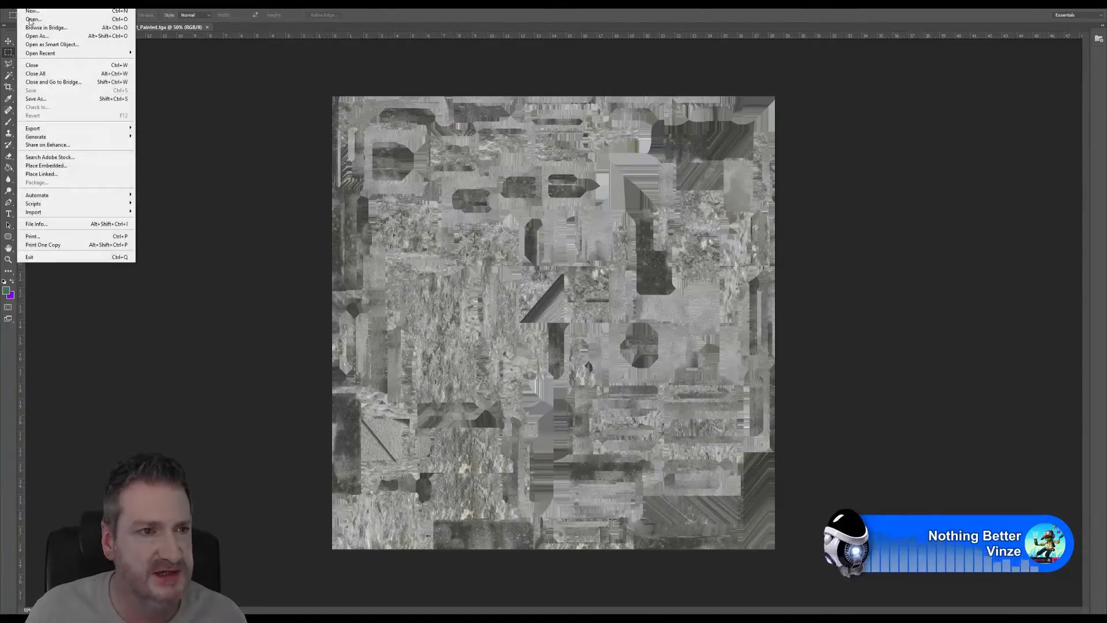
click(38, 100)
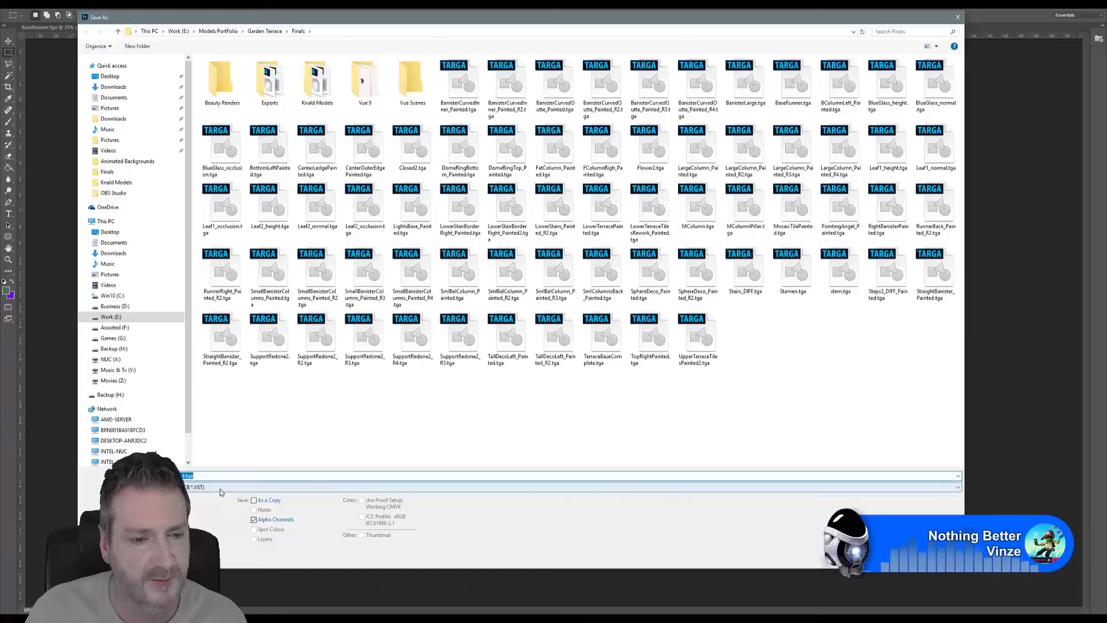
click(219, 487)
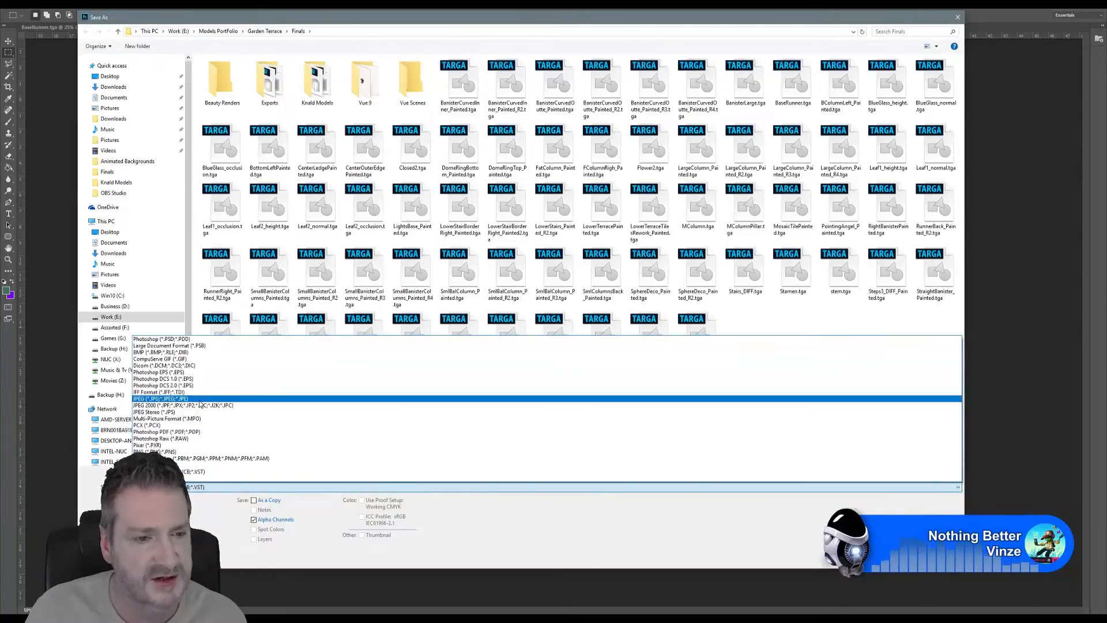
click(199, 401)
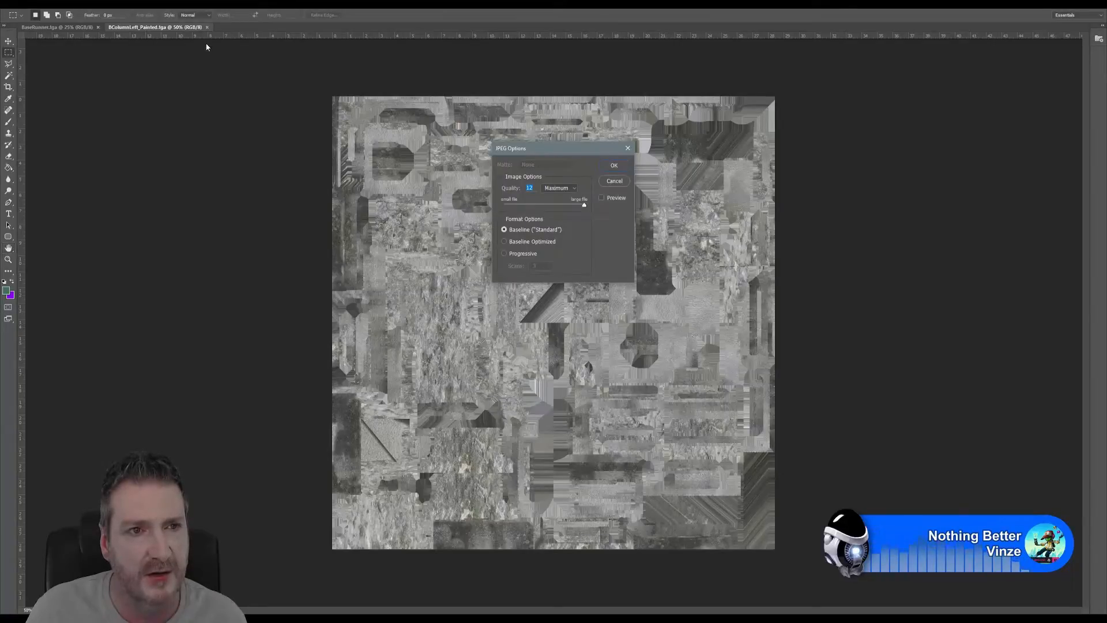
key(Return)
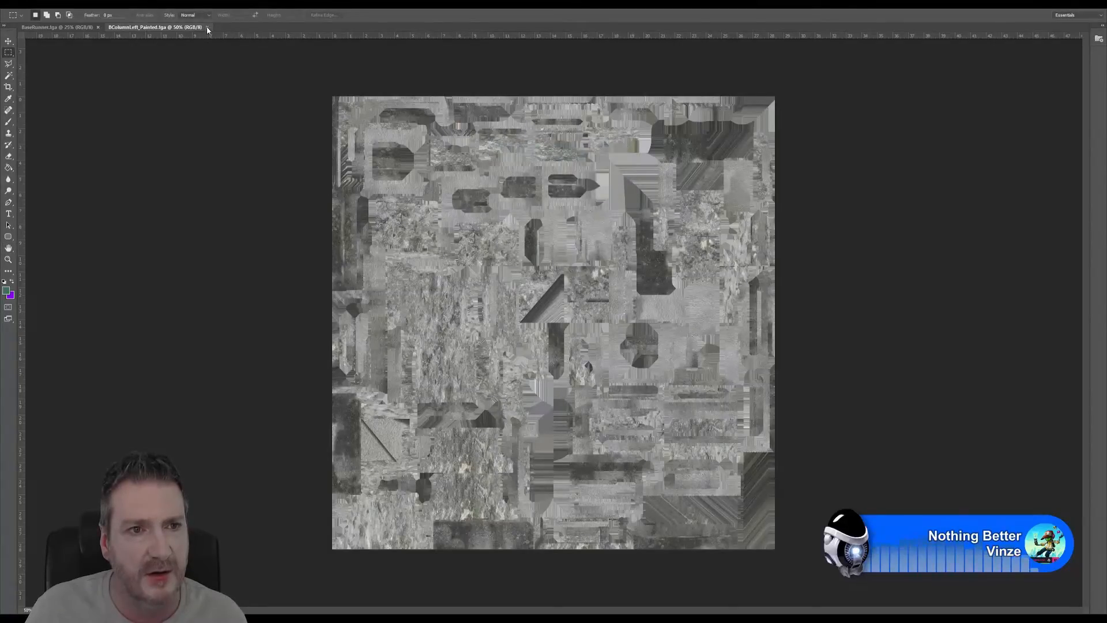
key(ctrl+w)
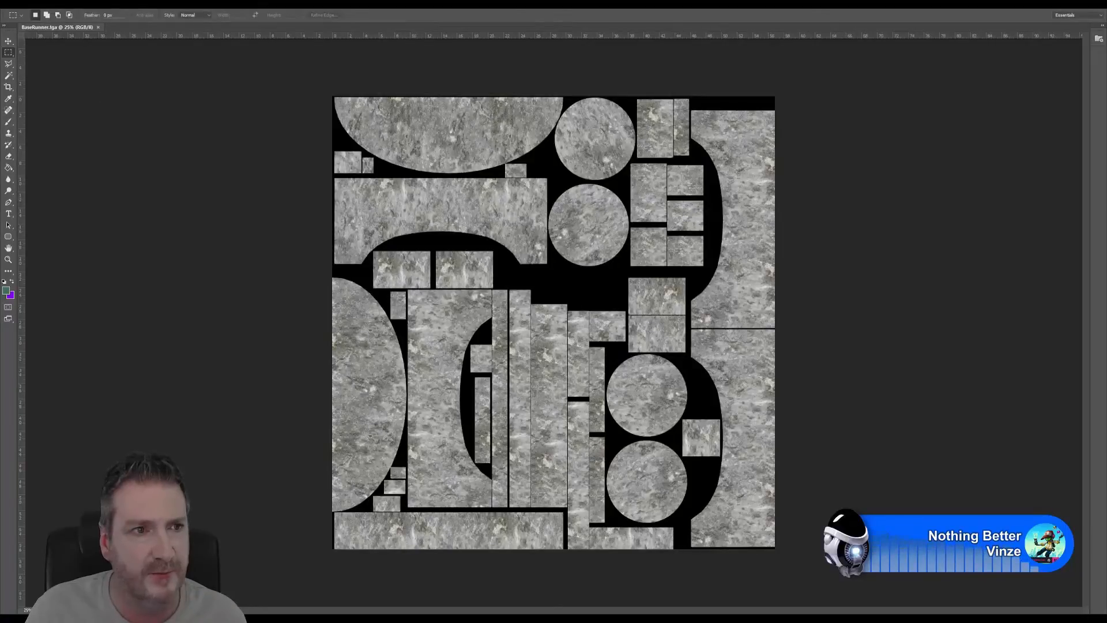
Save the BaseRunner texture as a JPEG in the Finals folder at Maximum quality 12 and close the document.
click(22, 4)
click(51, 100)
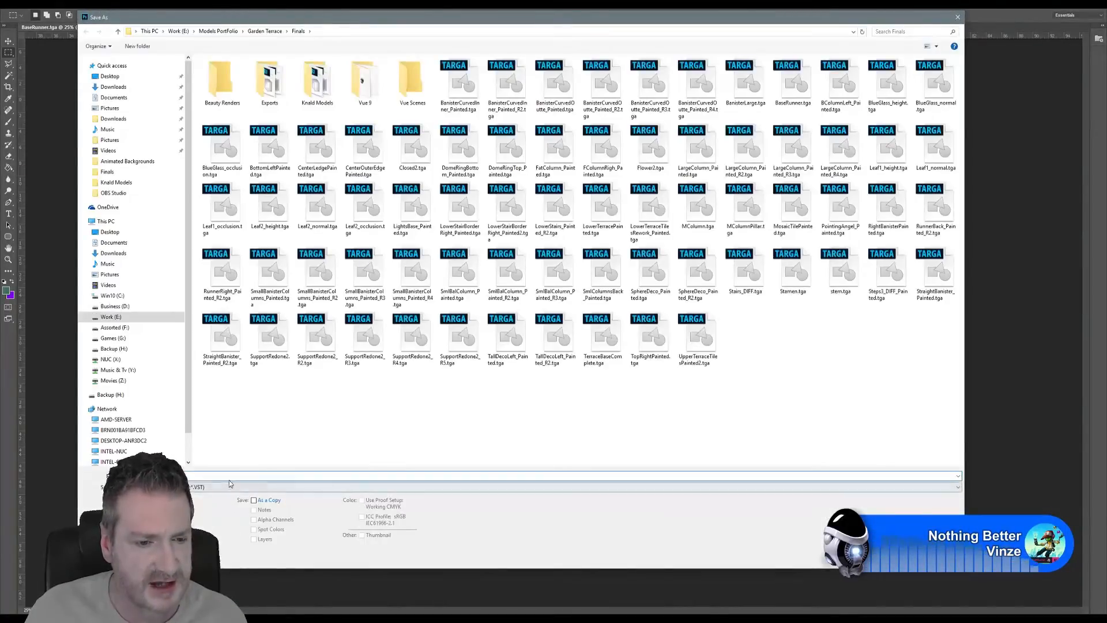
click(232, 488)
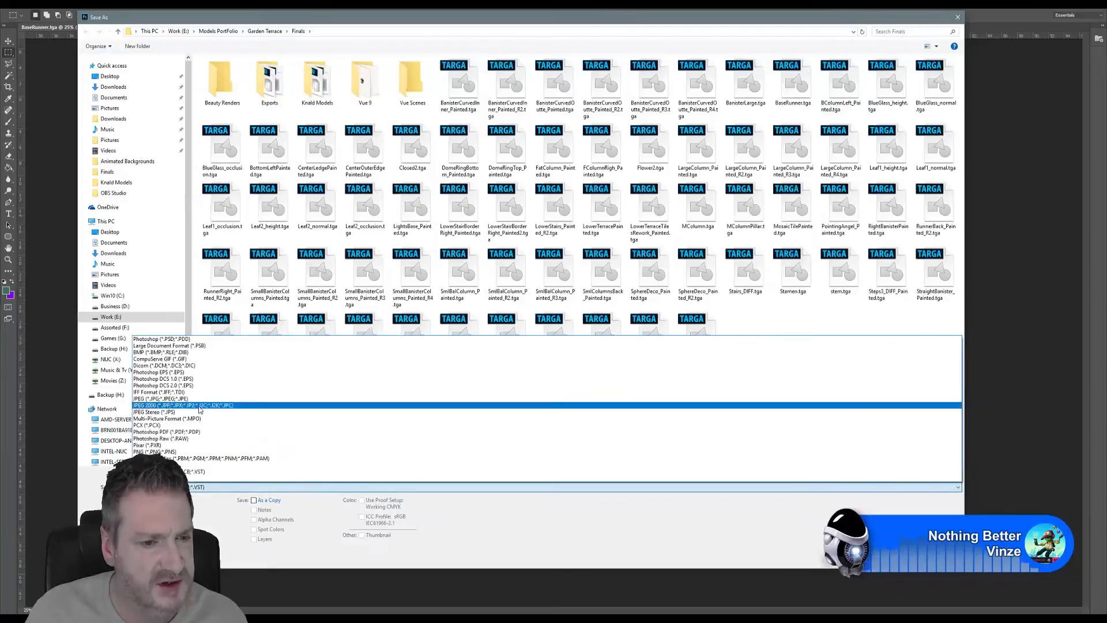
click(200, 399)
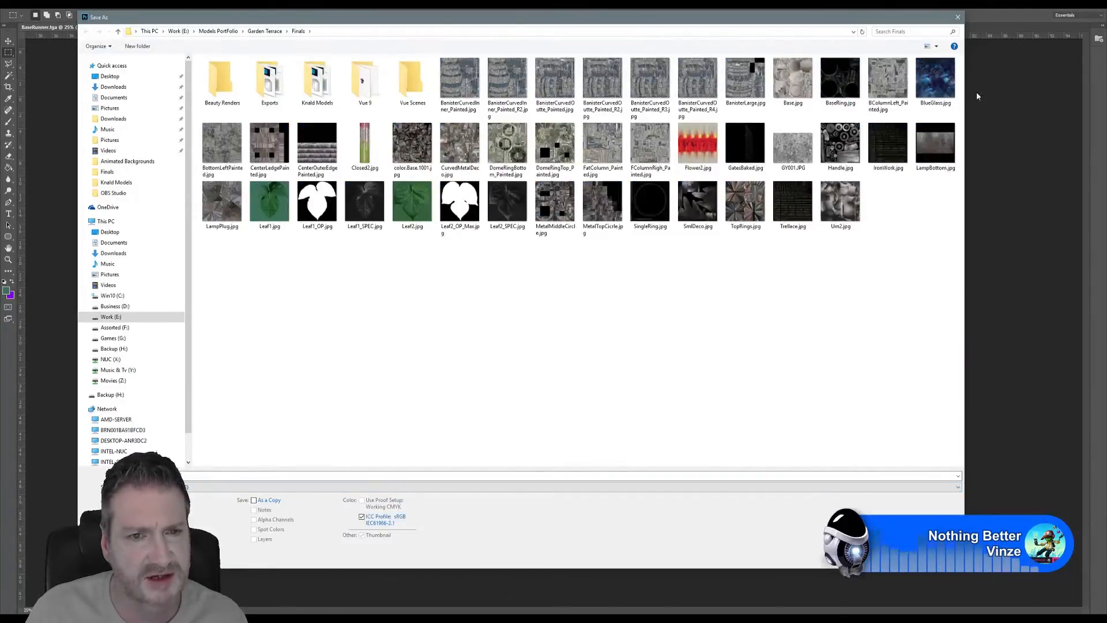
click(897, 557)
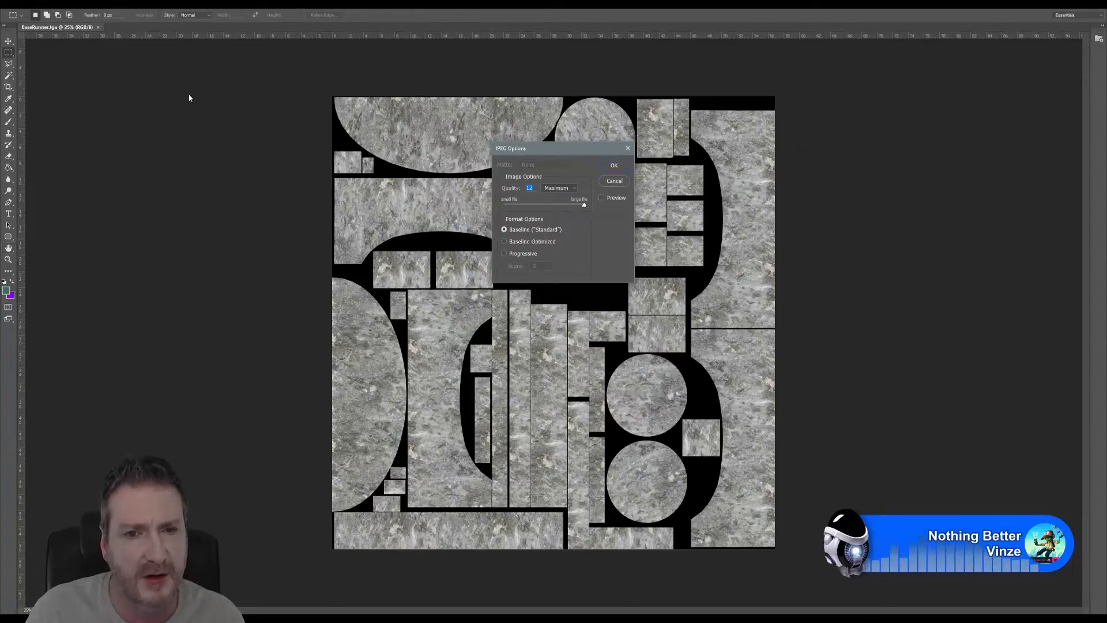
key(Return)
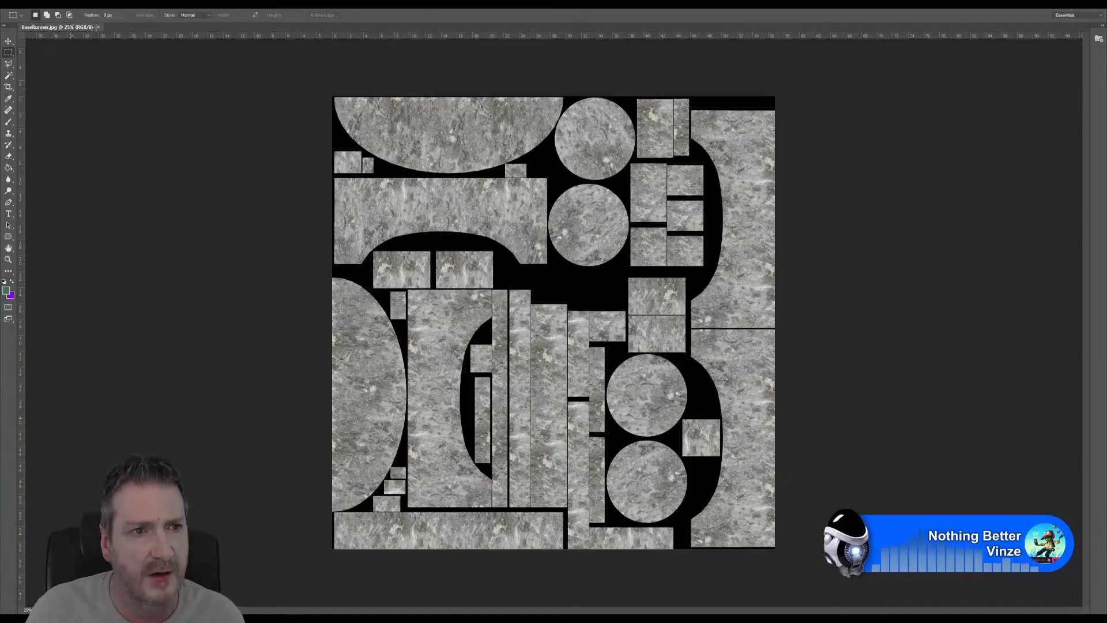
click(98, 27)
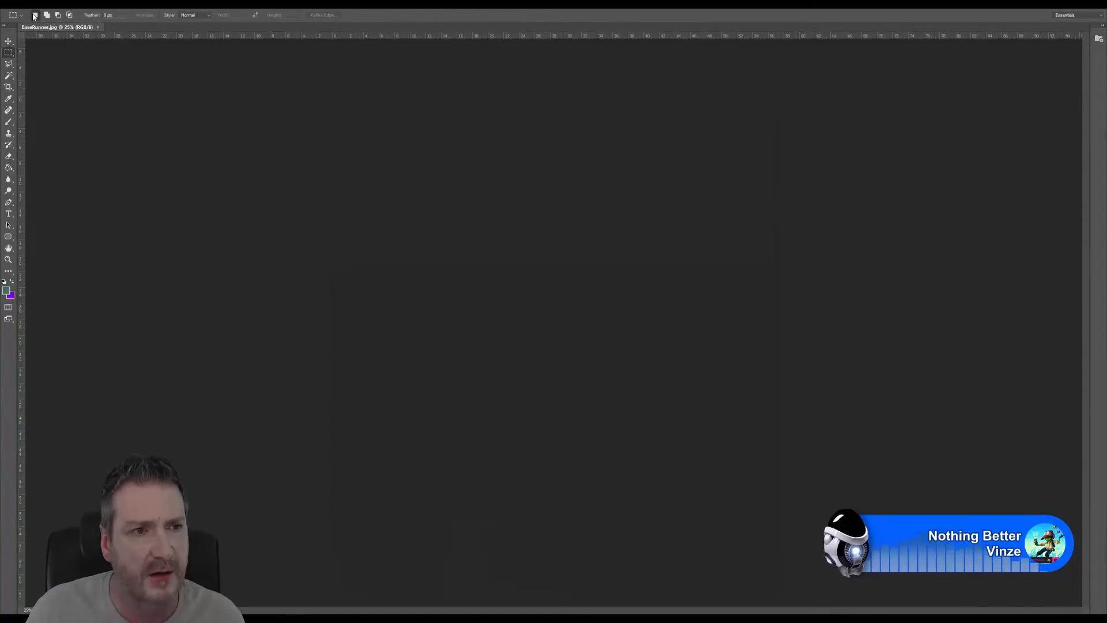
Bring up the Finals folder for opening files and select LargeColumn_Painted.tga and LargeColumn_Painted_R2.tga.
click(25, 5)
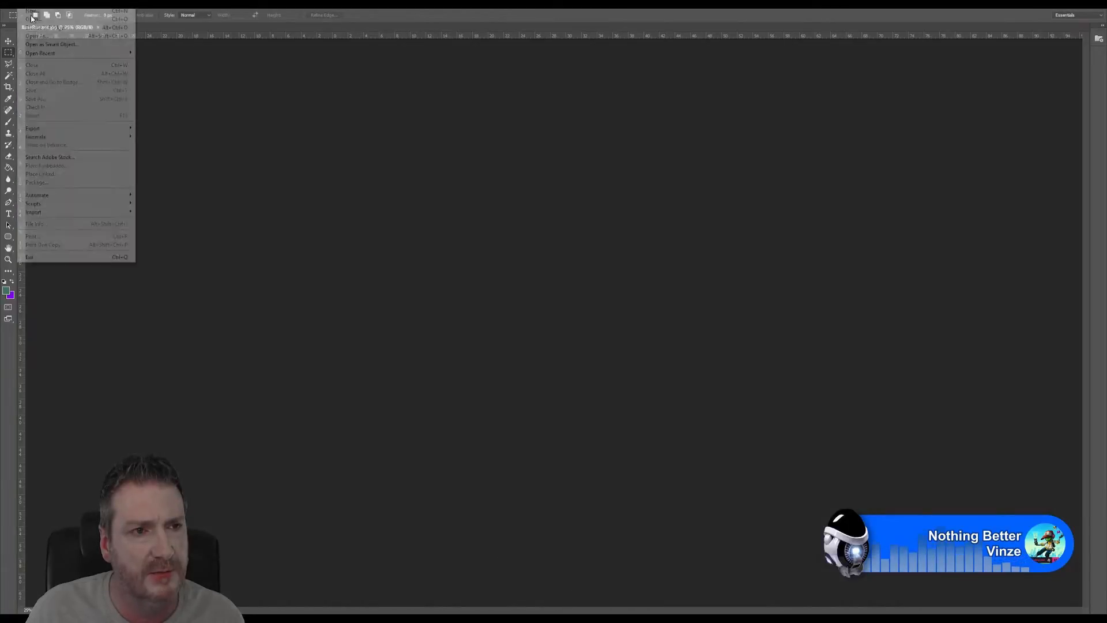
click(32, 19)
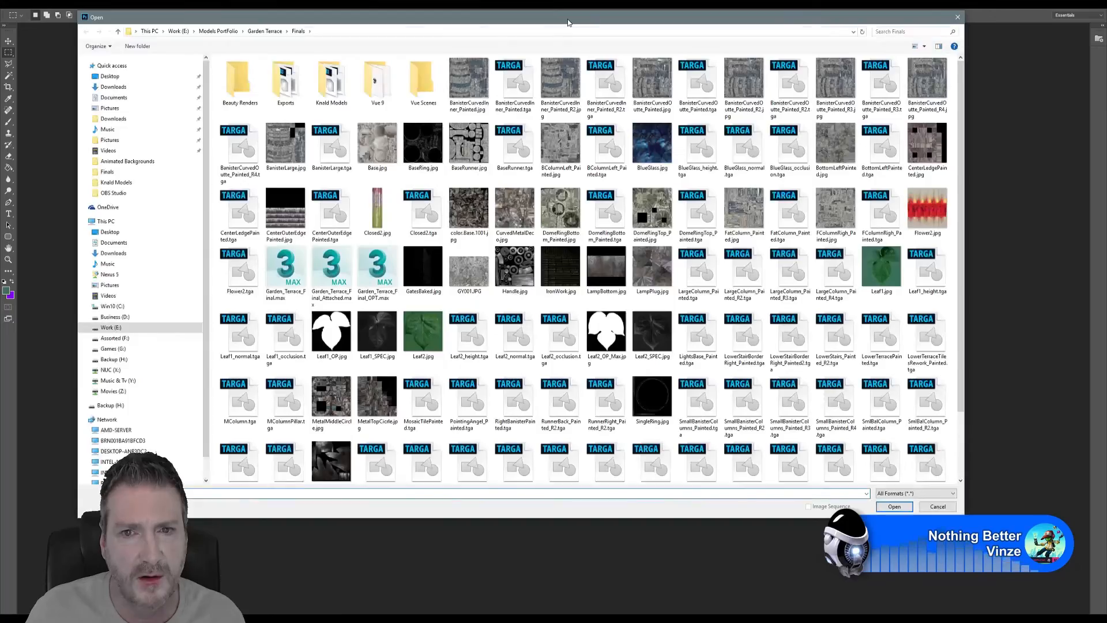
drag(568, 22, 591, 32)
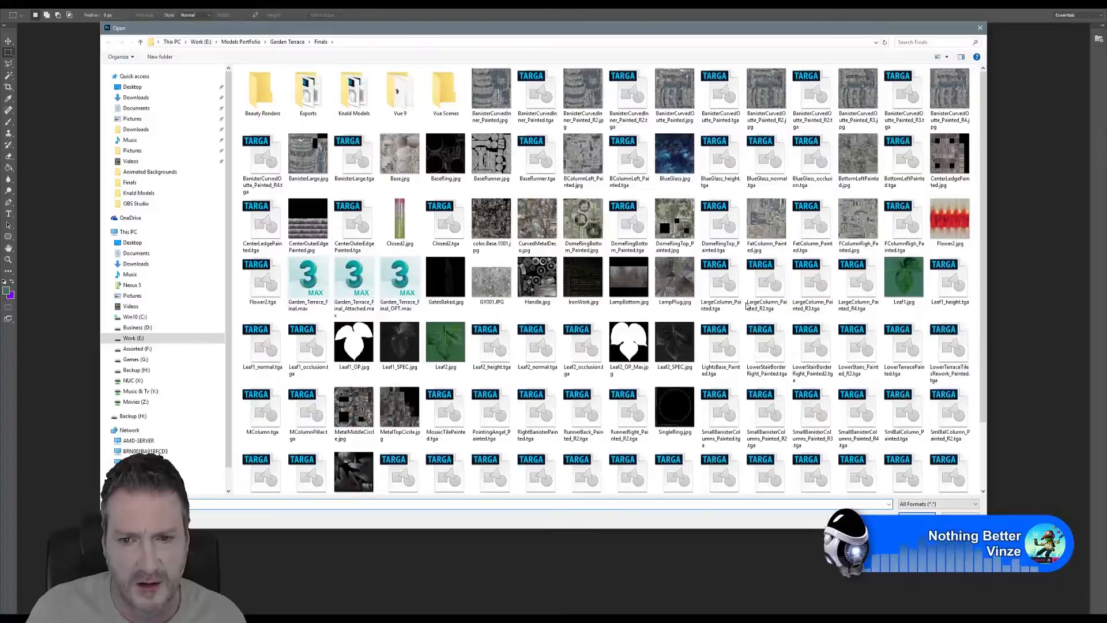
click(723, 288)
ctrl+click(771, 292)
ctrl+click(806, 279)
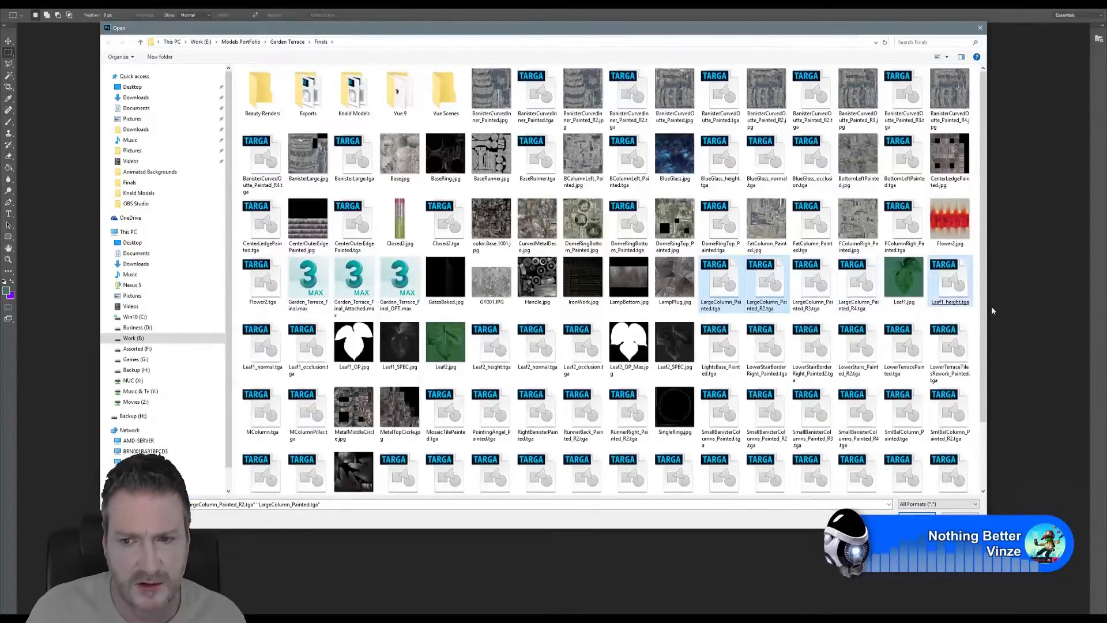
ctrl+click(963, 293)
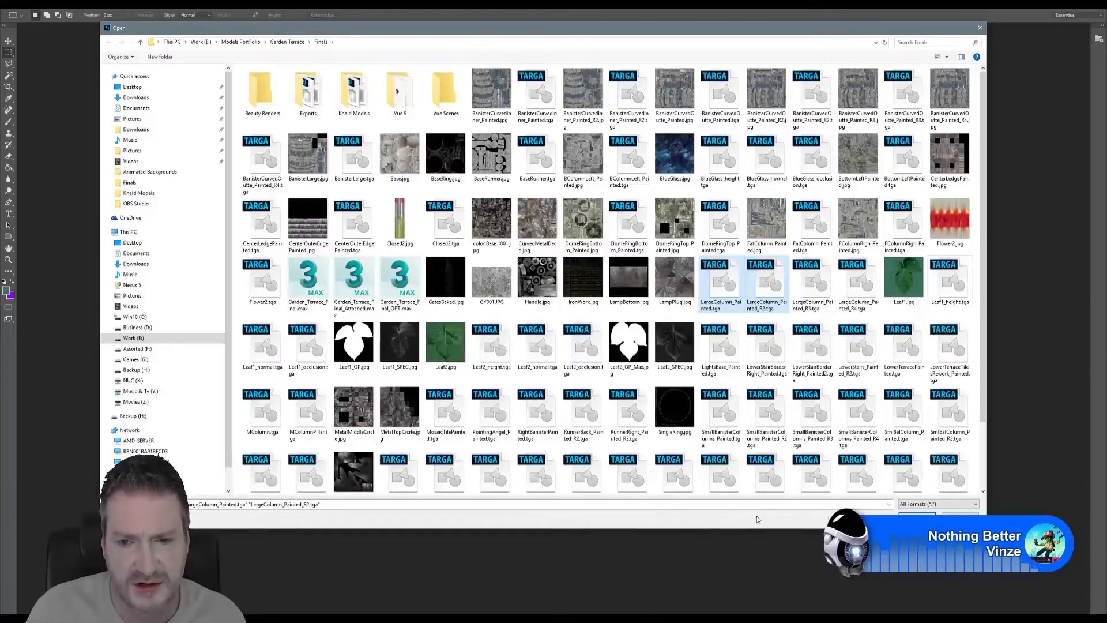
Add LightsBase_Painted, both LowerStairBorderRight textures, LowerStairs_Painted_R2, LowerTerracePainted, LowerTerraceTilesRework_Painted, MColumn and MColumnPillar TGA files to the selection and open the batch.
ctrl+click(724, 352)
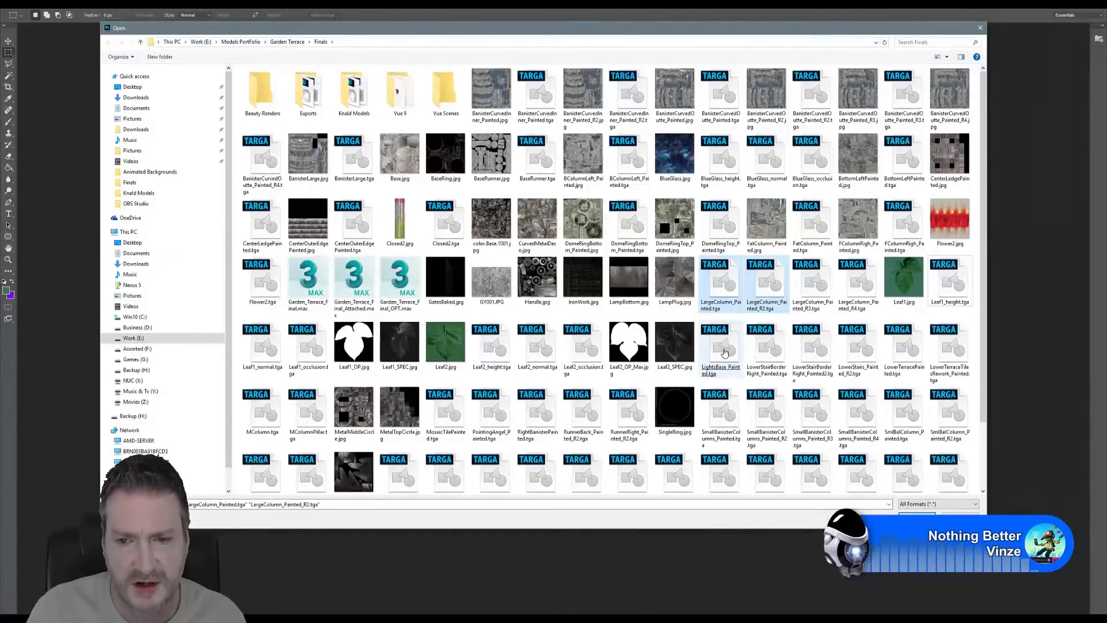
ctrl+click(775, 345)
ctrl+click(813, 346)
ctrl+click(853, 349)
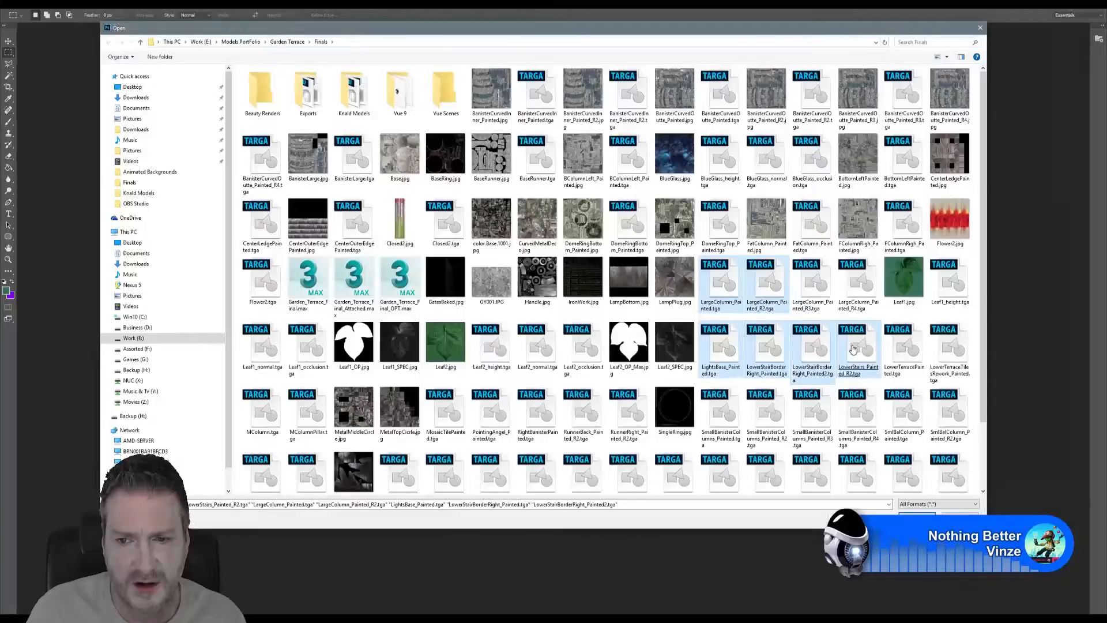
ctrl+click(888, 352)
ctrl+click(950, 349)
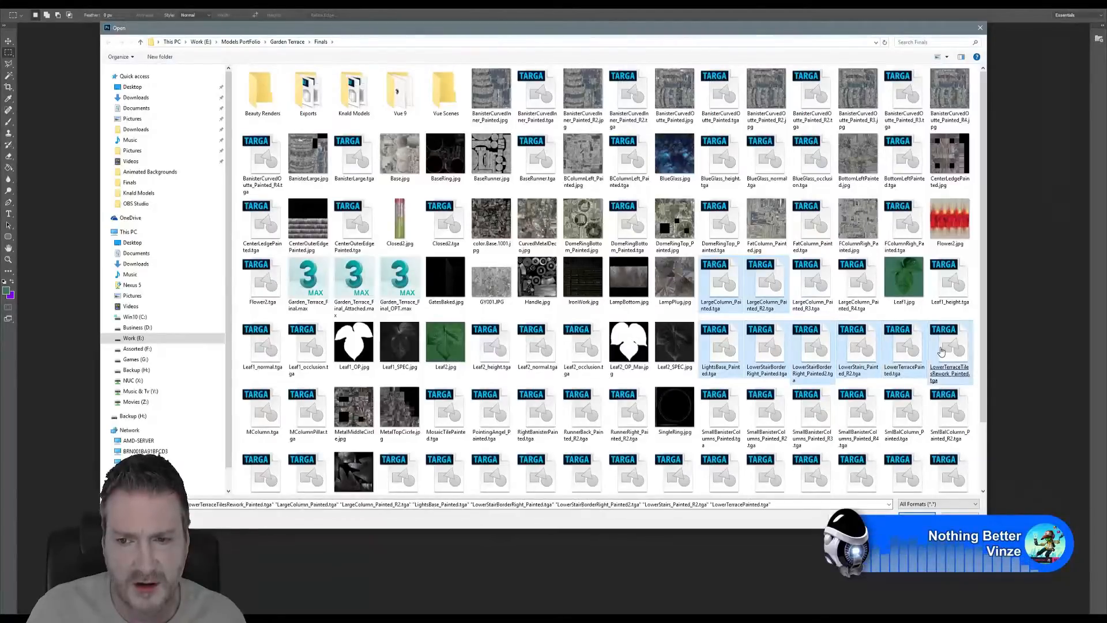
ctrl+click(270, 421)
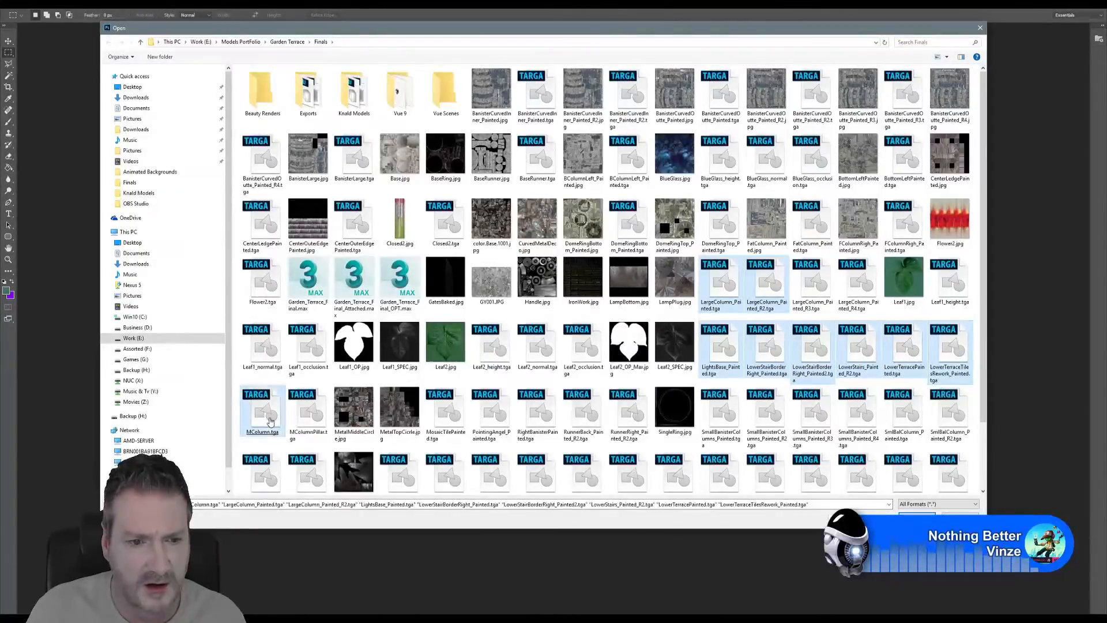
ctrl+click(310, 412)
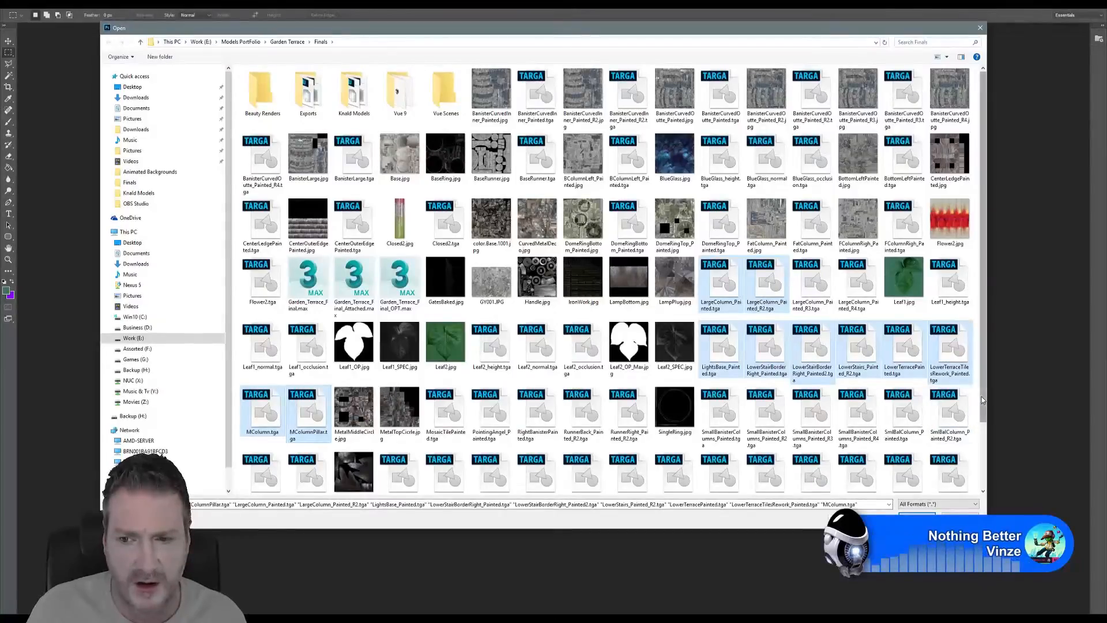
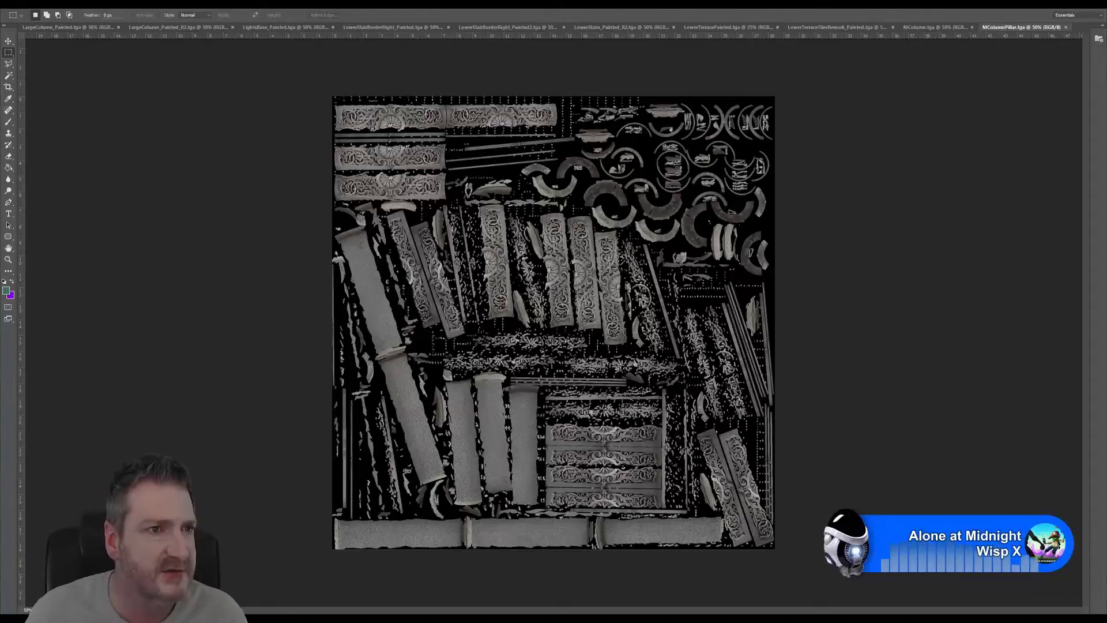
Save the MColumnPillar texture as a JPEG in the Finals folder at Maximum quality 12 and close the document.
click(25, 3)
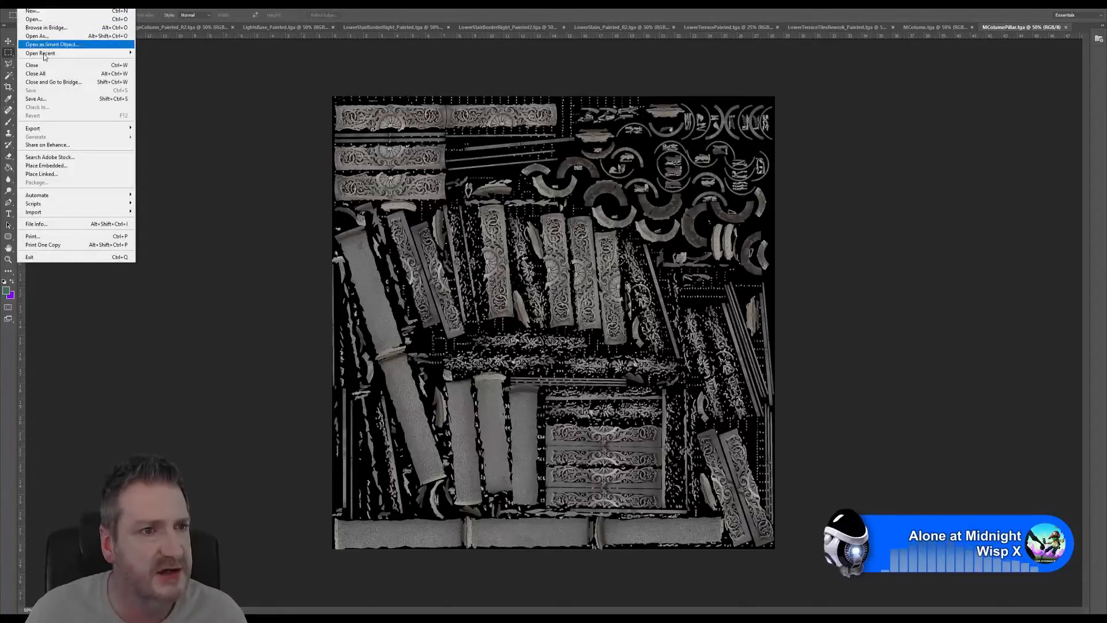
click(44, 91)
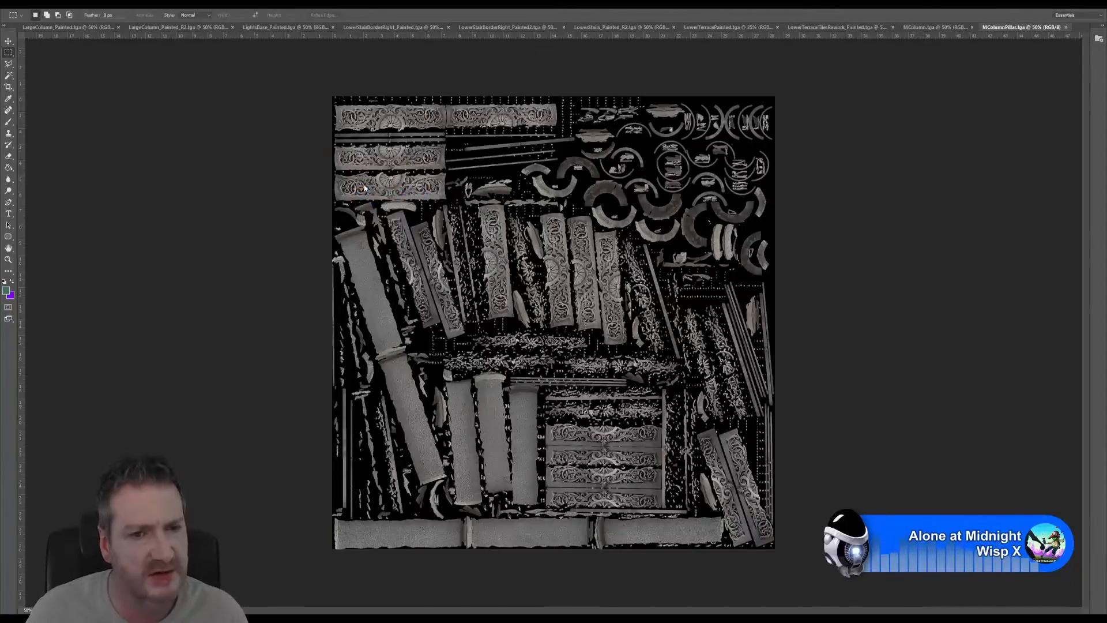
key(ctrl+shift+s)
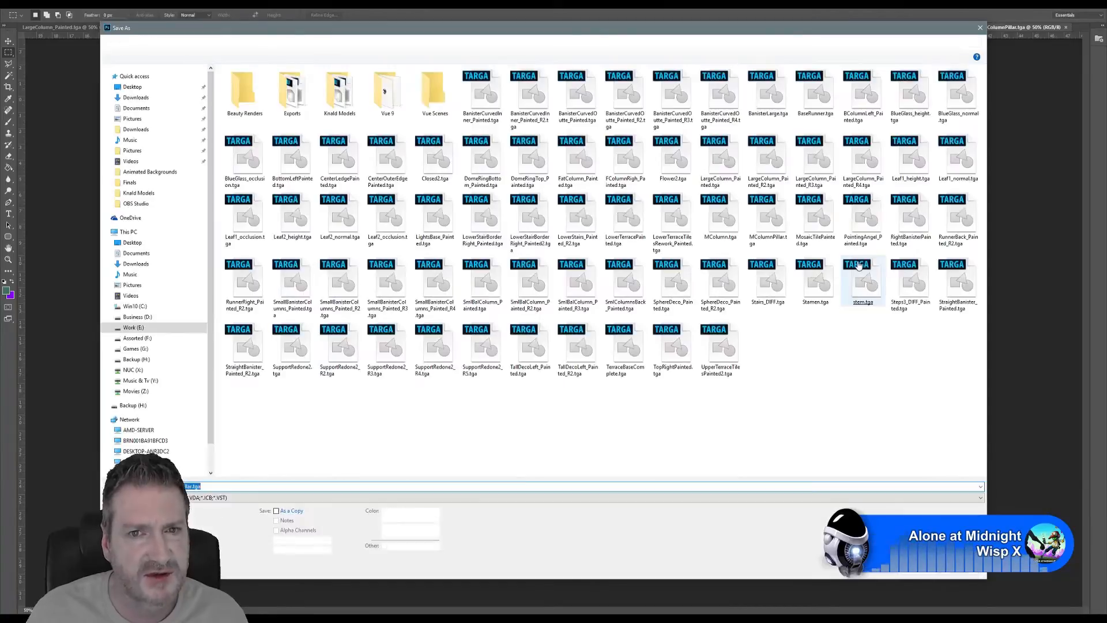
click(226, 497)
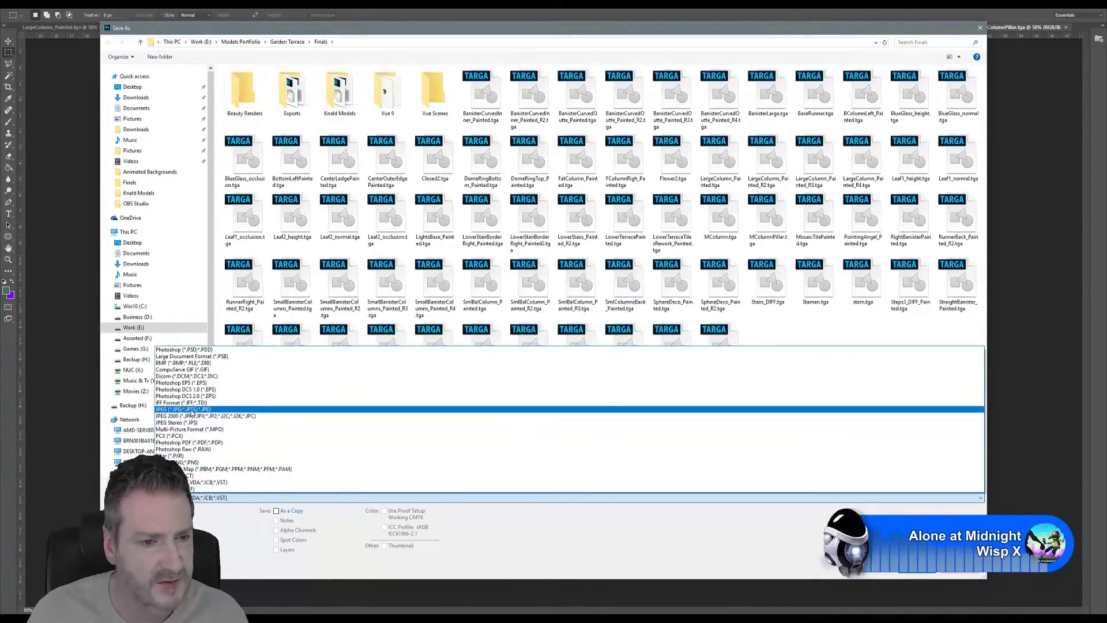
click(190, 409)
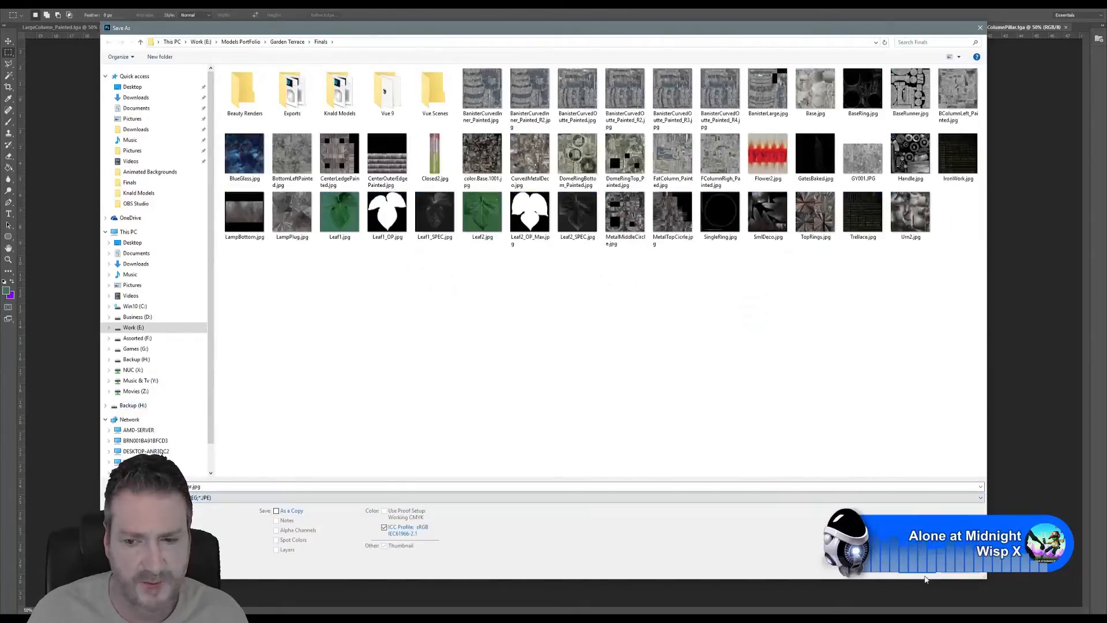
click(913, 573)
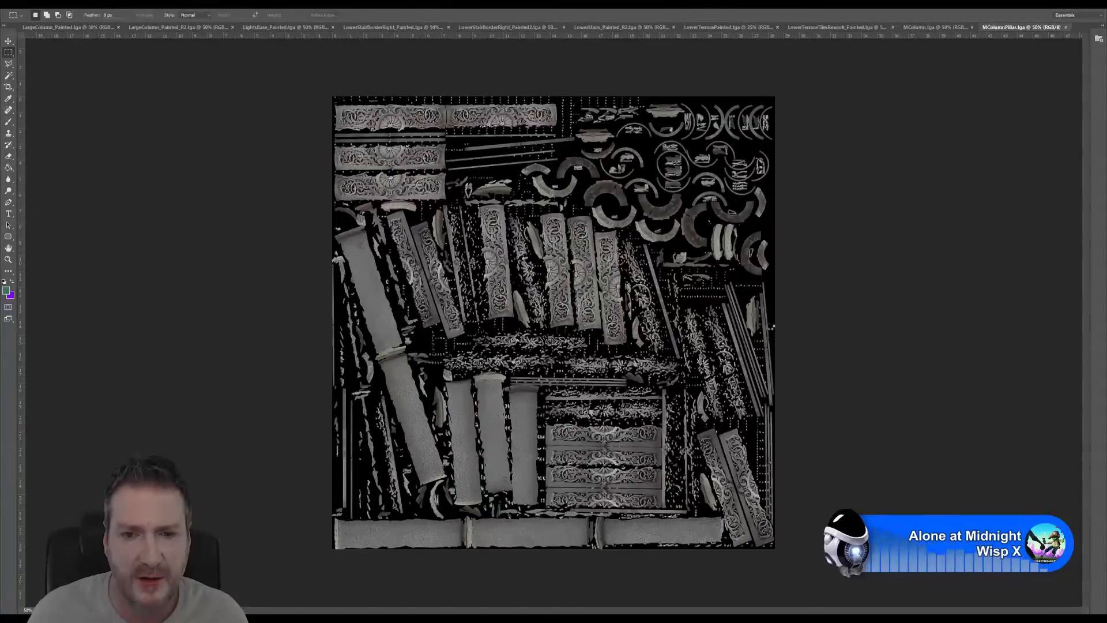
key(ctrl+s)
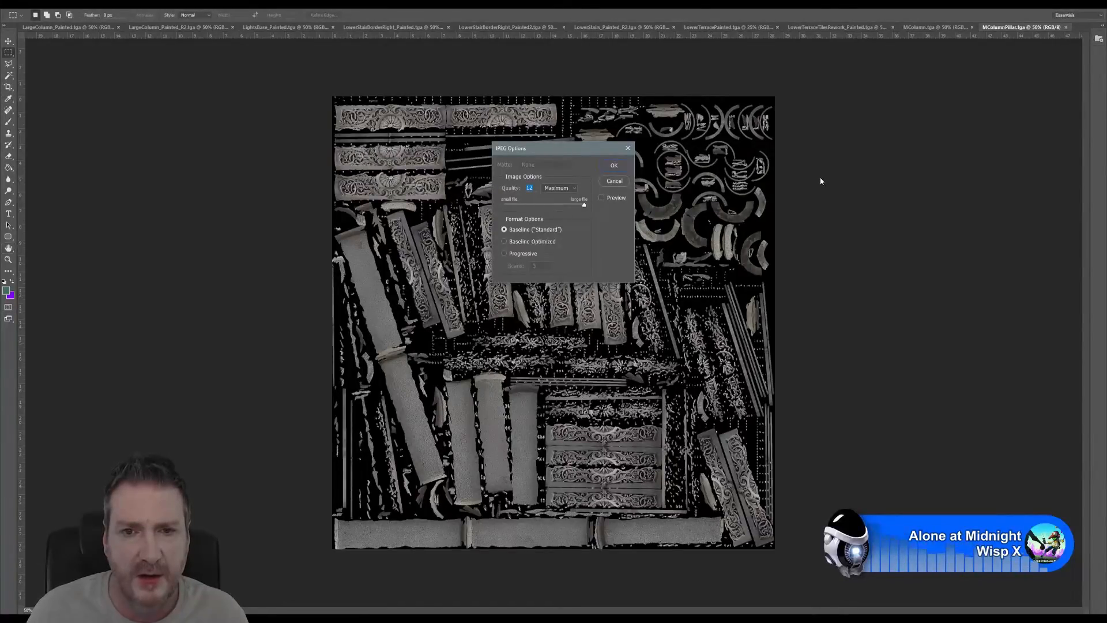
key(Return)
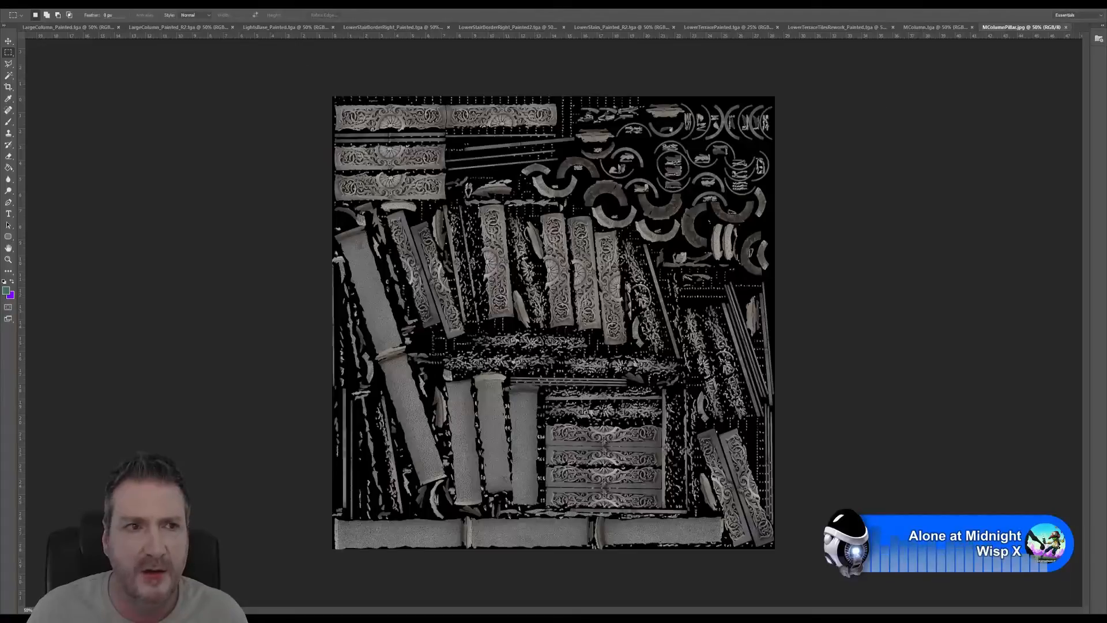
key(ctrl+w)
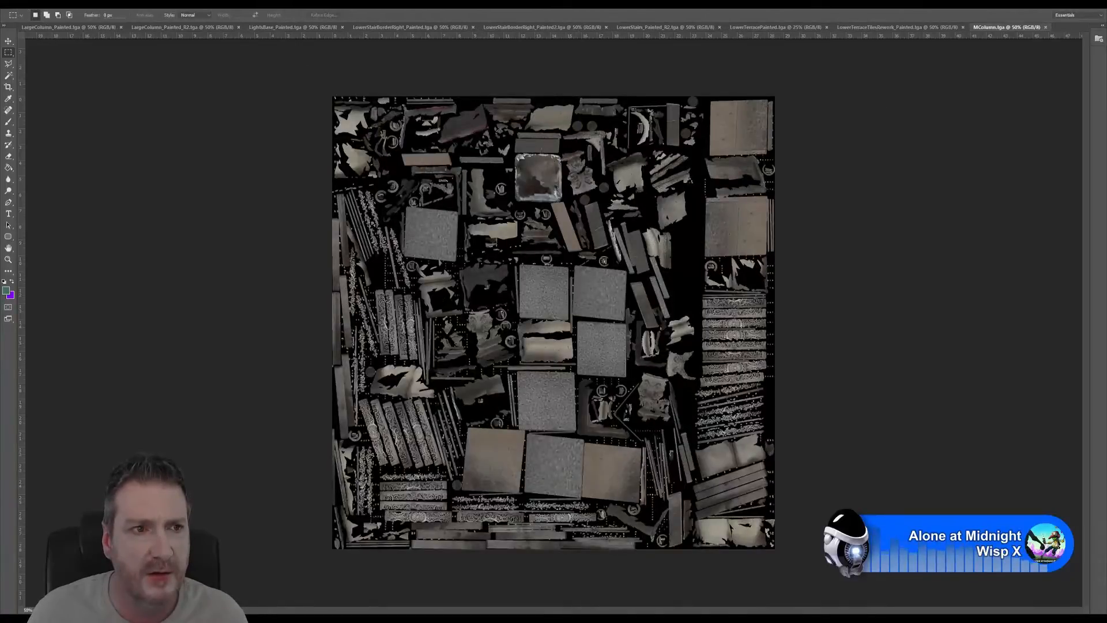
Save the MColumn texture as a JPEG in the Finals folder at Maximum quality 12 and close the document.
click(22, 5)
click(41, 100)
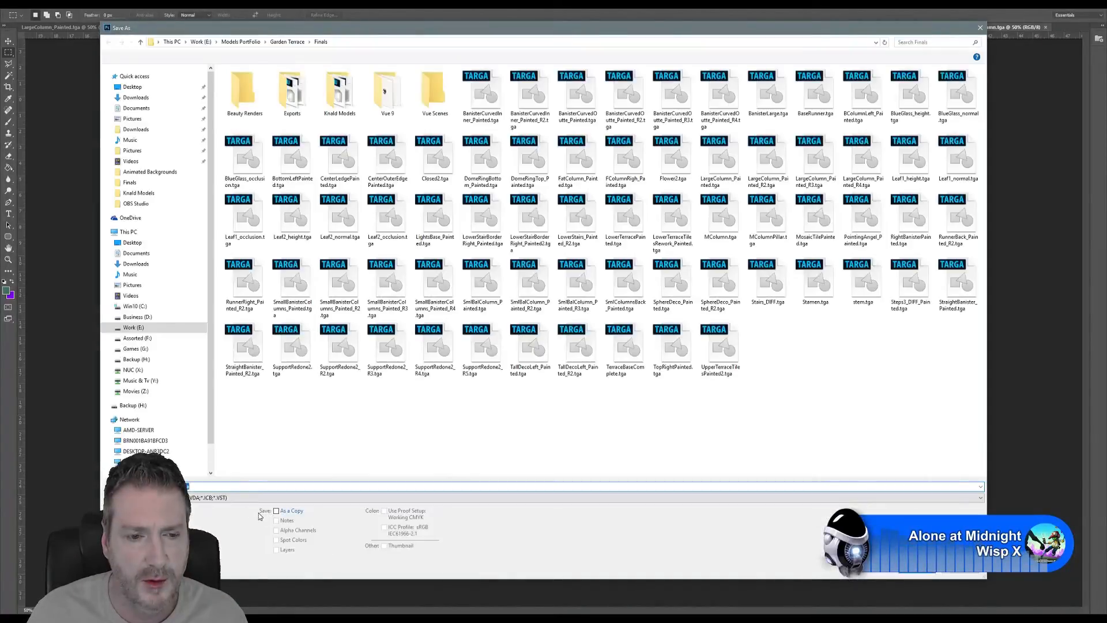
click(220, 497)
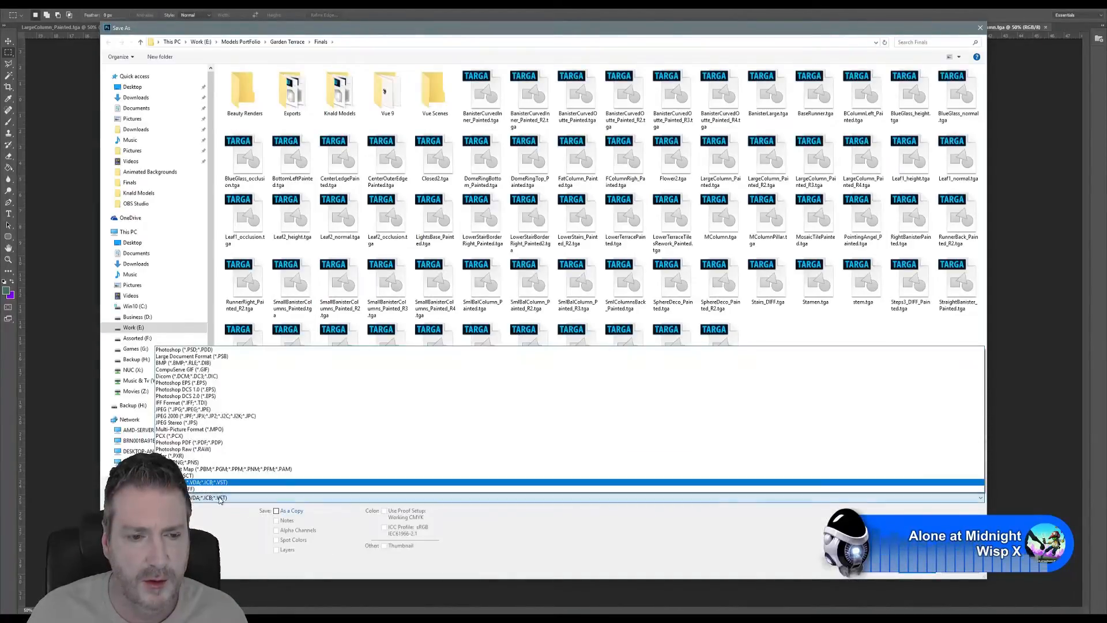
click(196, 409)
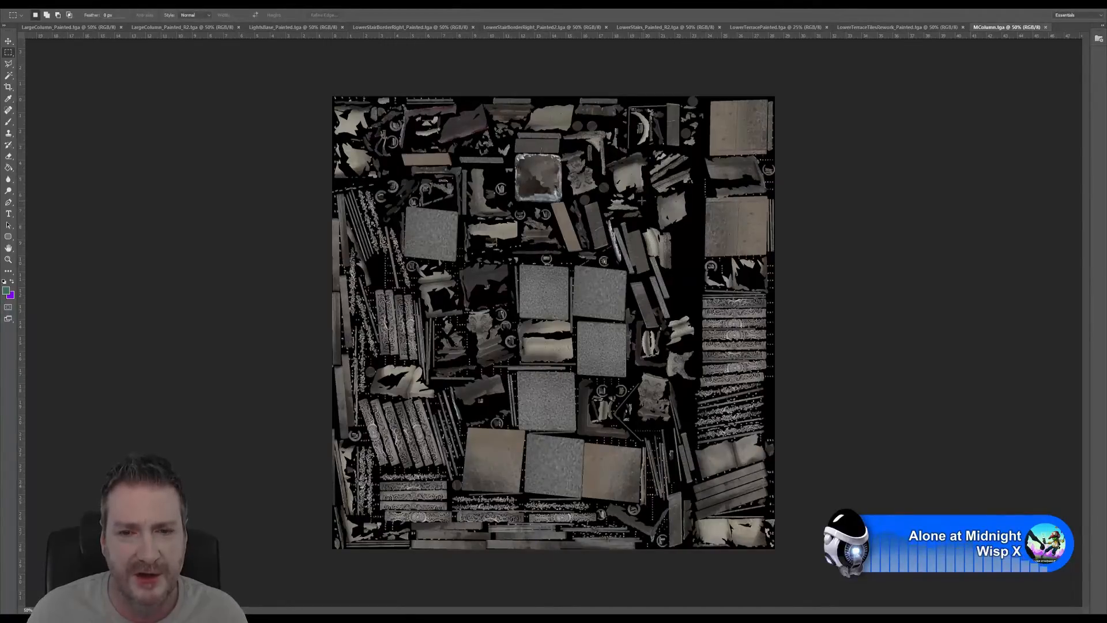
key(ctrl+s)
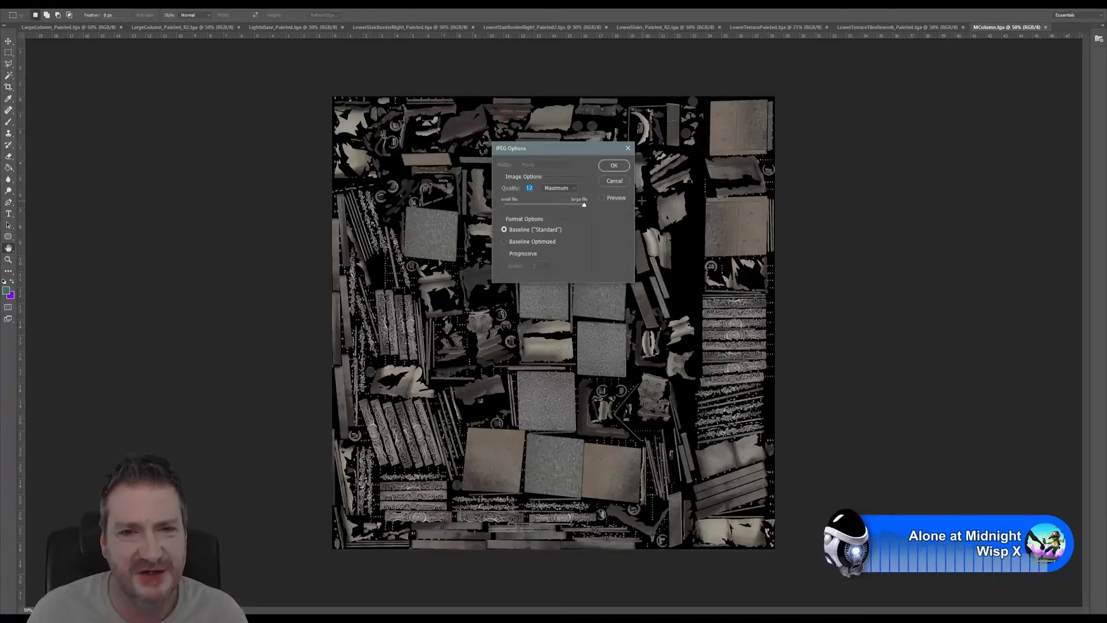
click(615, 165)
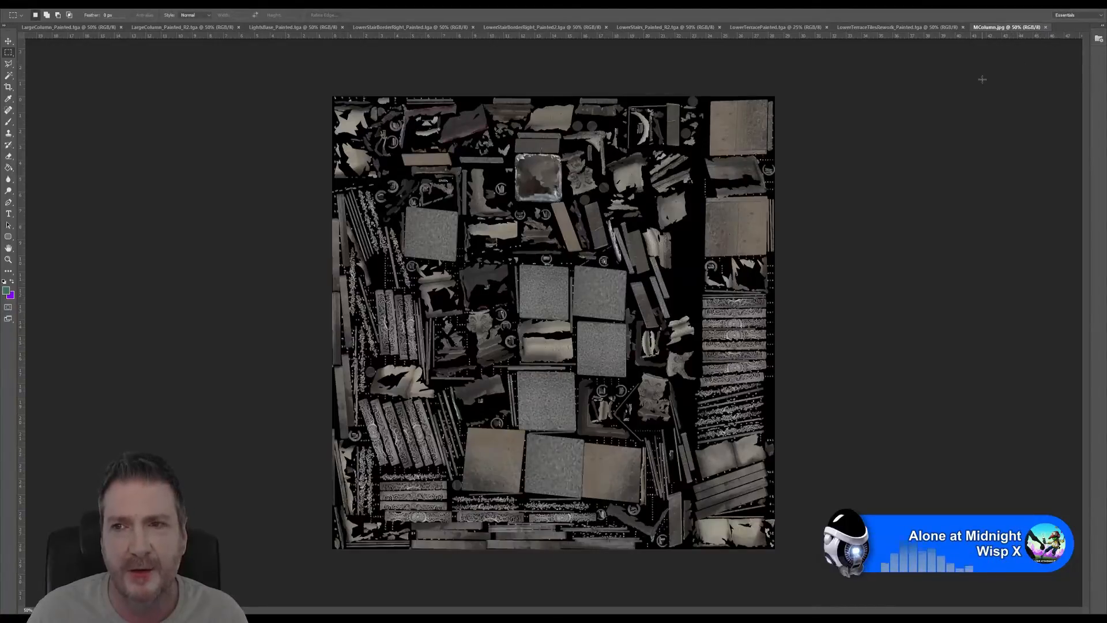
key(ctrl+w)
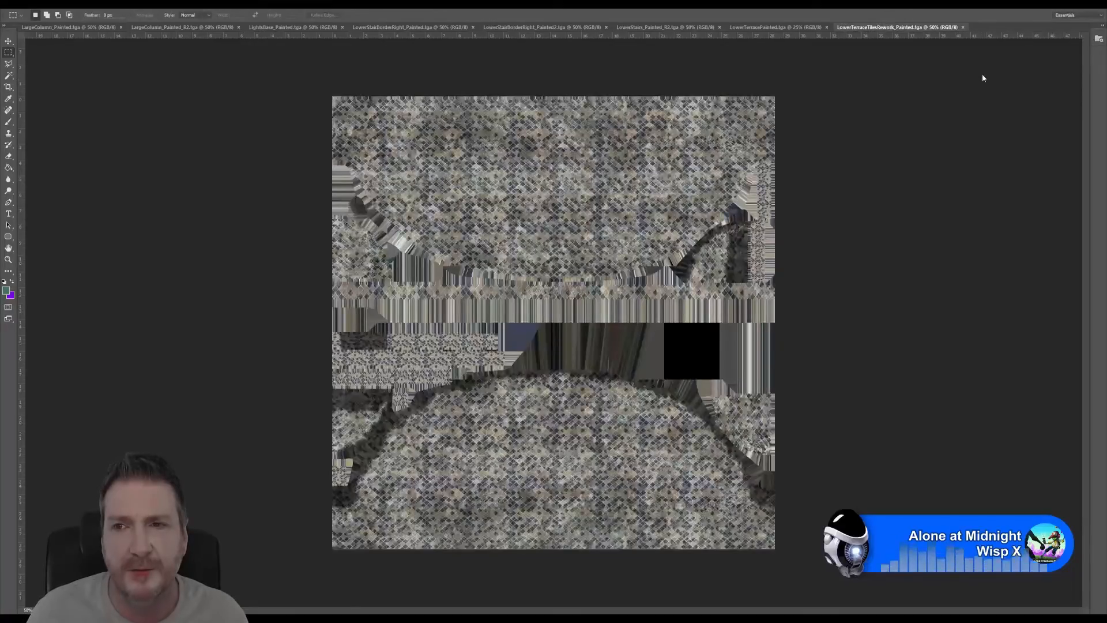
Save the LowerTerraceTilesRework_Painted texture as a JPEG in the Finals folder at Maximum quality 12 and close the document.
click(24, 4)
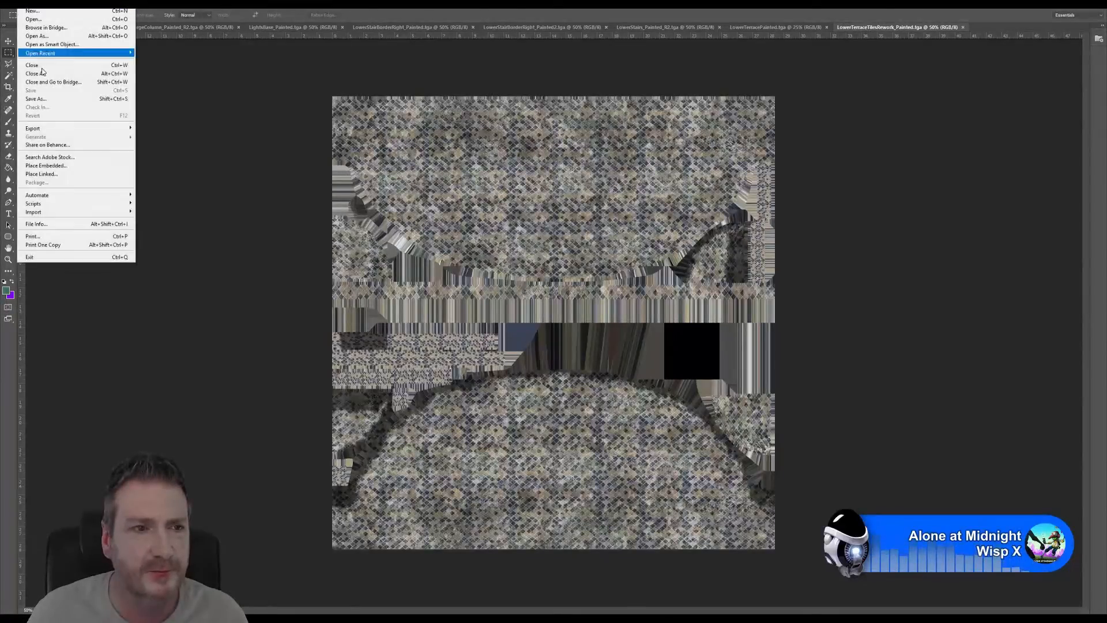
click(41, 102)
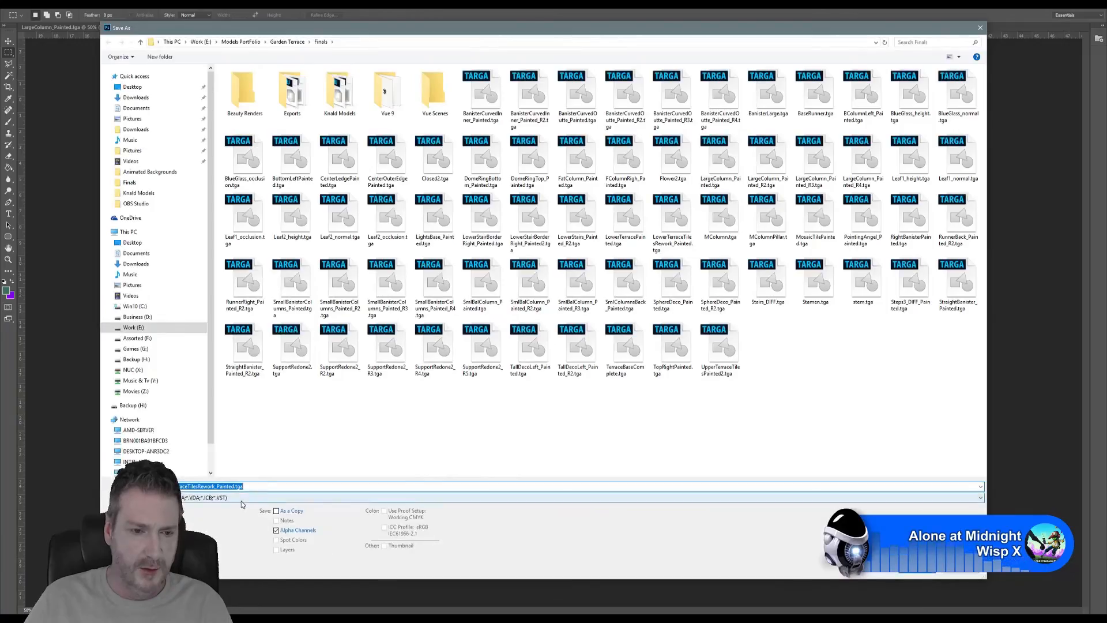
click(240, 500)
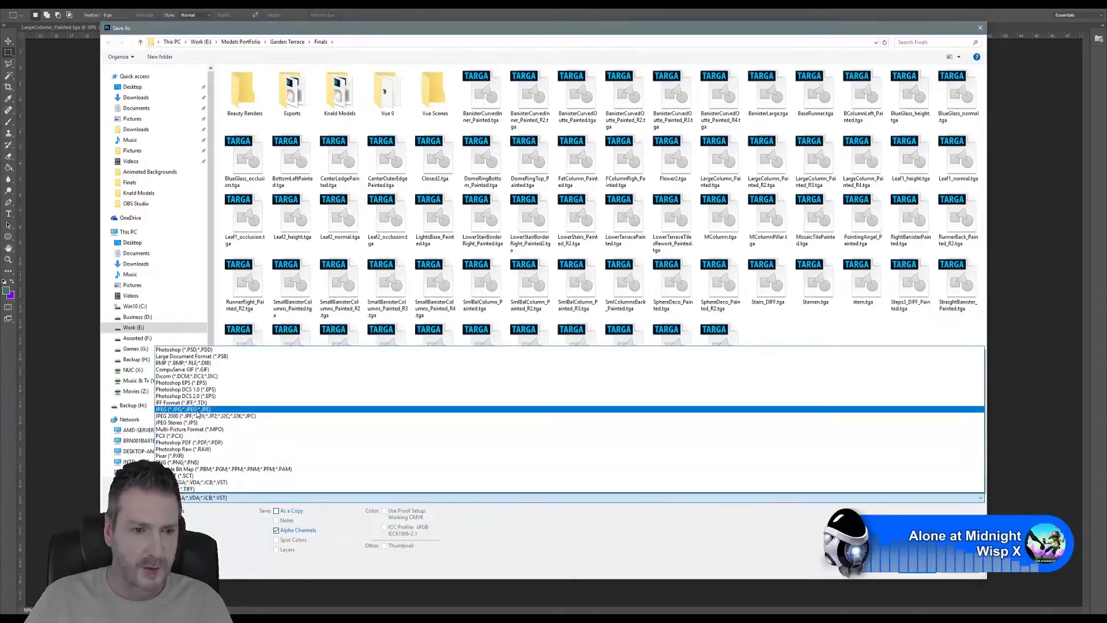
click(231, 409)
click(917, 568)
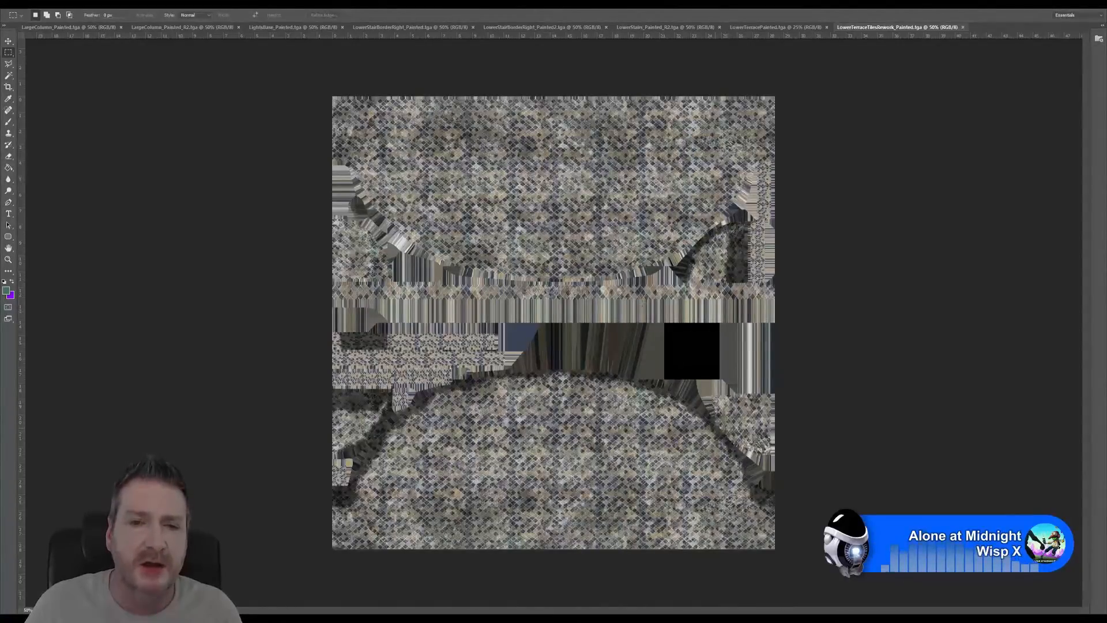
key(ctrl+s)
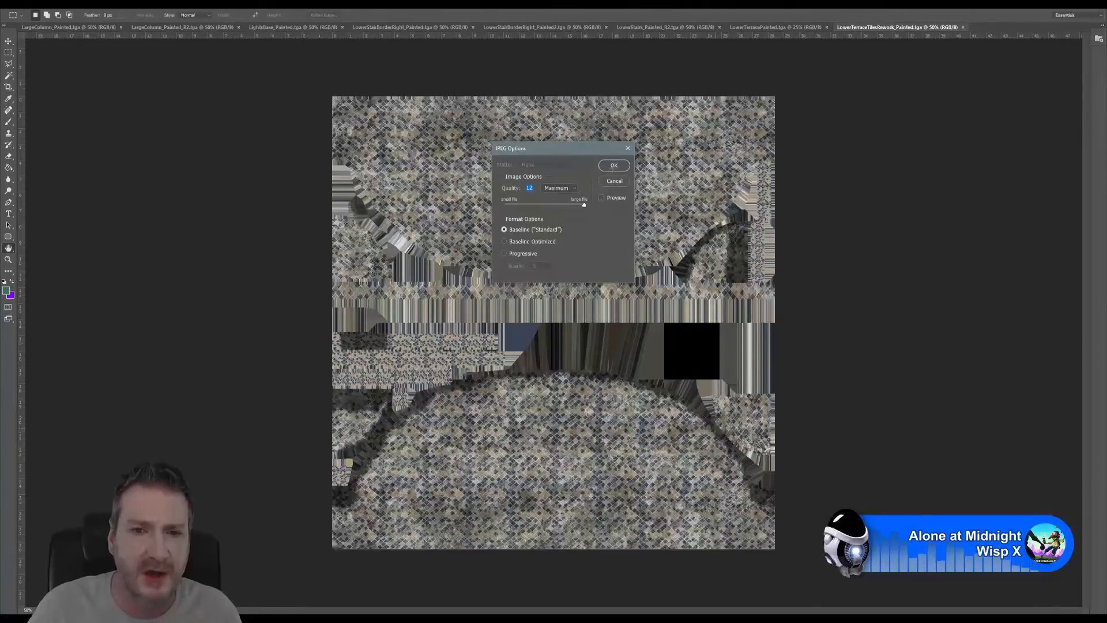
click(613, 167)
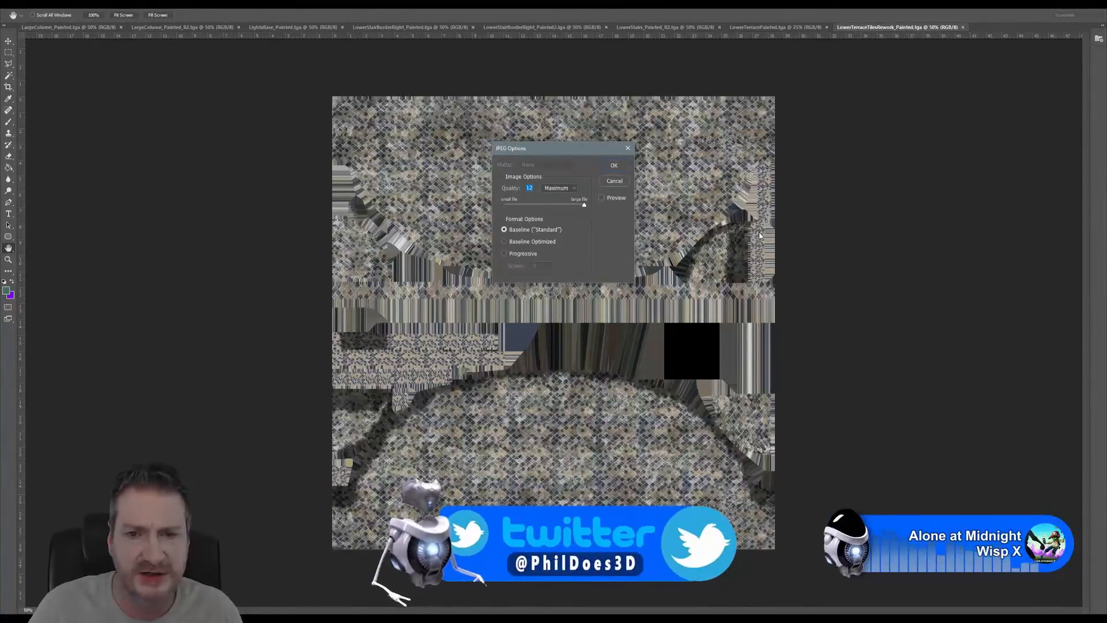
key(Return)
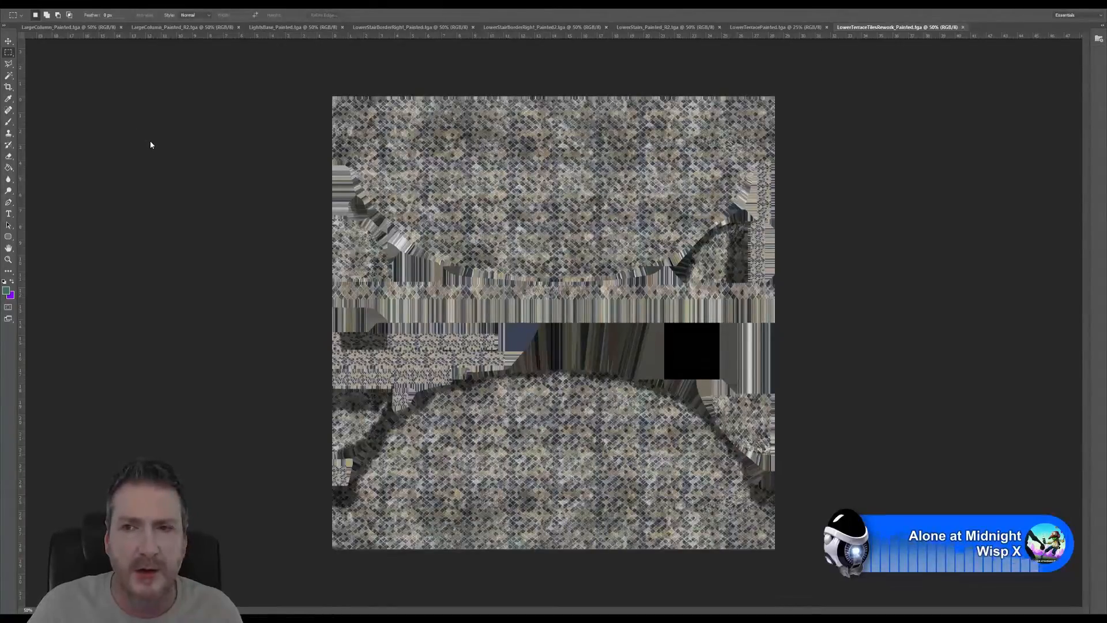
key(ctrl+w)
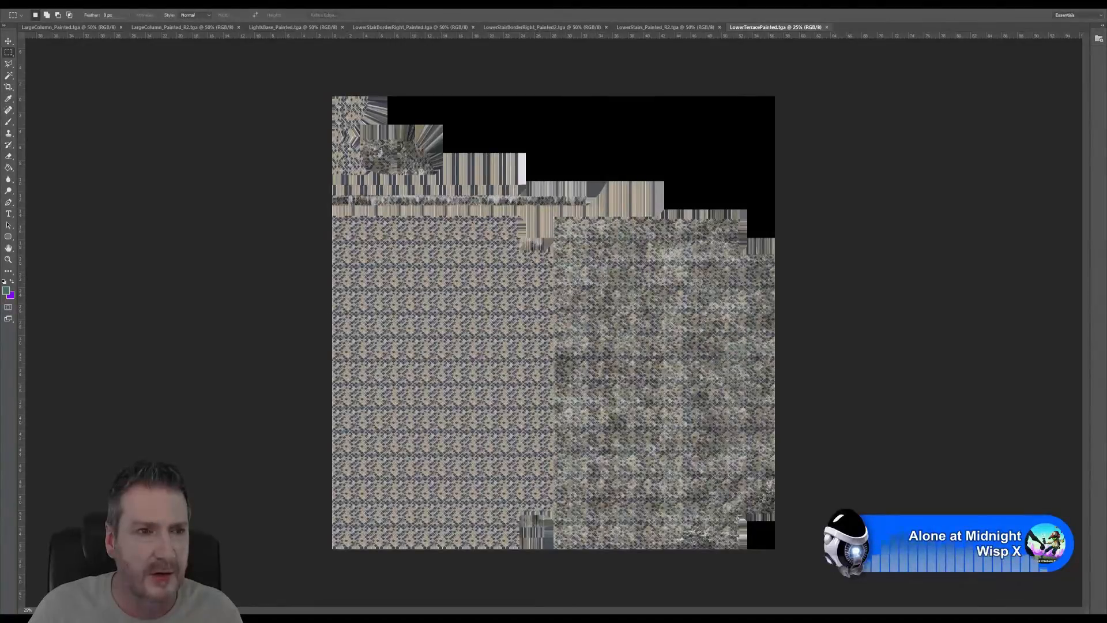
Save the LowerTerracePainted texture as a JPEG in the Finals folder at Maximum quality 12 and close the document.
click(24, 5)
click(37, 99)
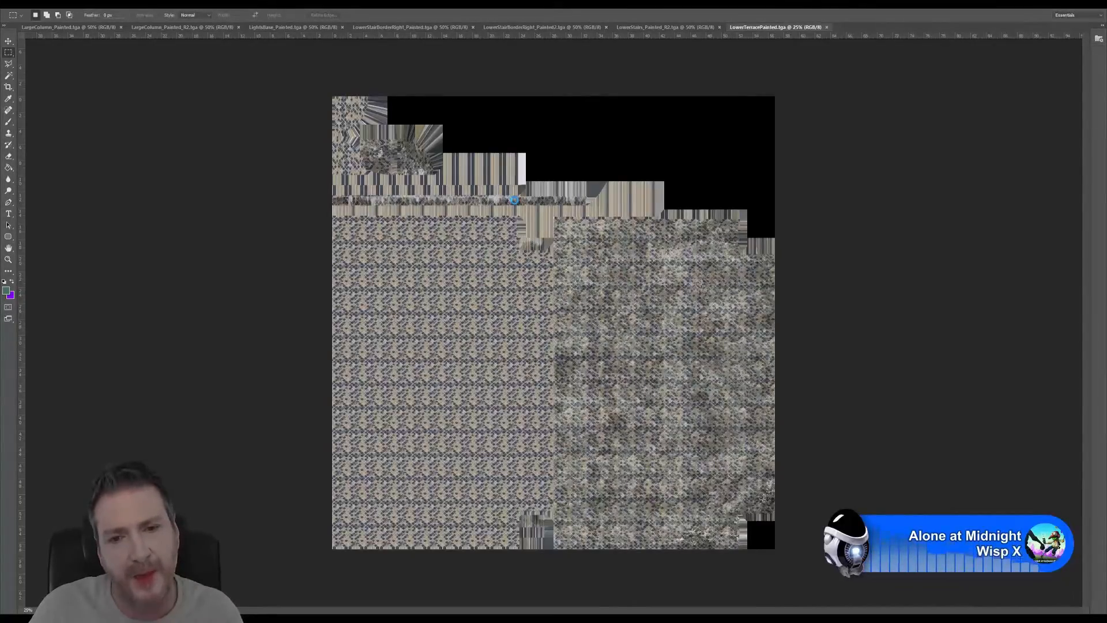
key(ctrl+shift+s)
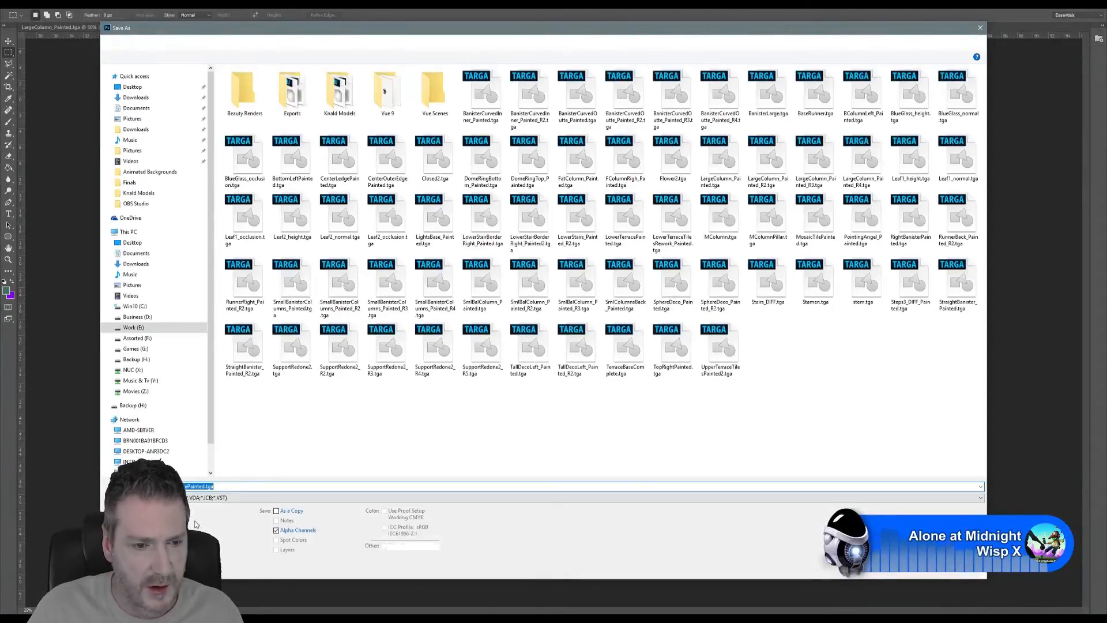
click(207, 499)
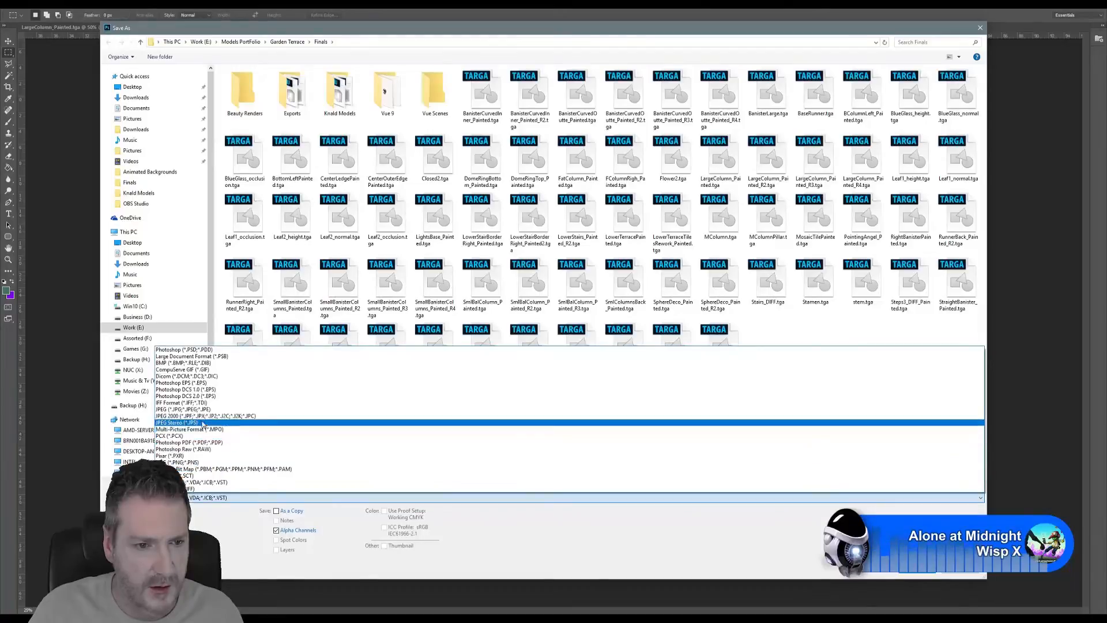
click(199, 409)
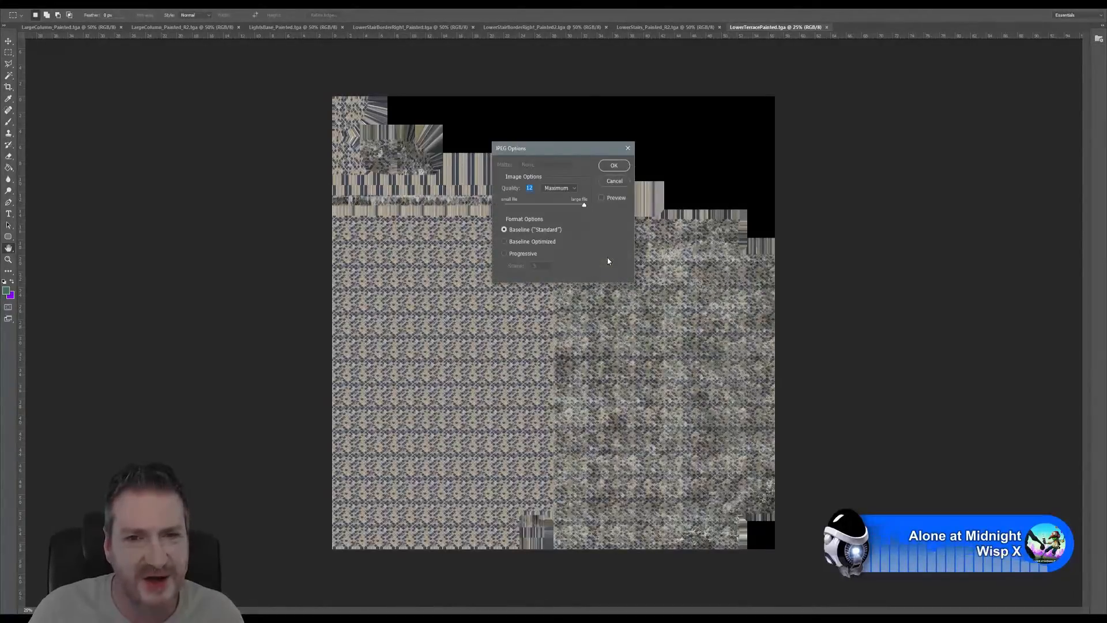
click(614, 166)
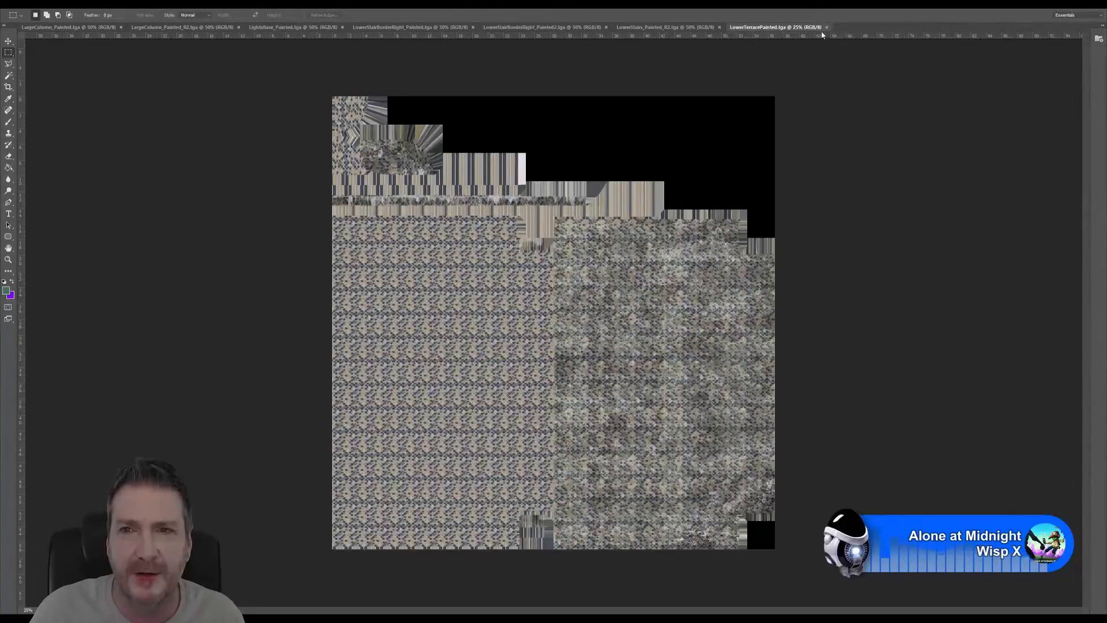
click(826, 28)
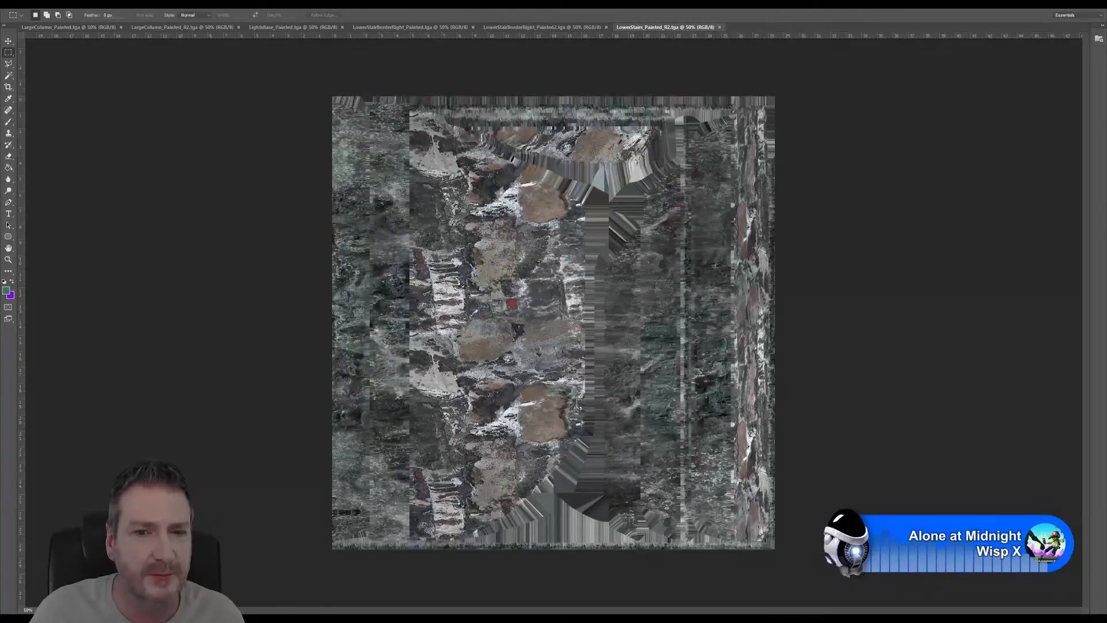
Save the LowerStairs_Painted_R2 texture as a JPEG in the Finals folder at Maximum quality 12 and close the document.
click(22, 4)
click(50, 99)
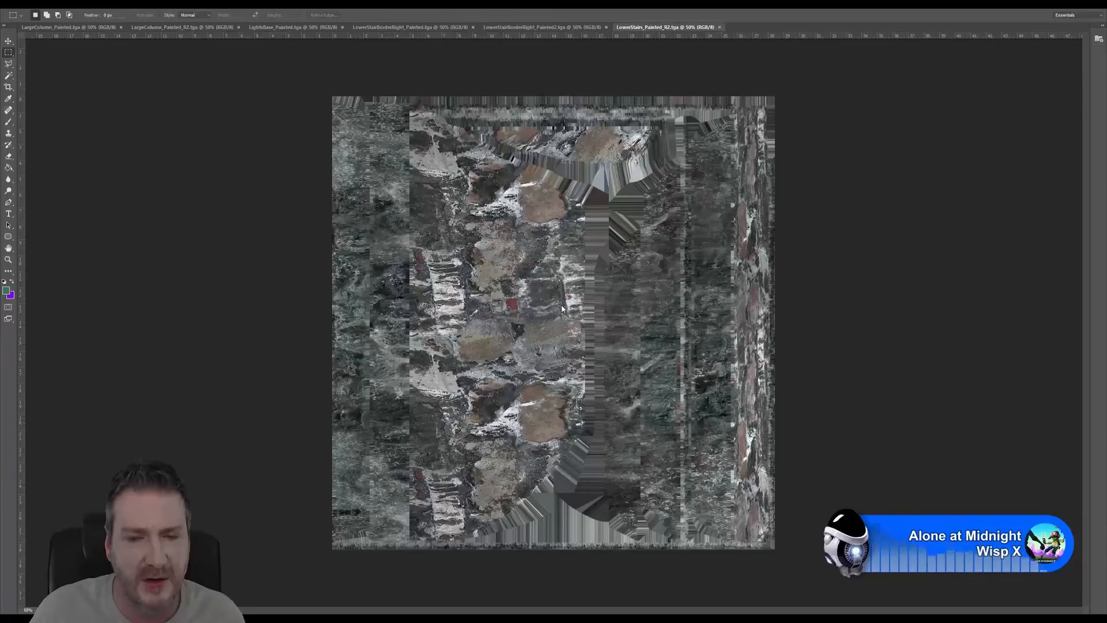
key(ctrl+shift+s)
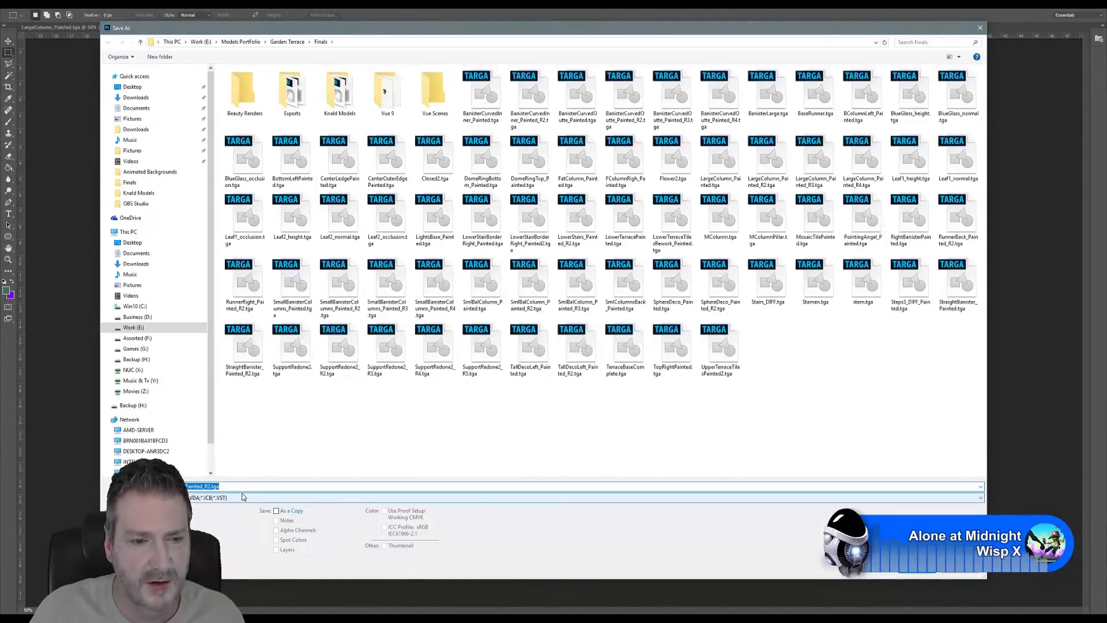
click(243, 497)
click(183, 411)
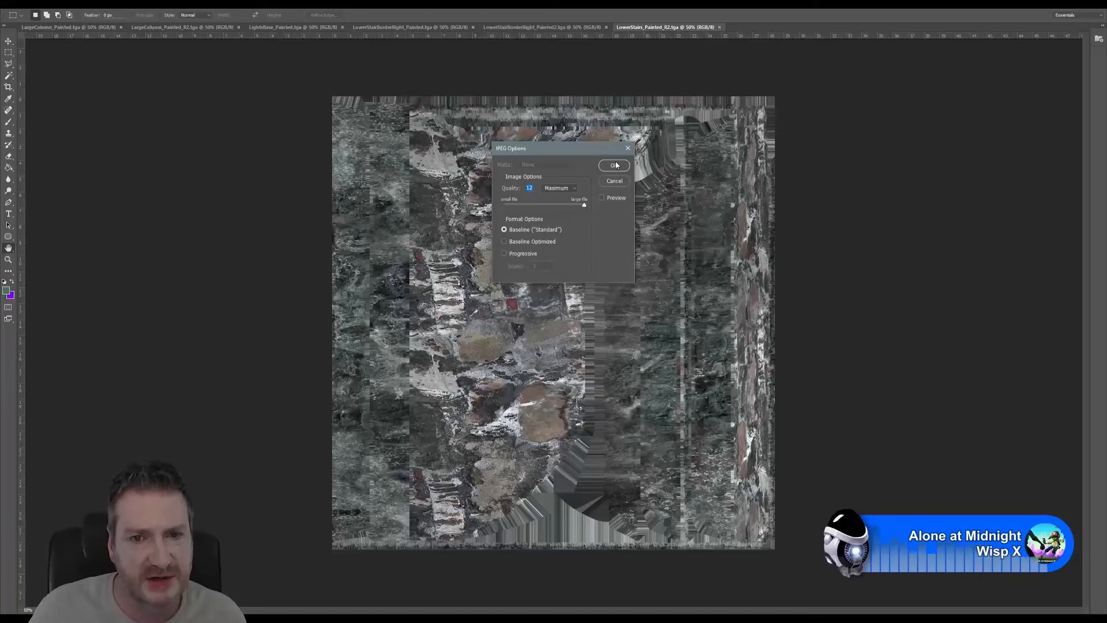
click(614, 168)
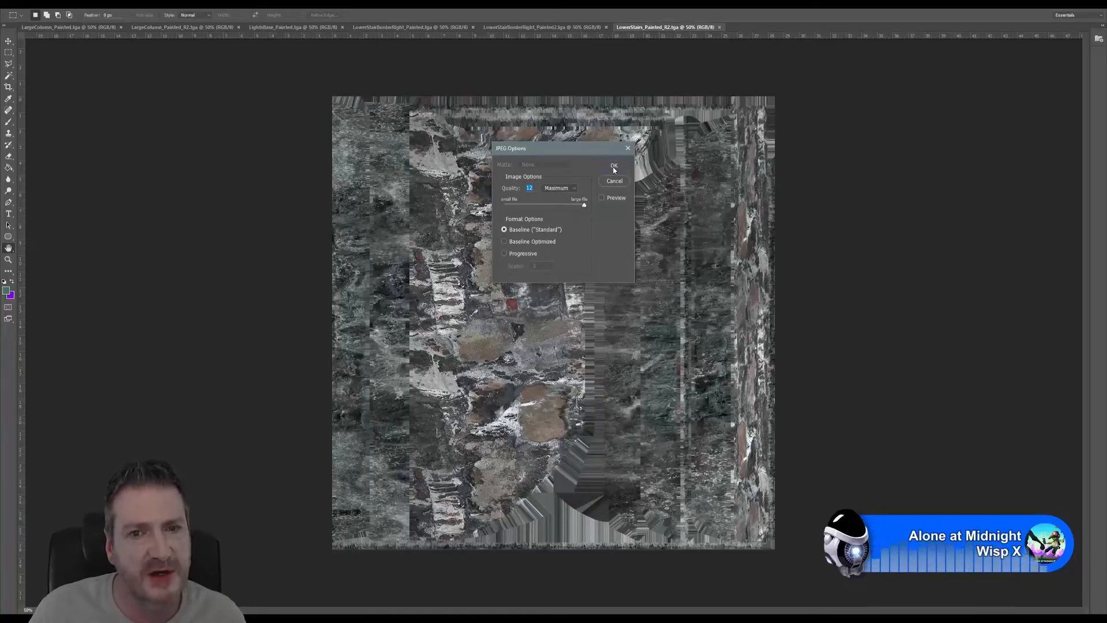
click(614, 167)
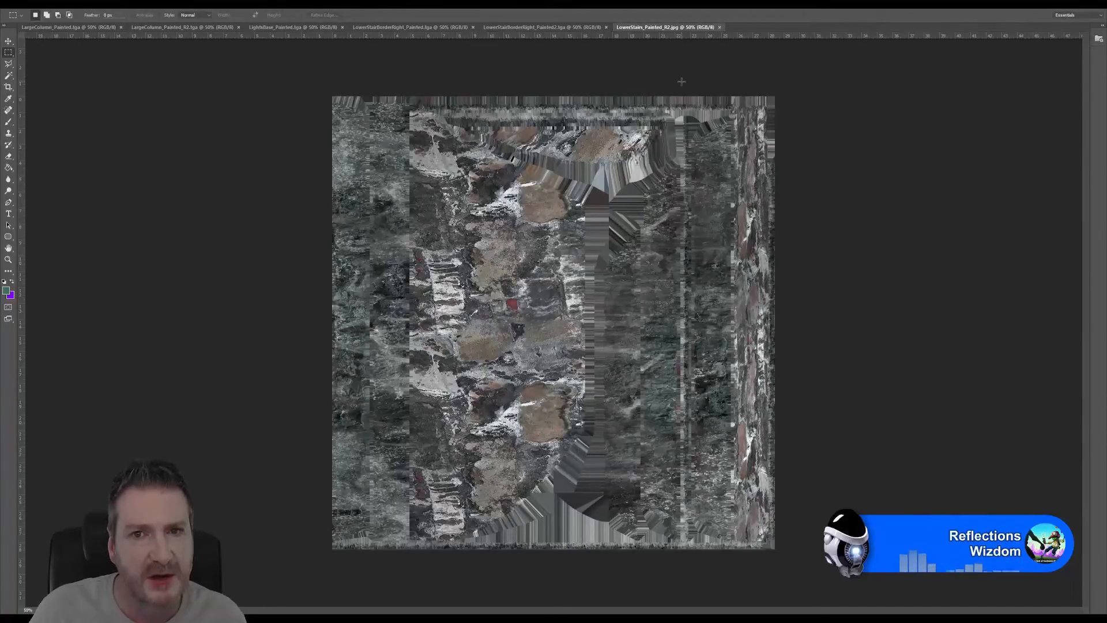
key(ctrl+w)
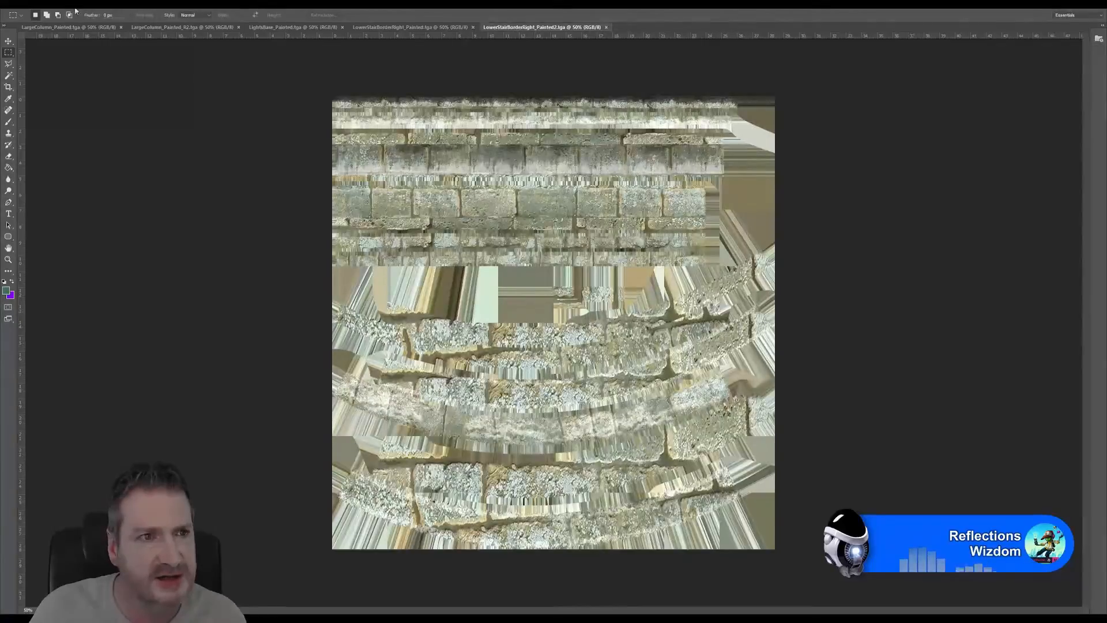
Save the LowerStairBorderRight_Painted2 texture as a JPEG in the Finals folder at Maximum quality 12 and close the document.
click(24, 4)
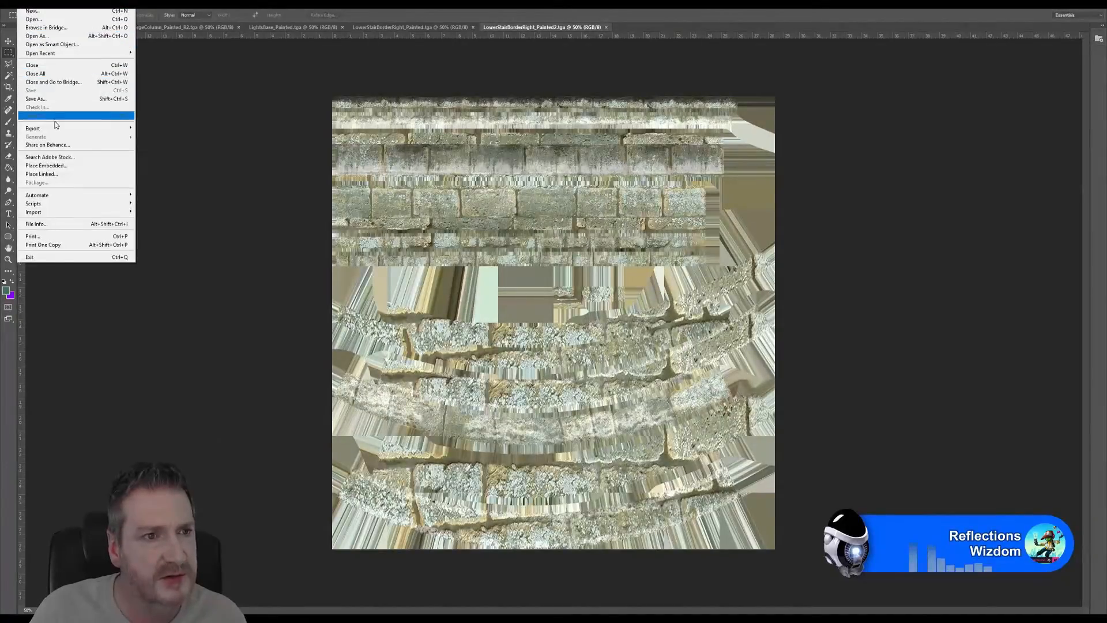
click(57, 99)
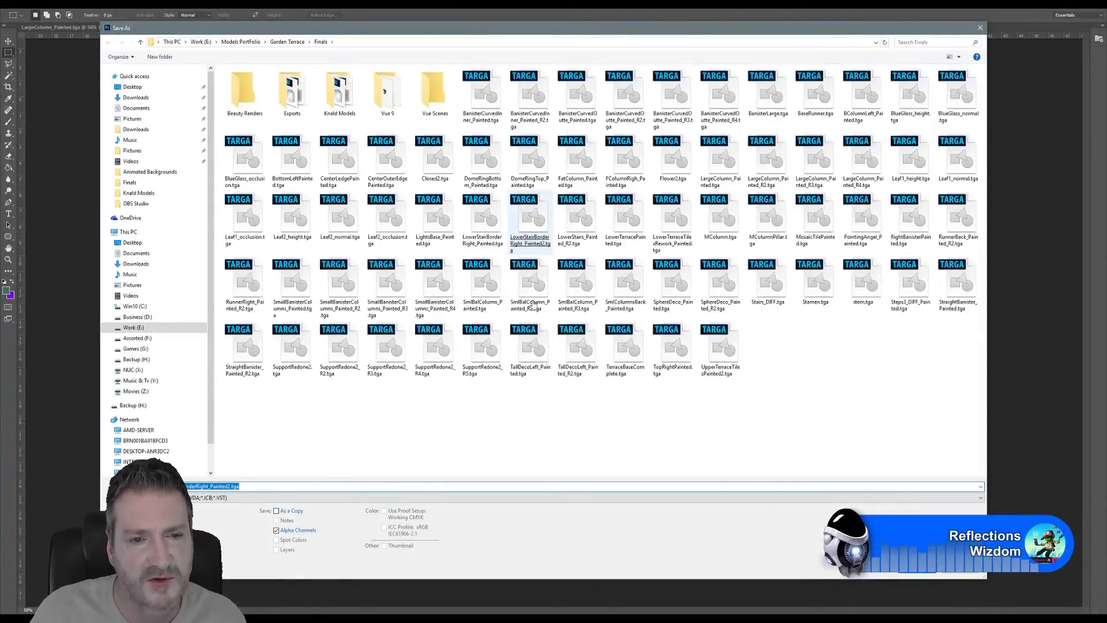
click(230, 501)
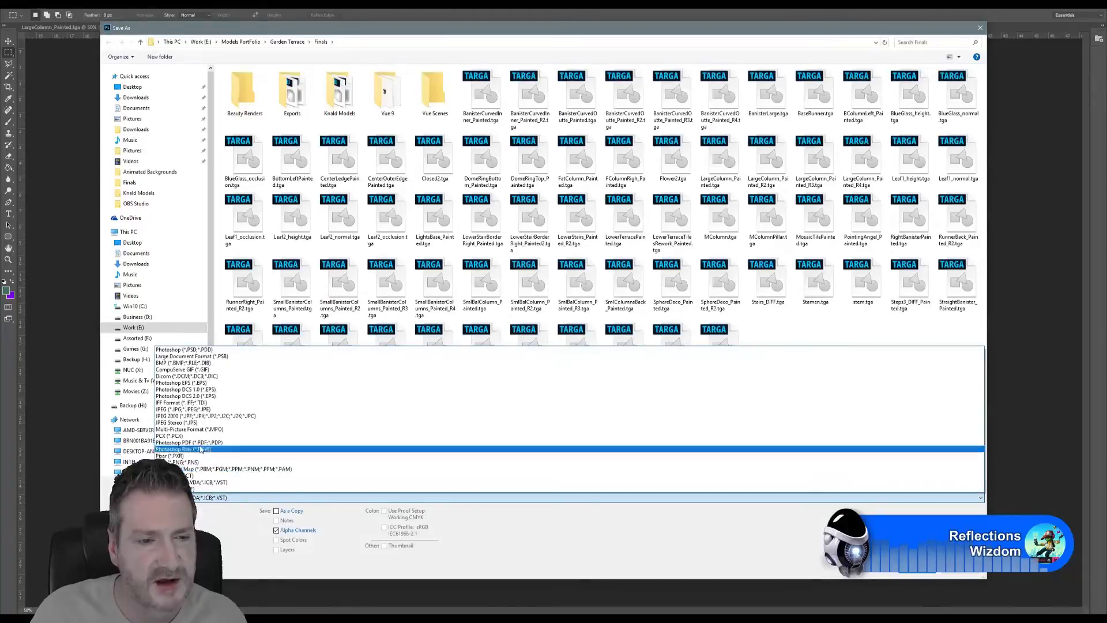
click(206, 408)
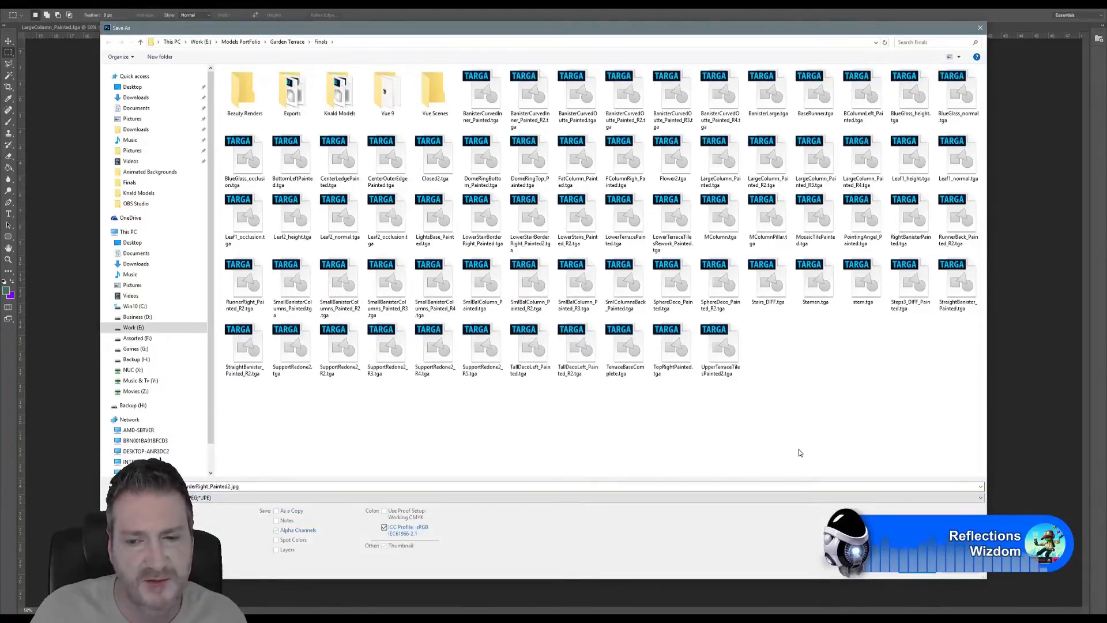
click(916, 571)
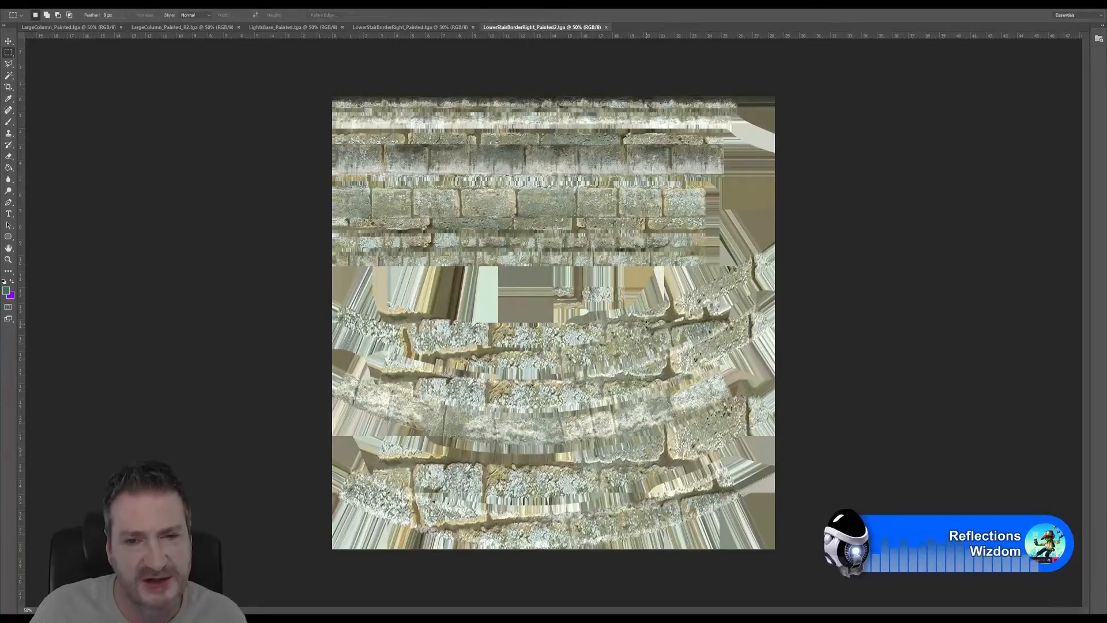
key(ctrl+s)
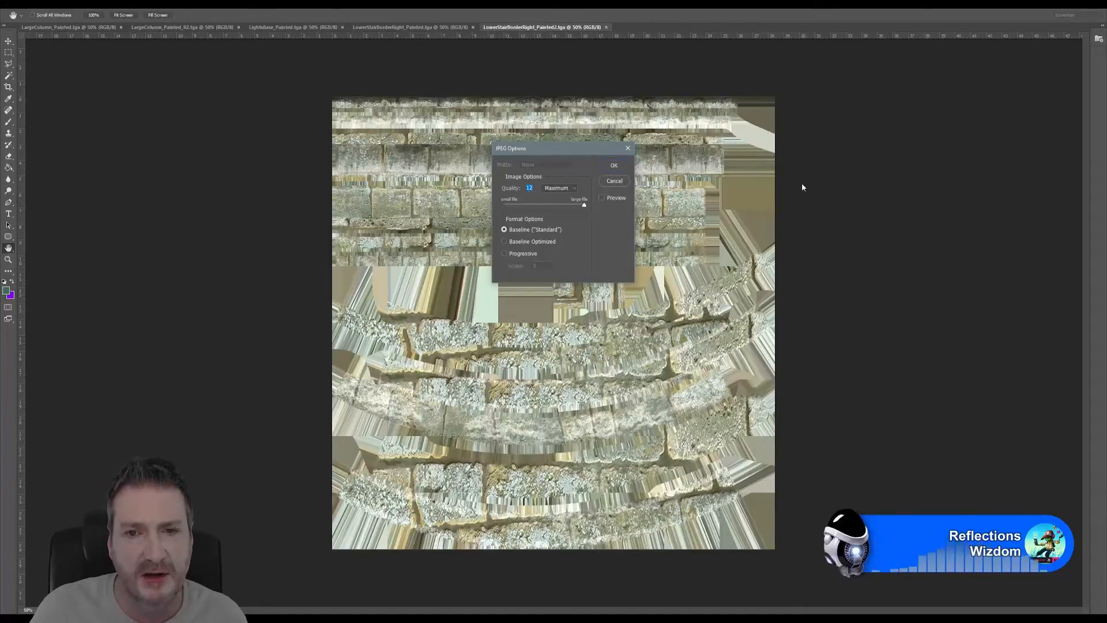
key(Return)
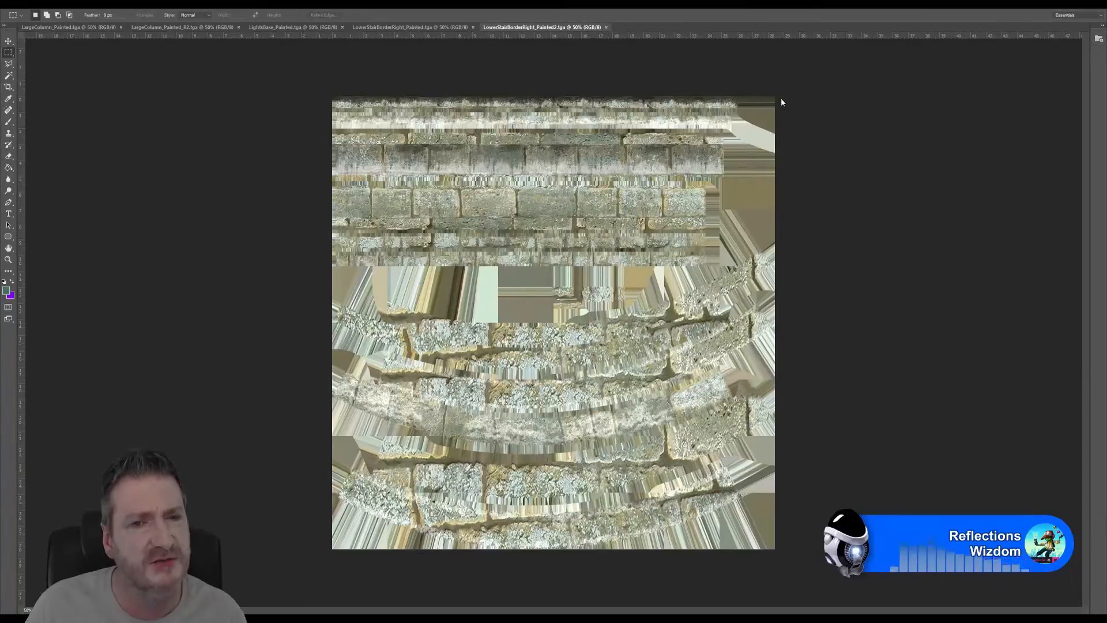
key(ctrl+w)
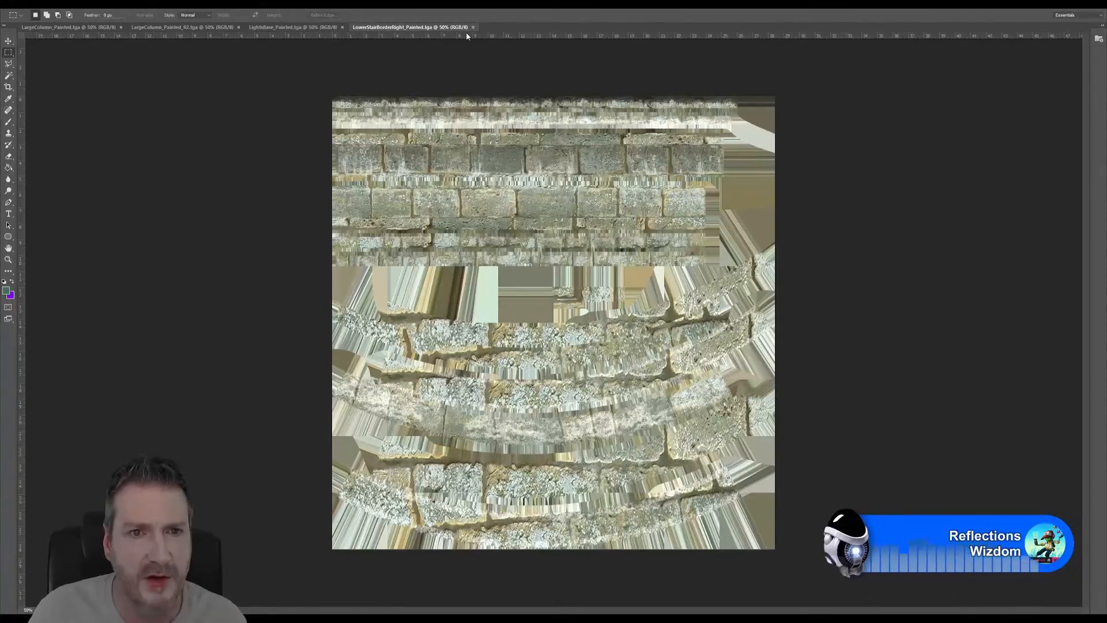
Save the LowerStairBorderRight_Painted texture as a JPEG in the Finals folder at Maximum quality 12 and close the document.
click(22, 3)
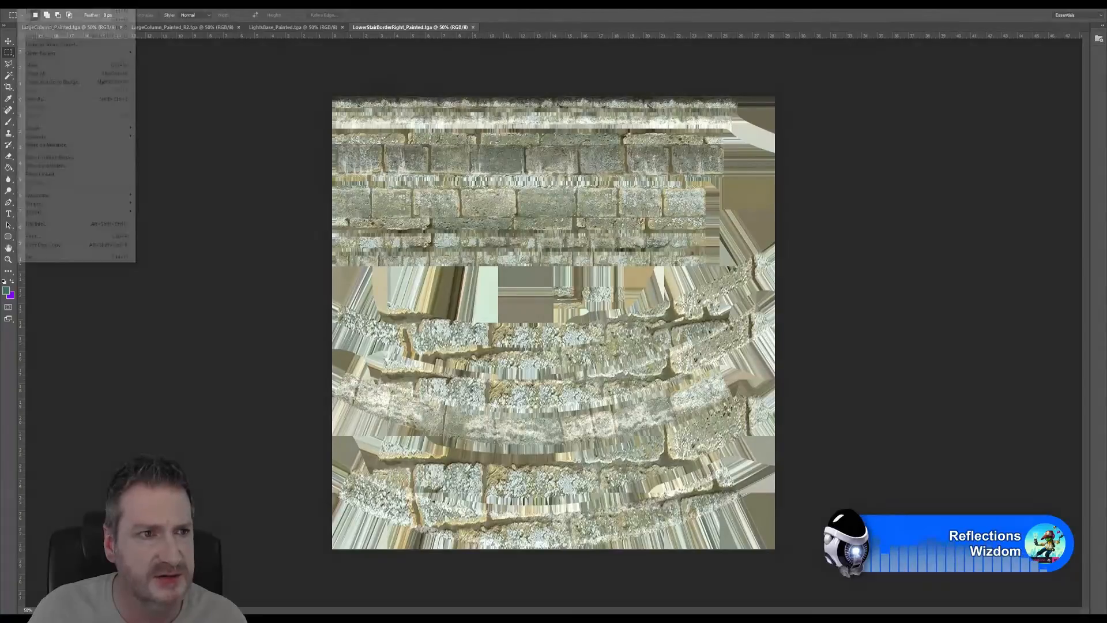
click(50, 99)
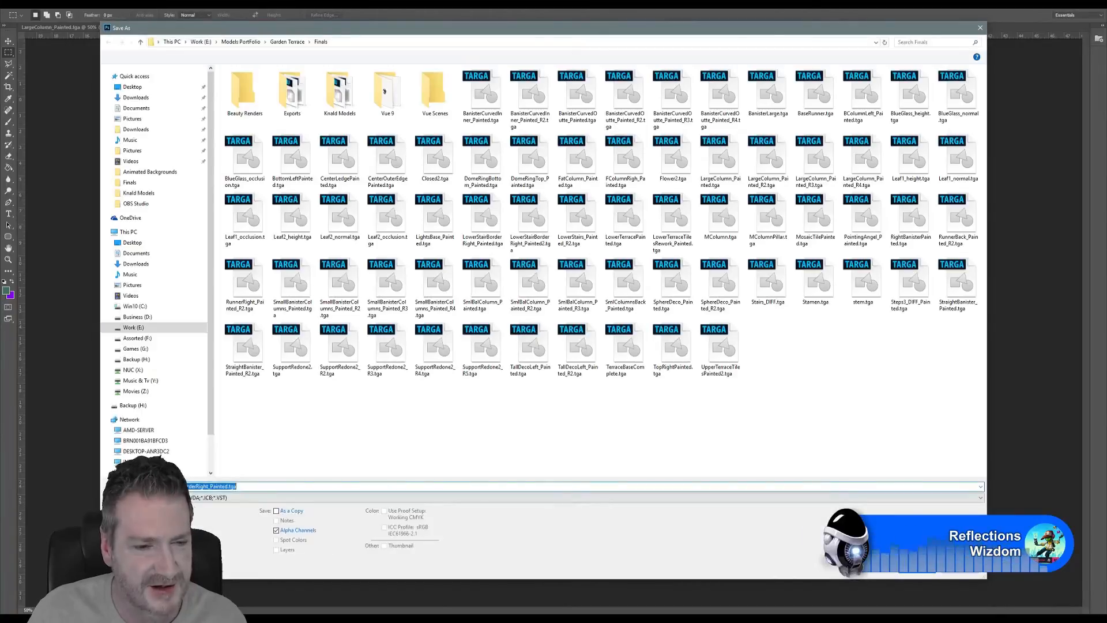
click(248, 497)
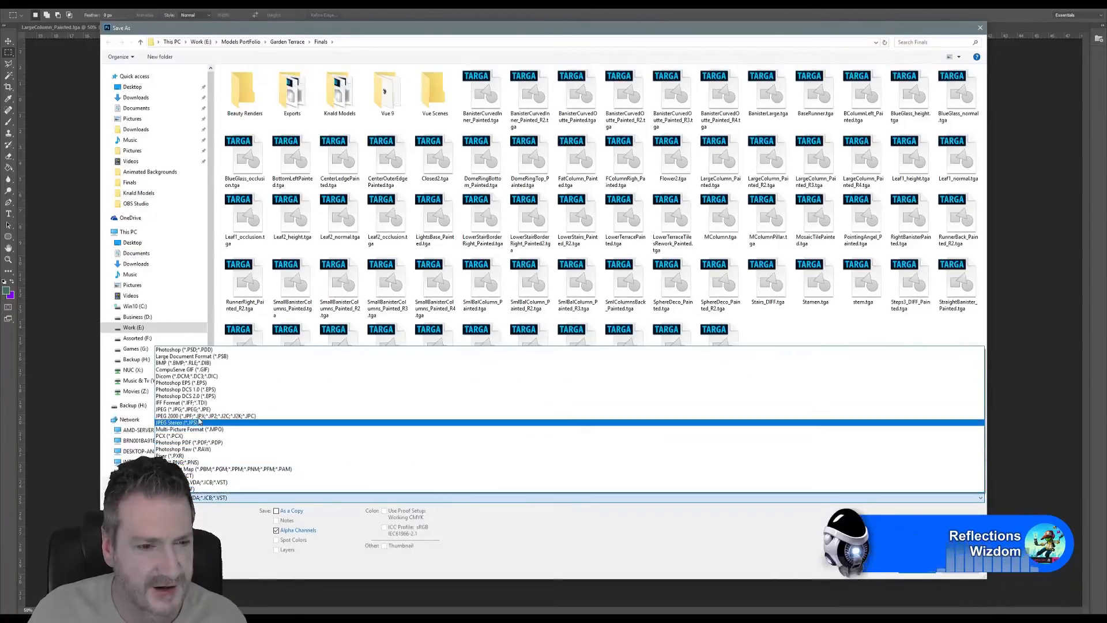
click(196, 409)
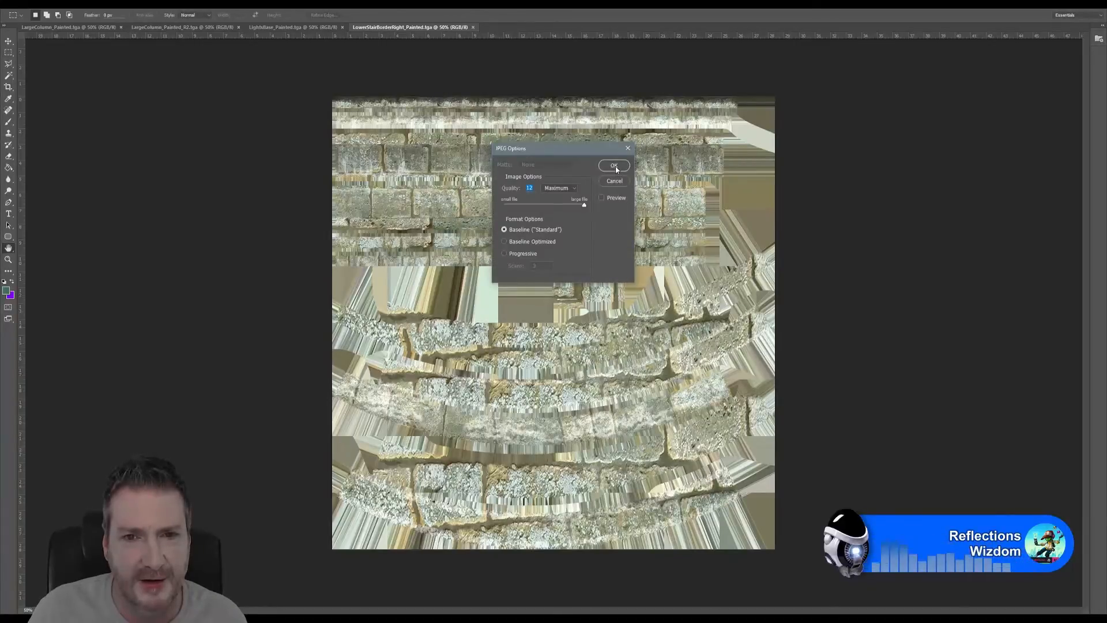
click(617, 167)
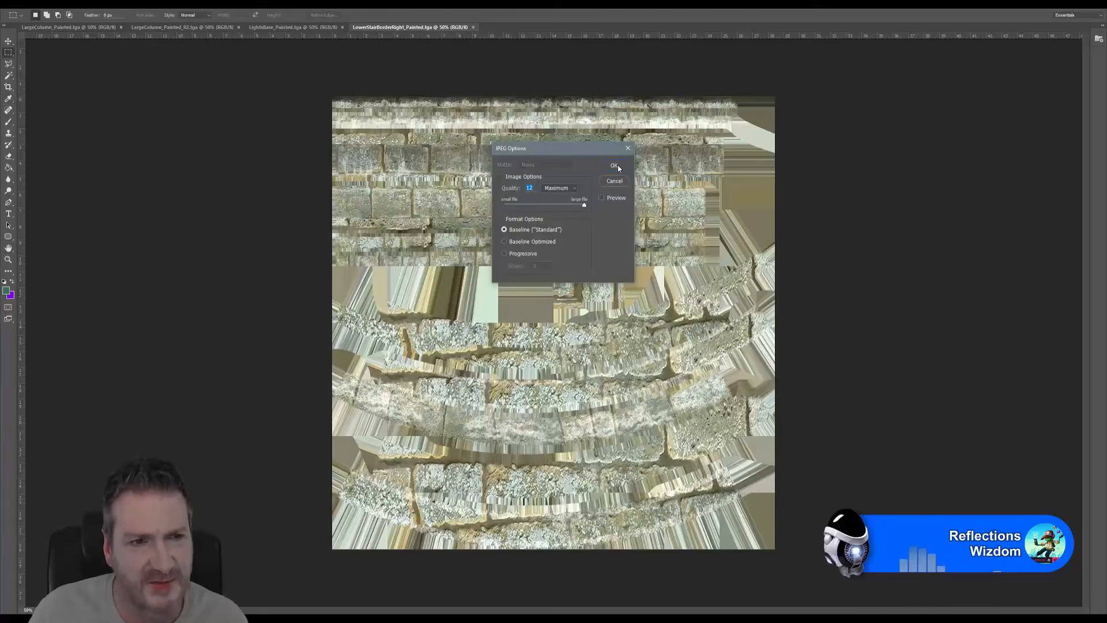
click(617, 166)
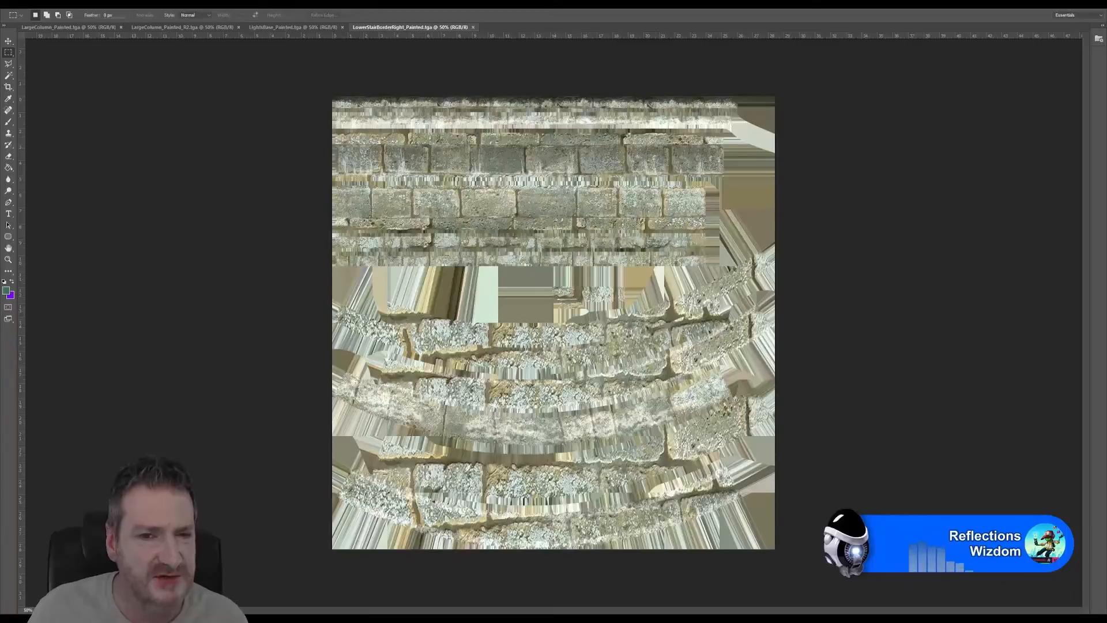
click(472, 27)
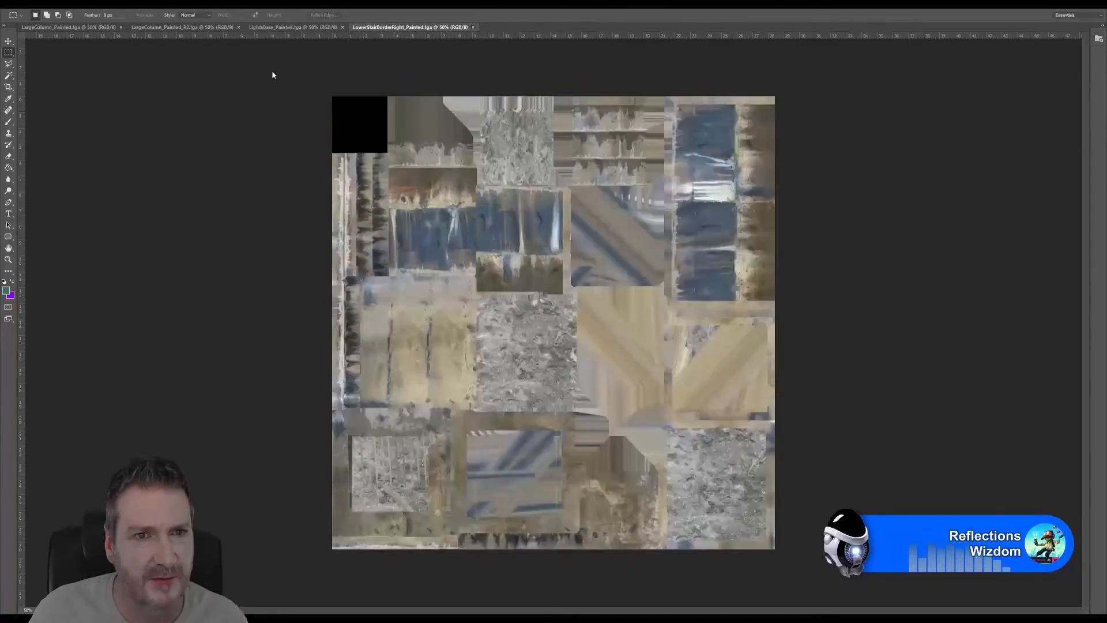
Save the LightsBase_Painted texture as a JPEG in the Finals folder at Maximum quality 12 and close the document.
click(23, 4)
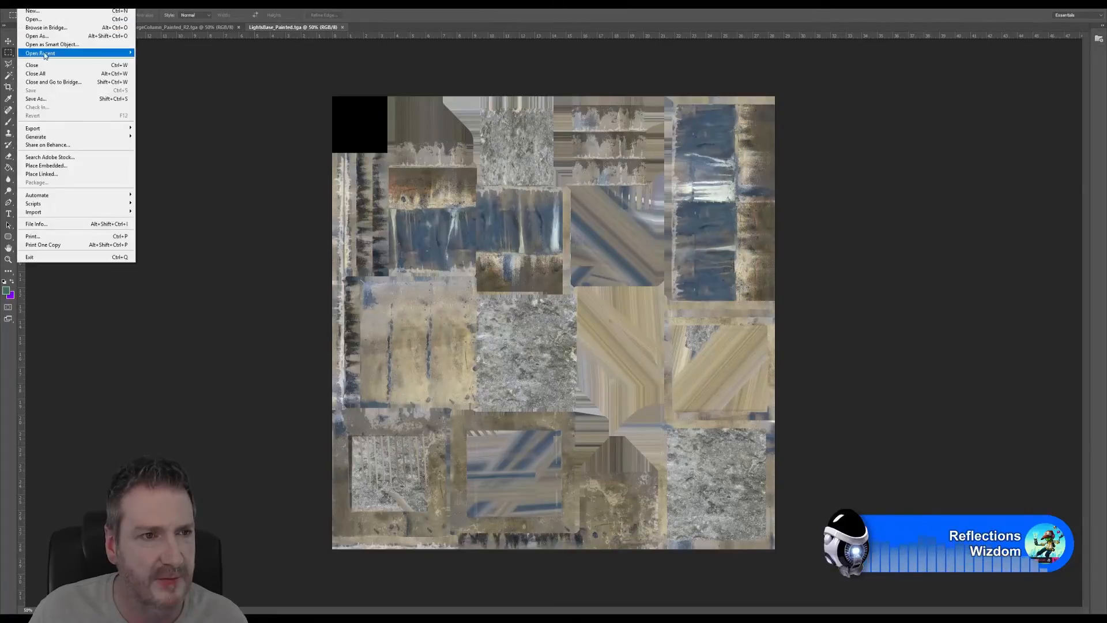
click(43, 99)
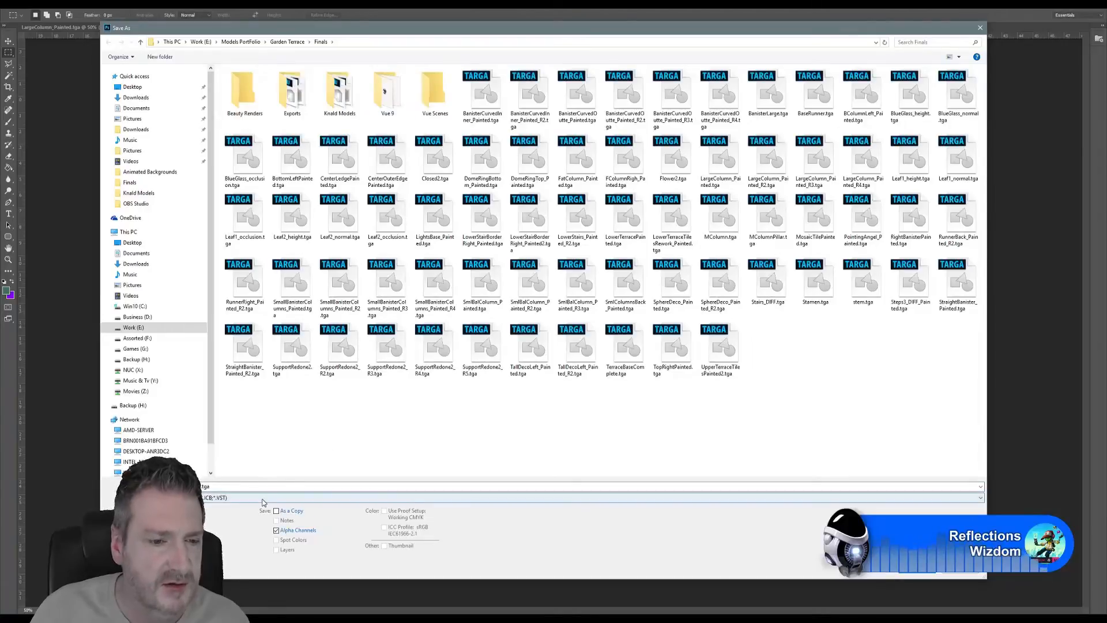
click(230, 497)
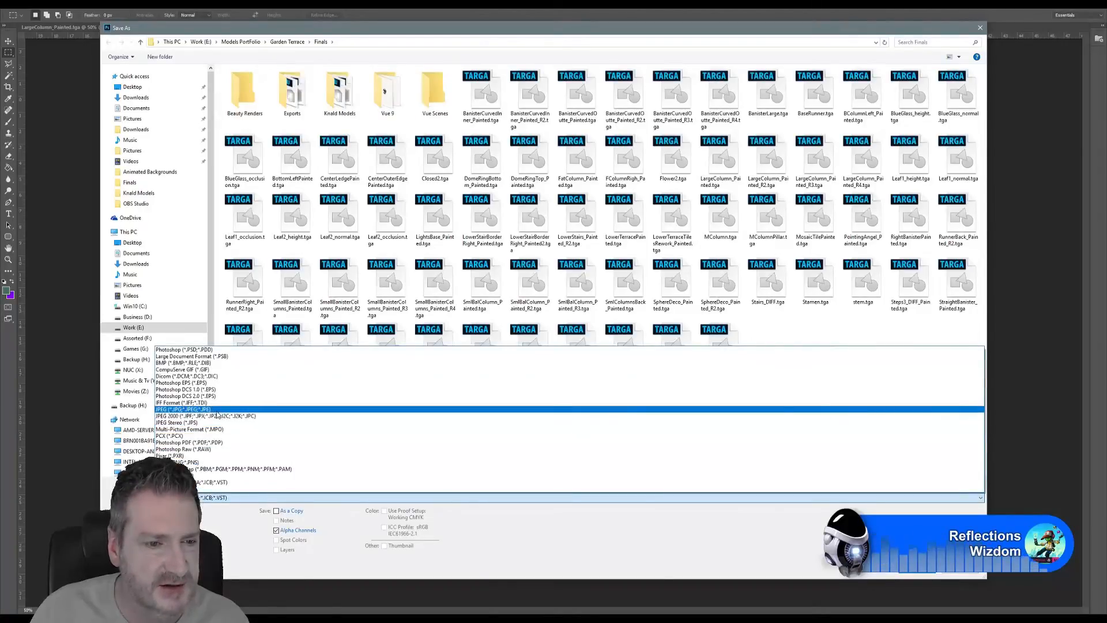
click(216, 409)
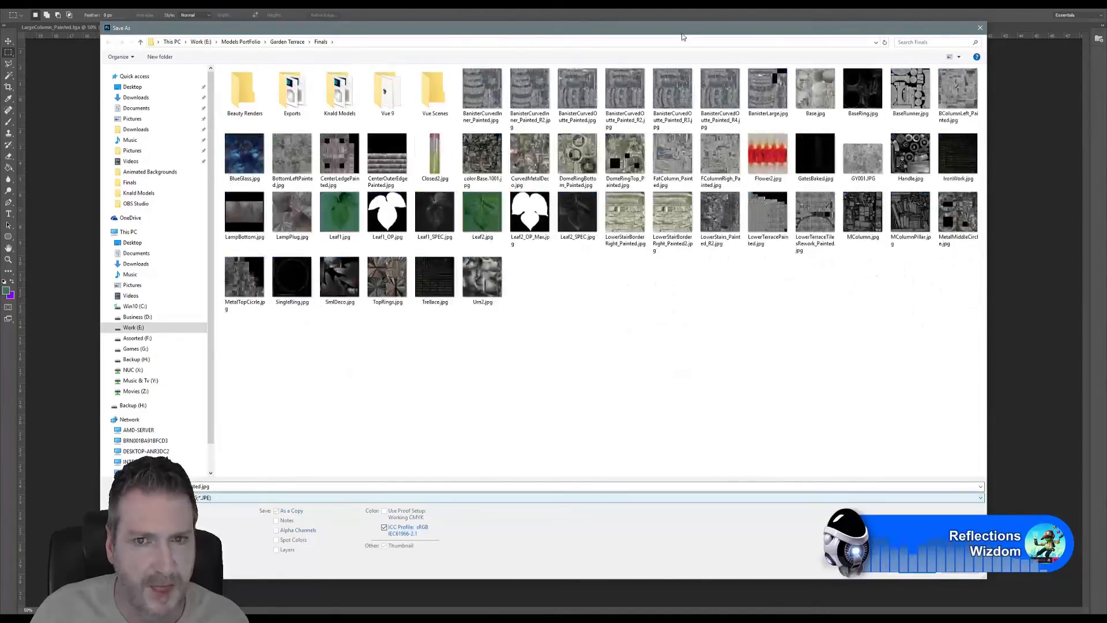
mouse_move(650, 36)
mouse_down()
mouse_move(669, 283)
mouse_move(633, 39)
mouse_up()
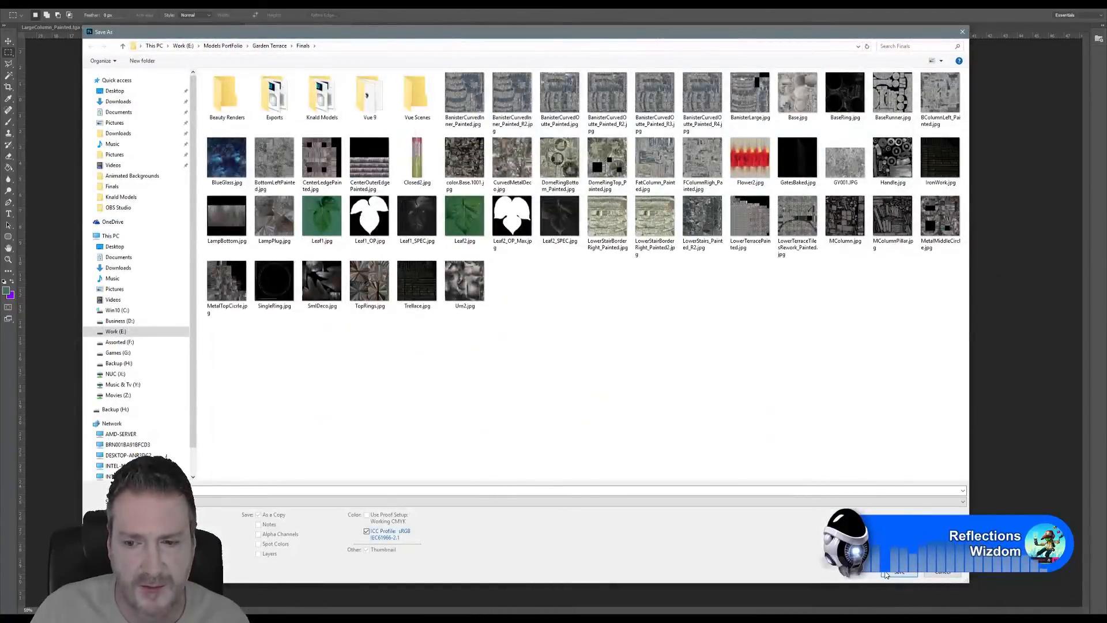
click(885, 573)
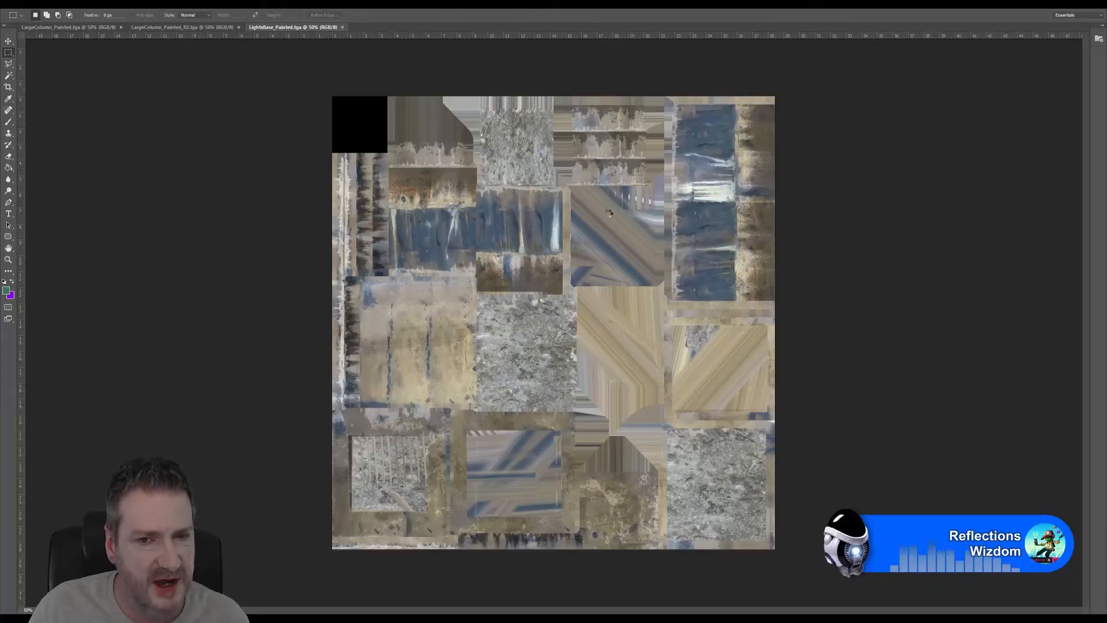
key(ctrl+s)
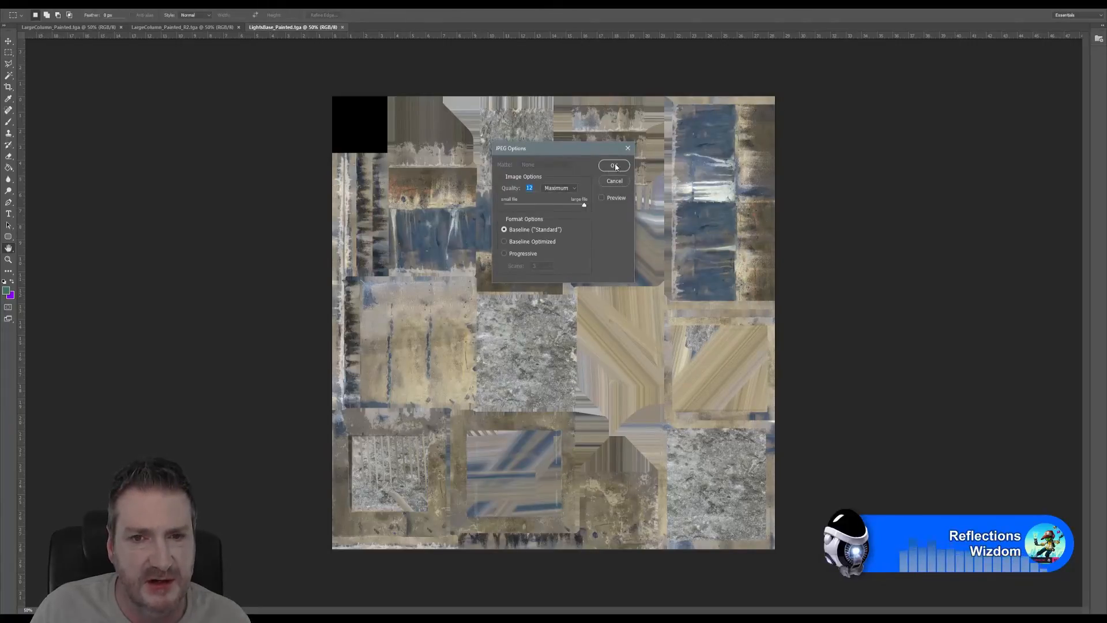
key(Return)
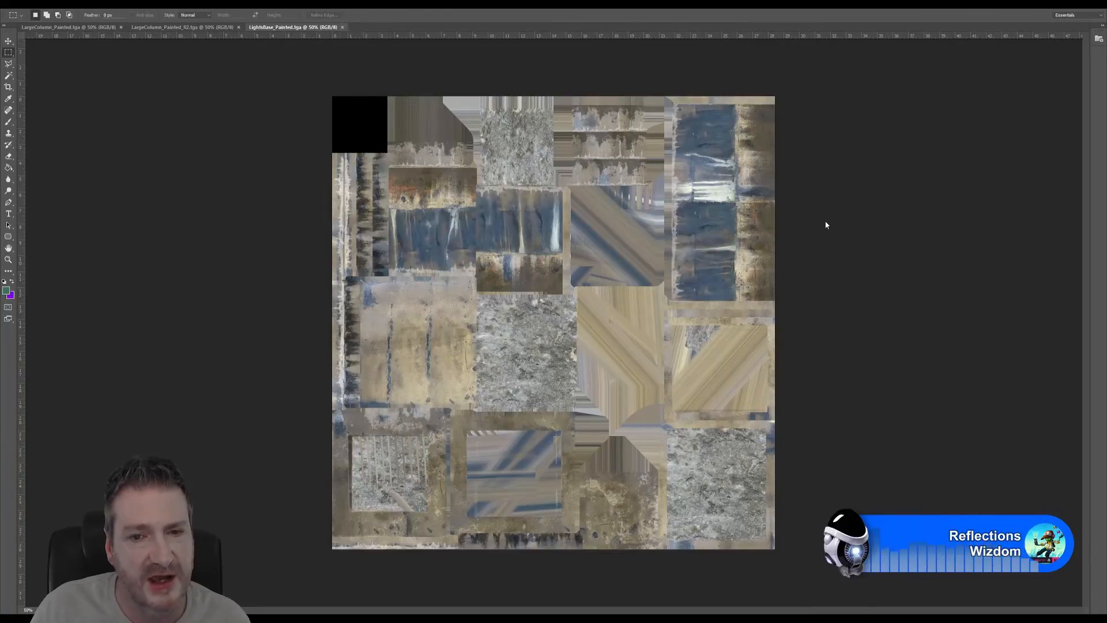
key(ctrl+w)
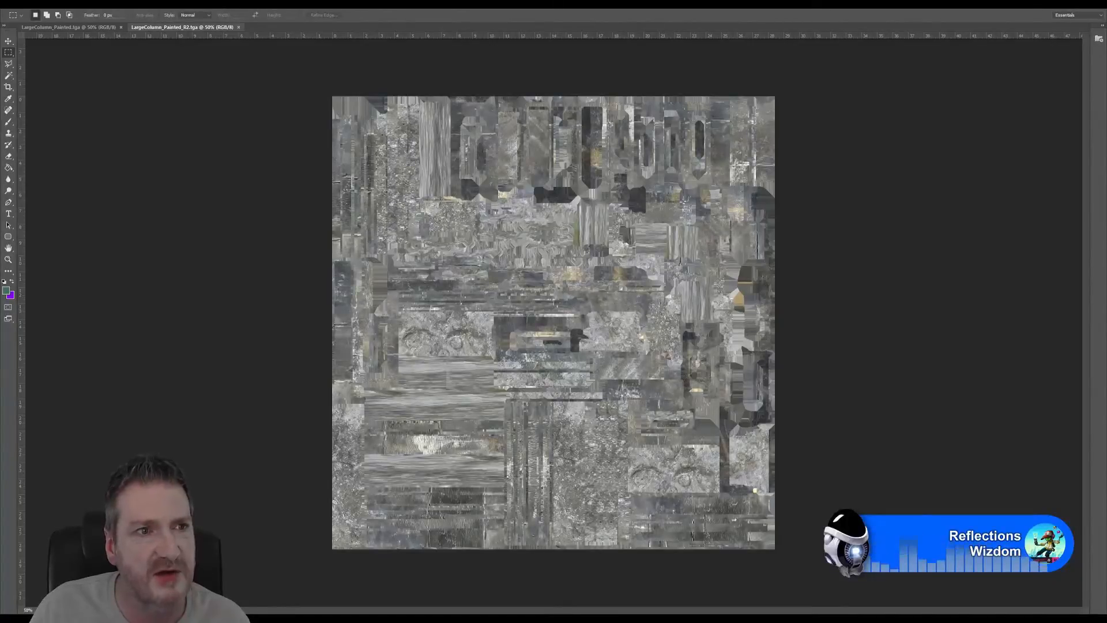
Save the LargeColumn_Painted_R2 texture as a JPEG in the Finals folder at Maximum quality 12 and close the document.
click(24, 4)
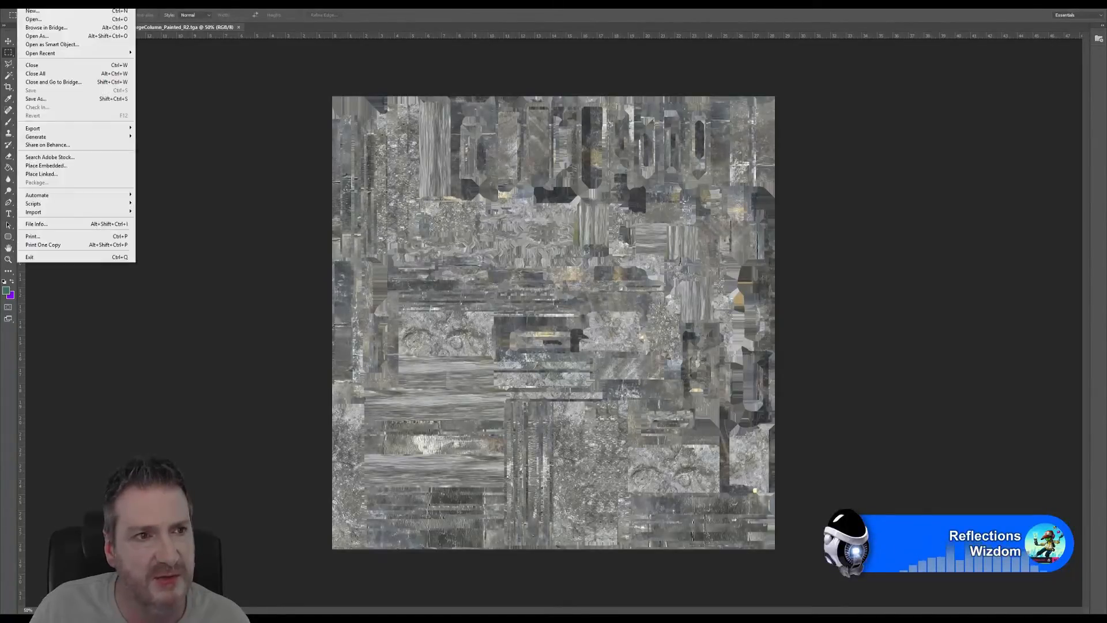
click(36, 98)
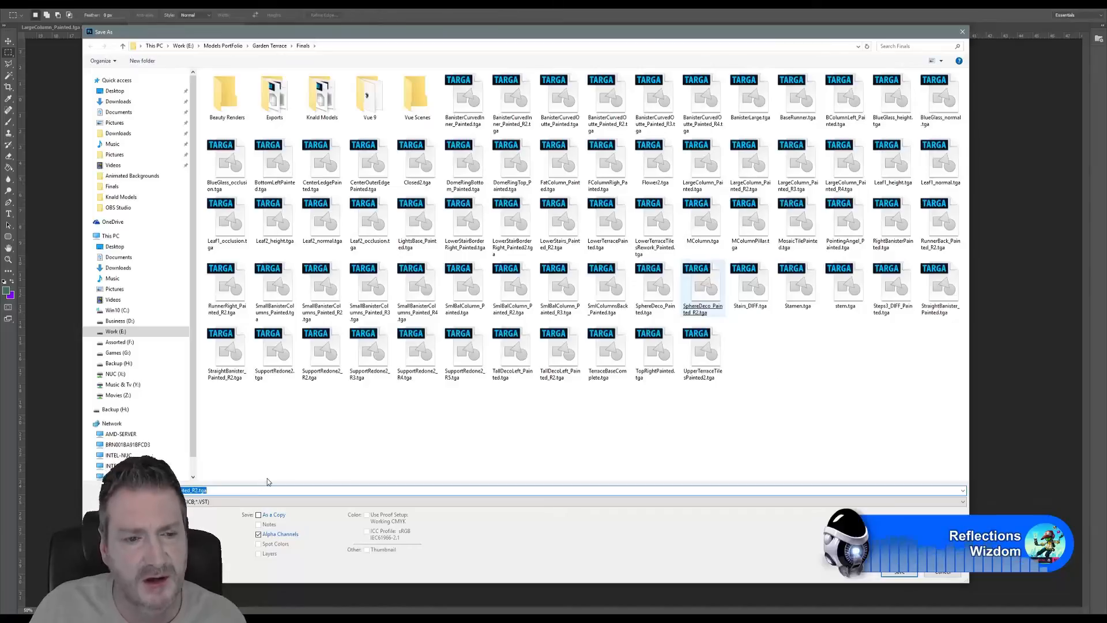
click(225, 502)
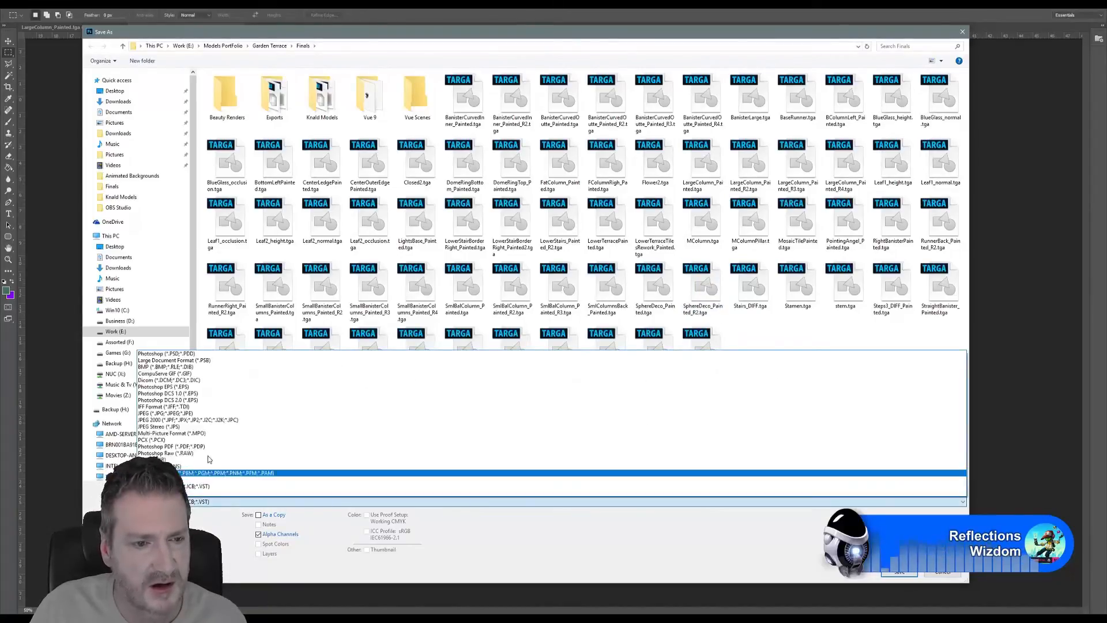
click(191, 413)
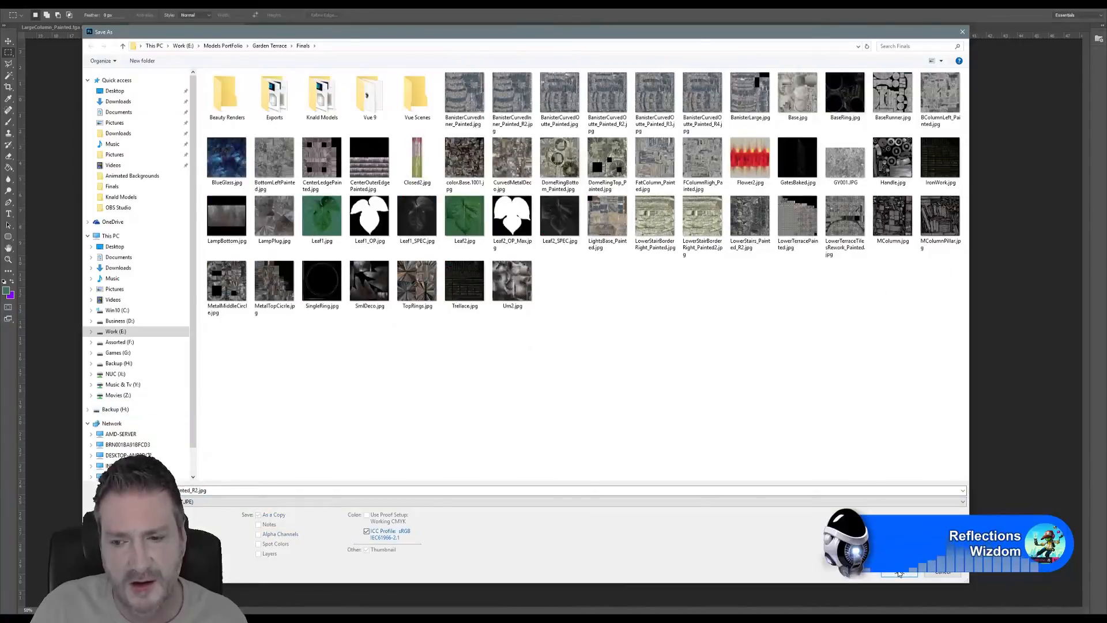
click(898, 573)
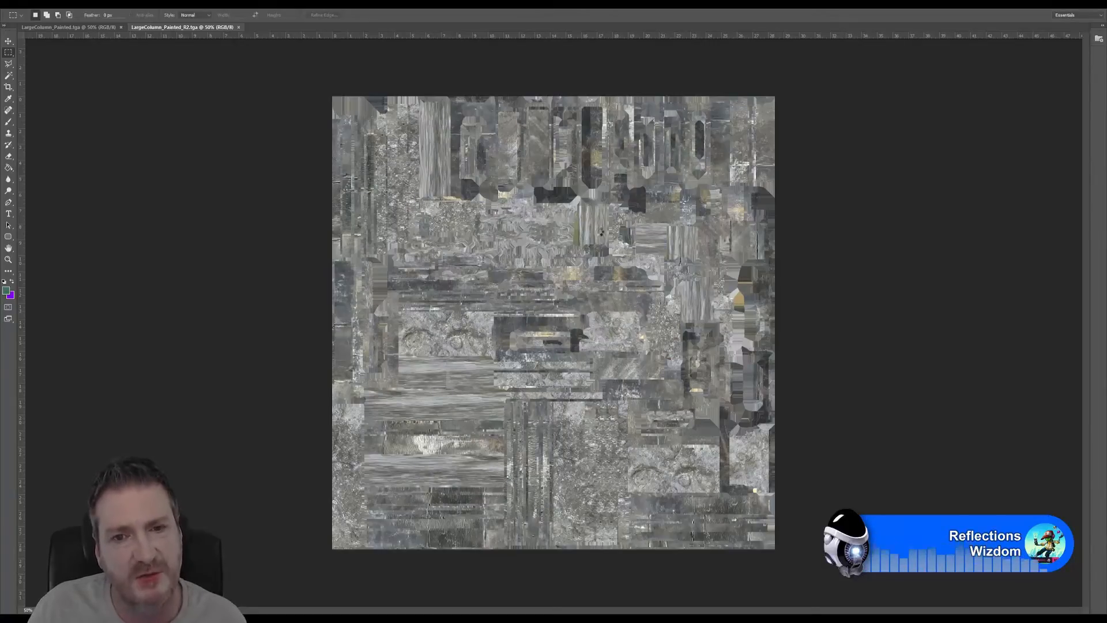
key(Return)
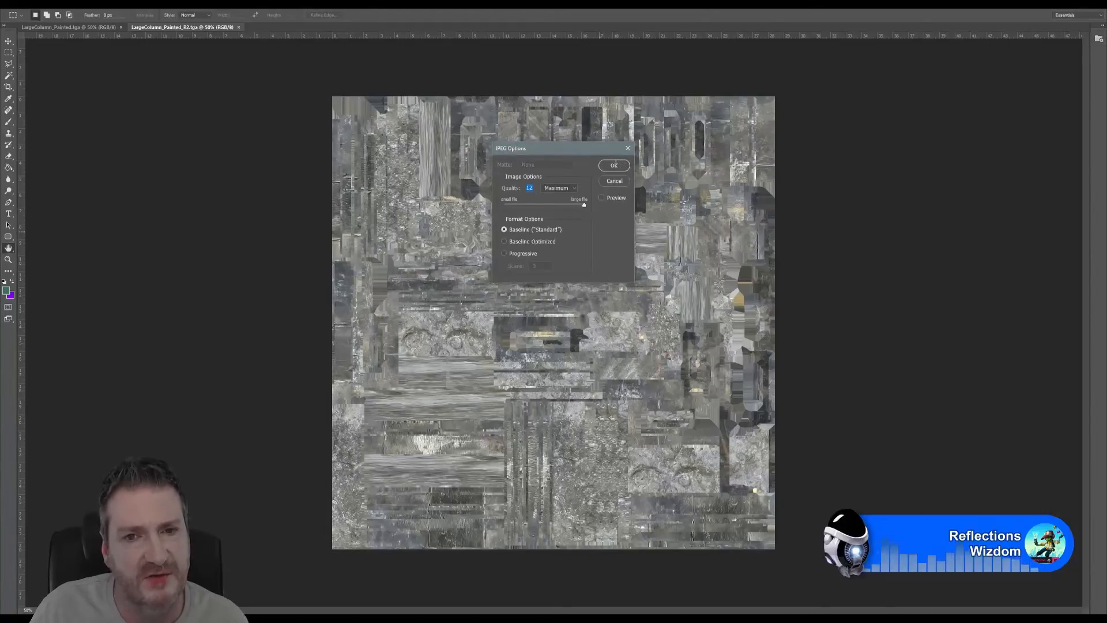
click(614, 166)
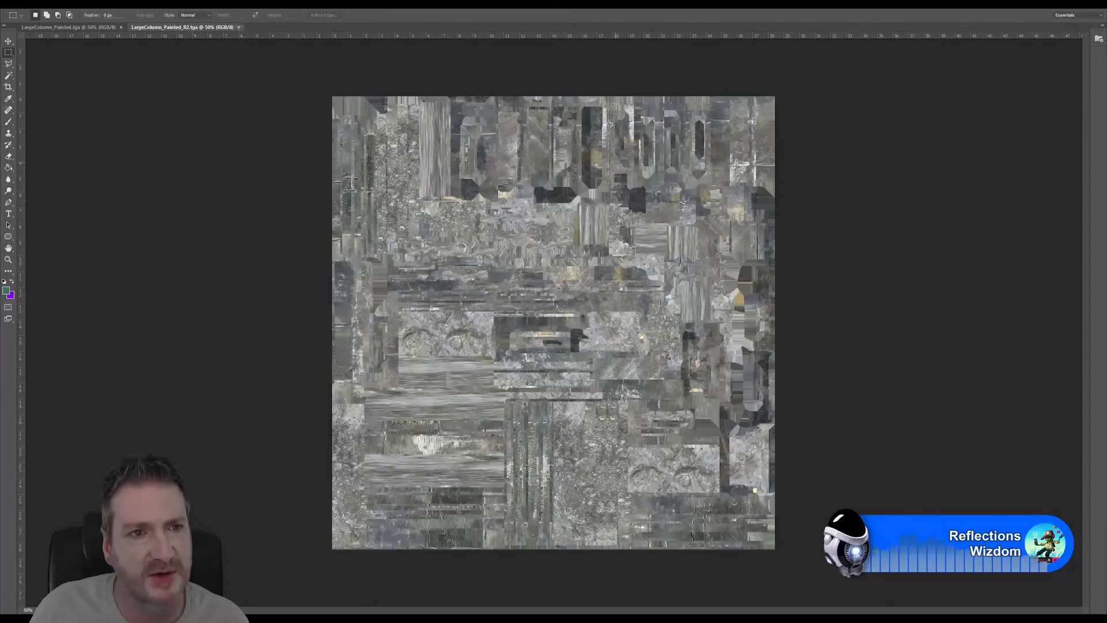
click(239, 28)
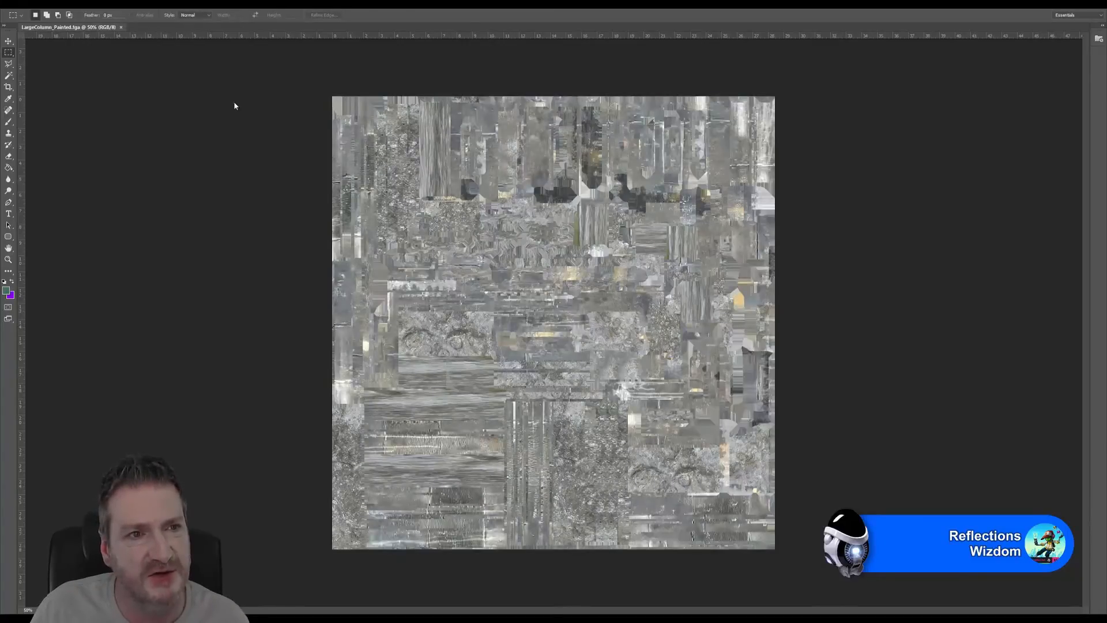
Save the LargeColumn_Painted texture as a JPEG in the Finals folder at Maximum quality 12 and close the document.
click(25, 8)
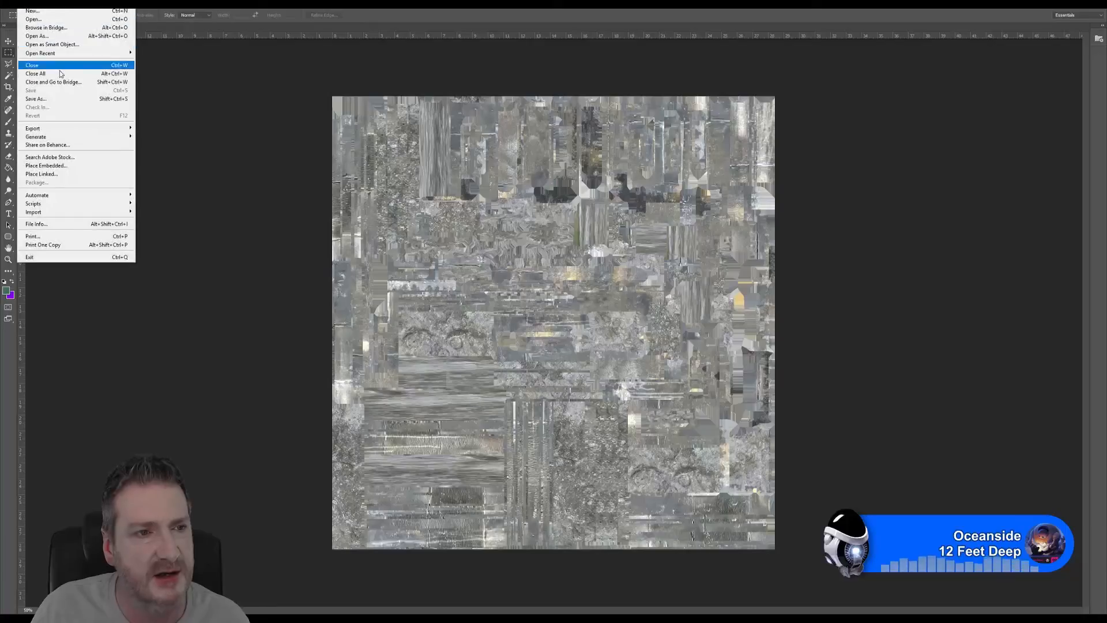
click(36, 98)
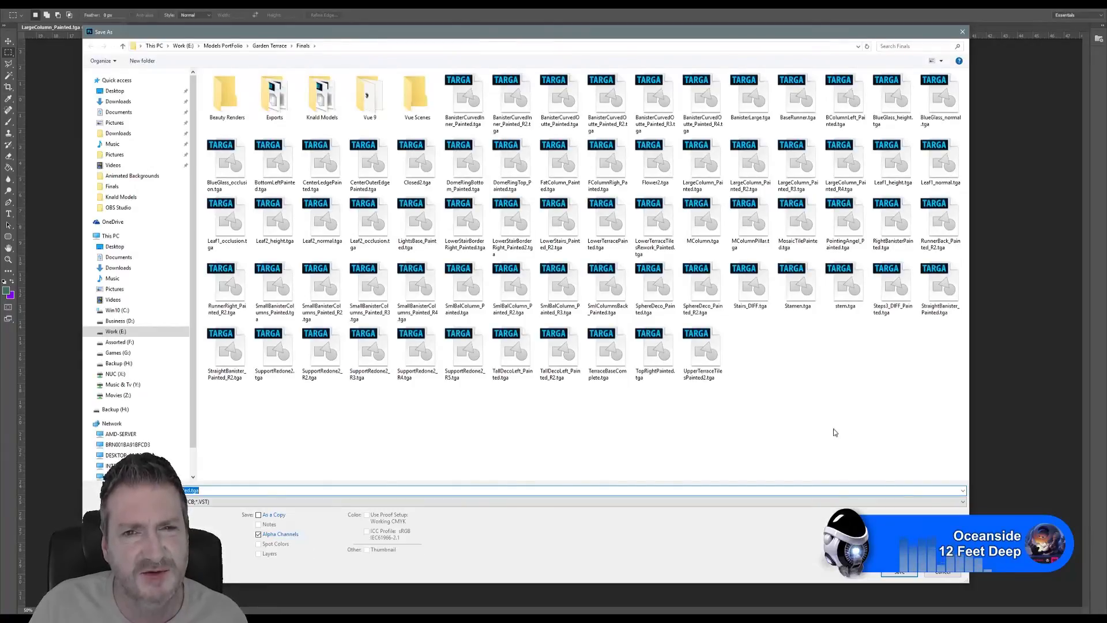
click(241, 503)
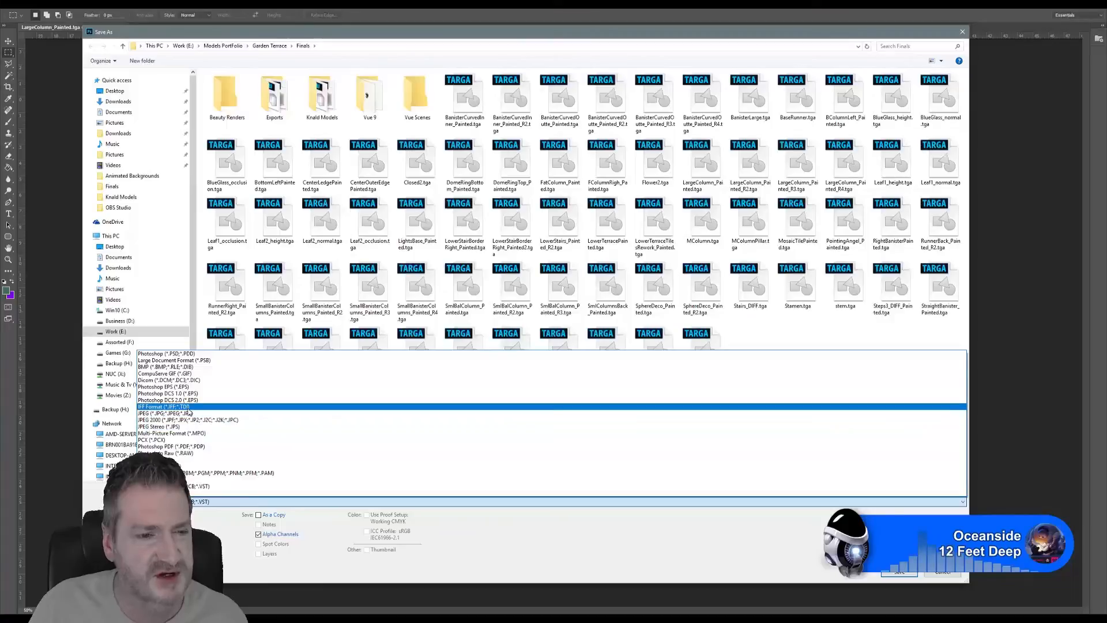
click(188, 414)
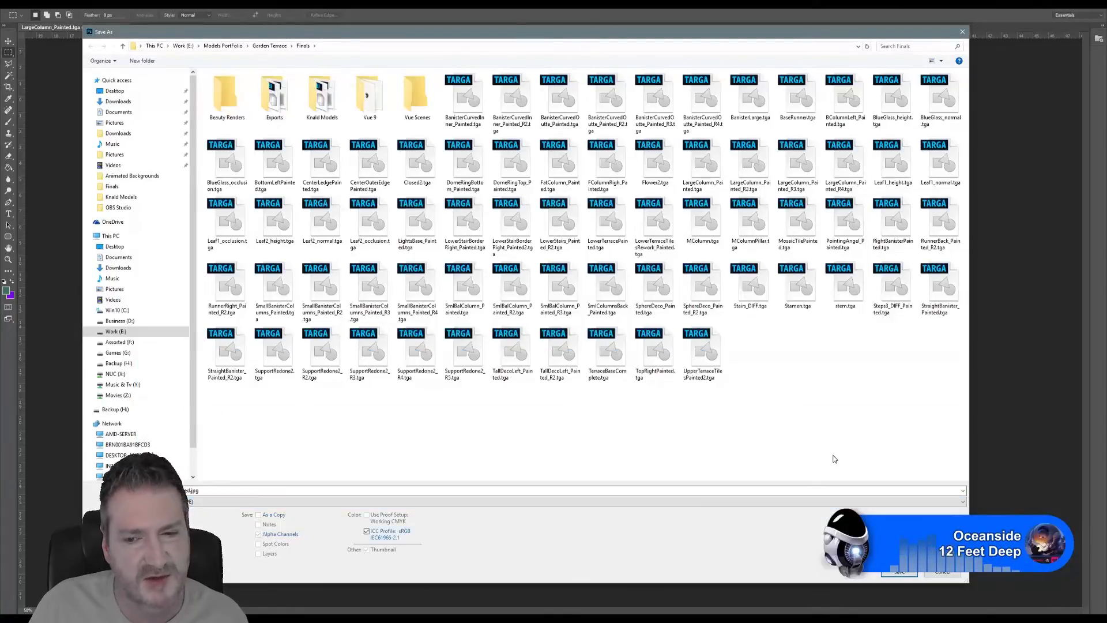
click(900, 572)
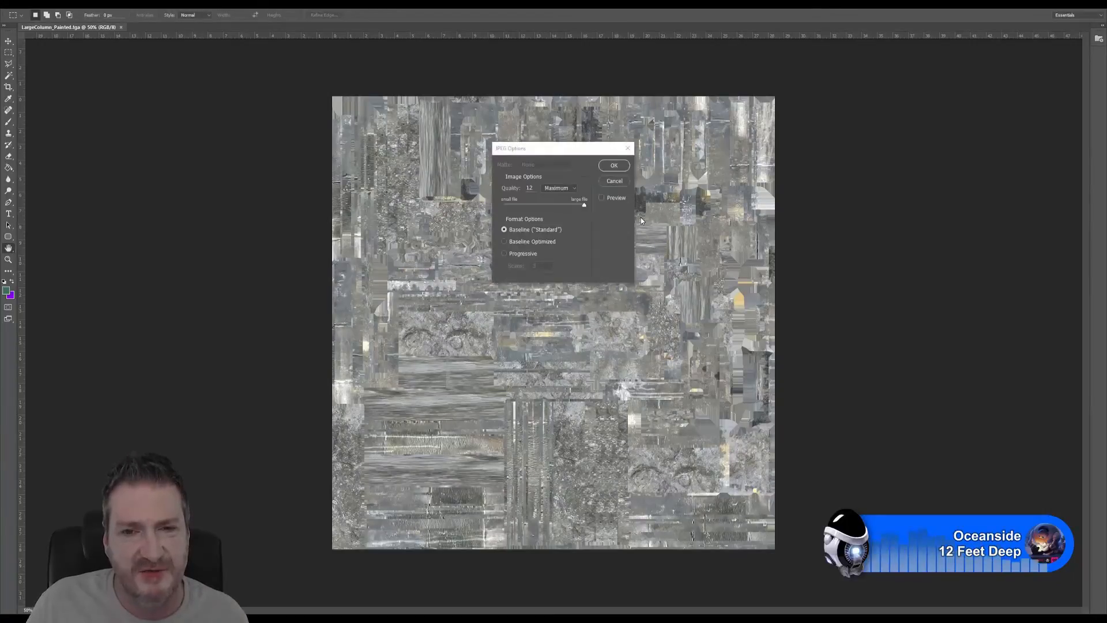
click(615, 165)
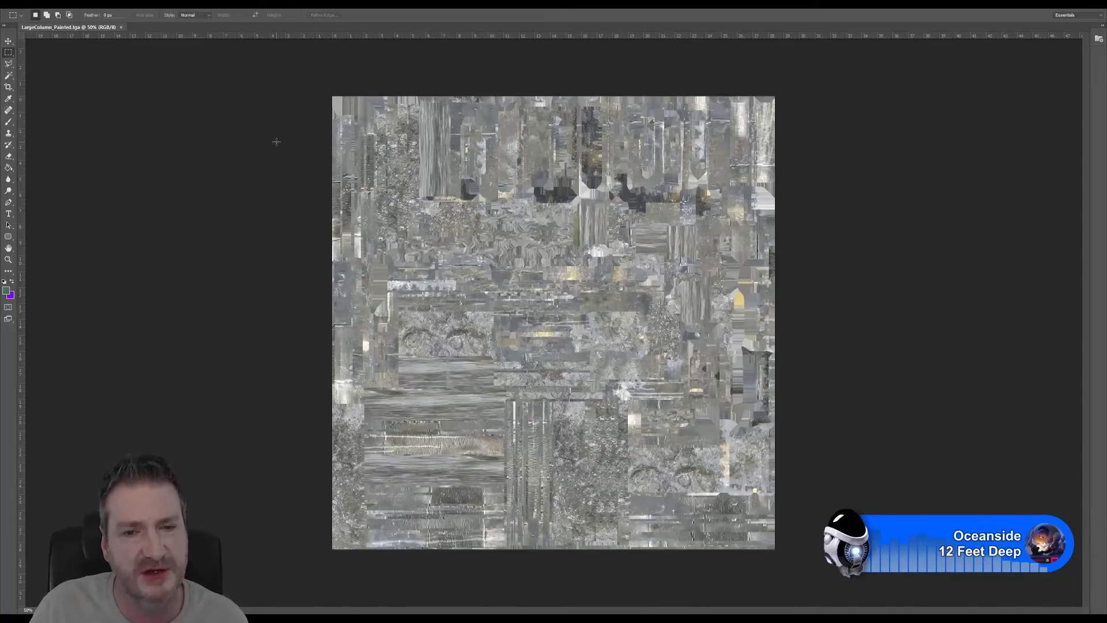
click(121, 28)
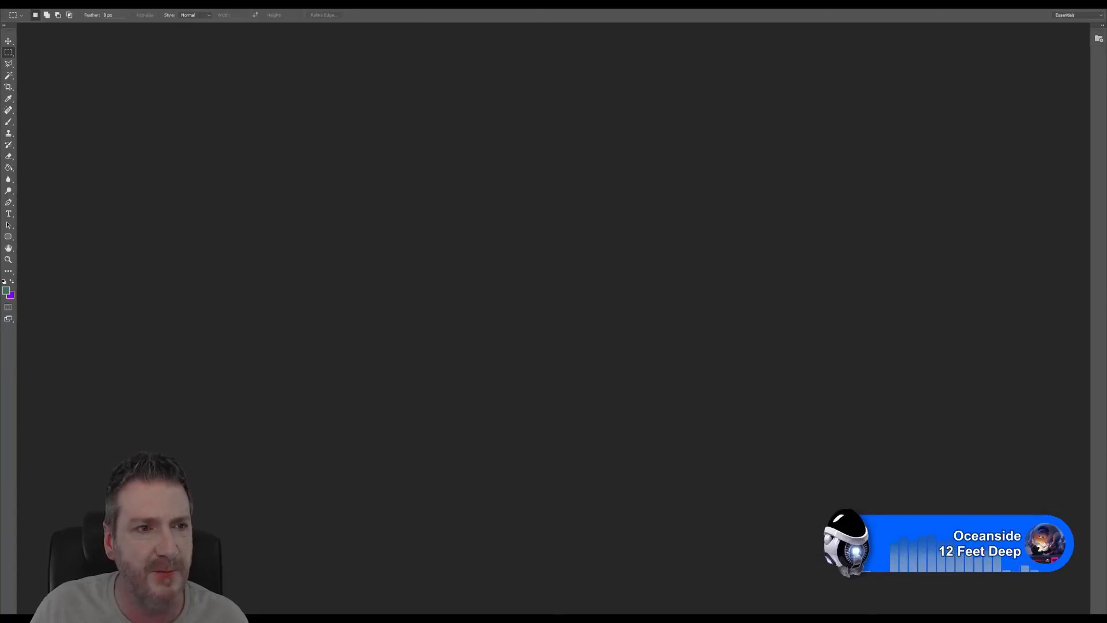
Open the thirteen TGA textures from MosaicTilePainted through SmlColumnsBack_Painted in the Finals folder, leaving out SingleRing.jpg.
click(24, 5)
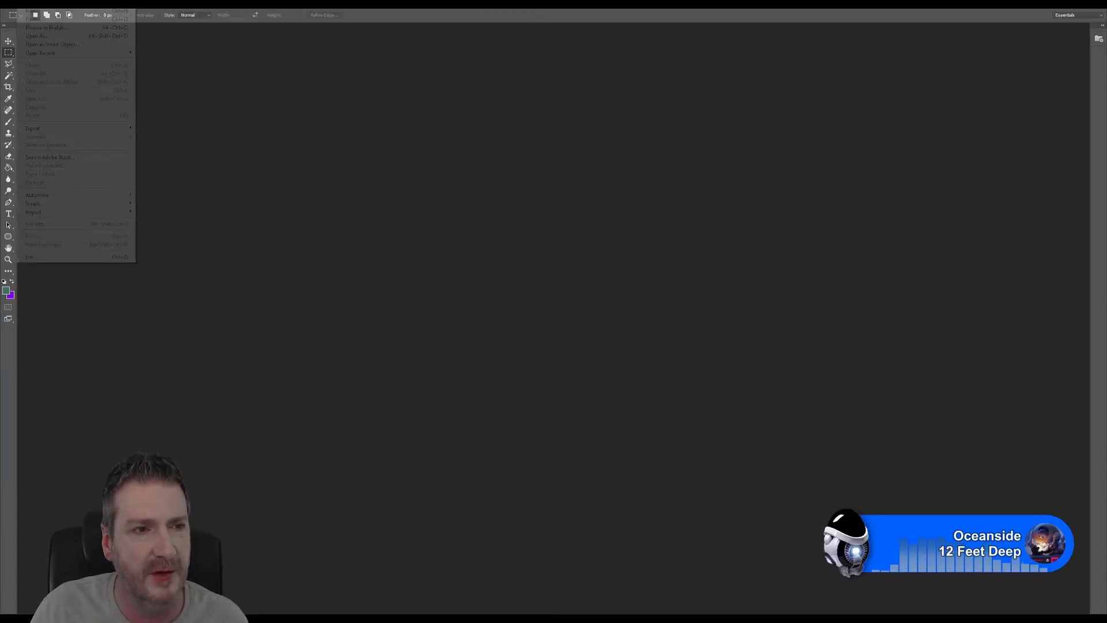
click(34, 20)
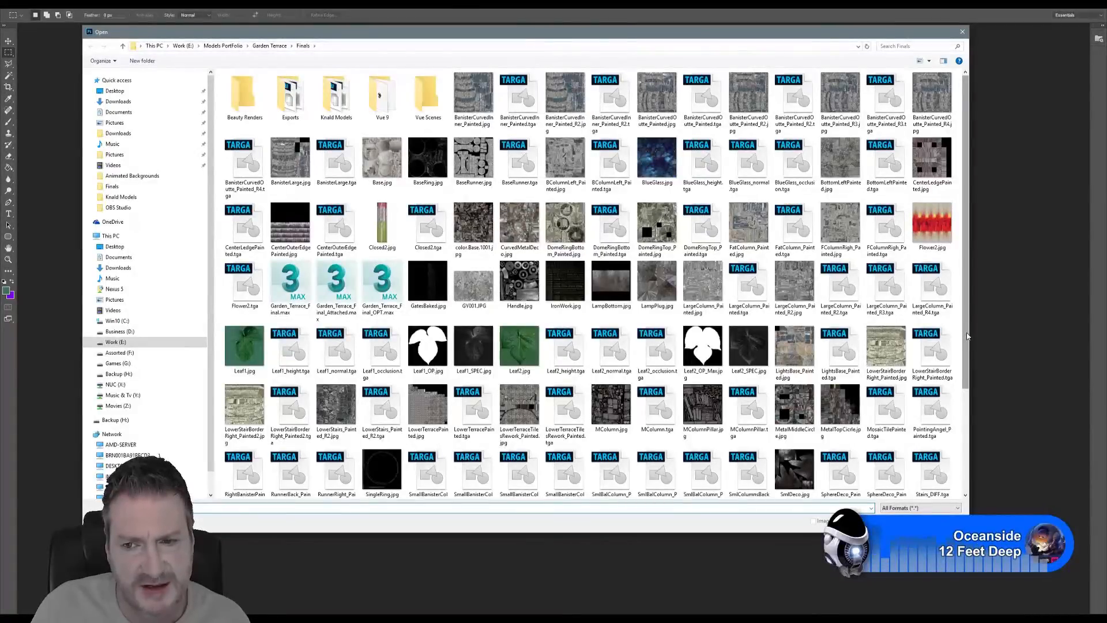
drag(967, 336, 973, 432)
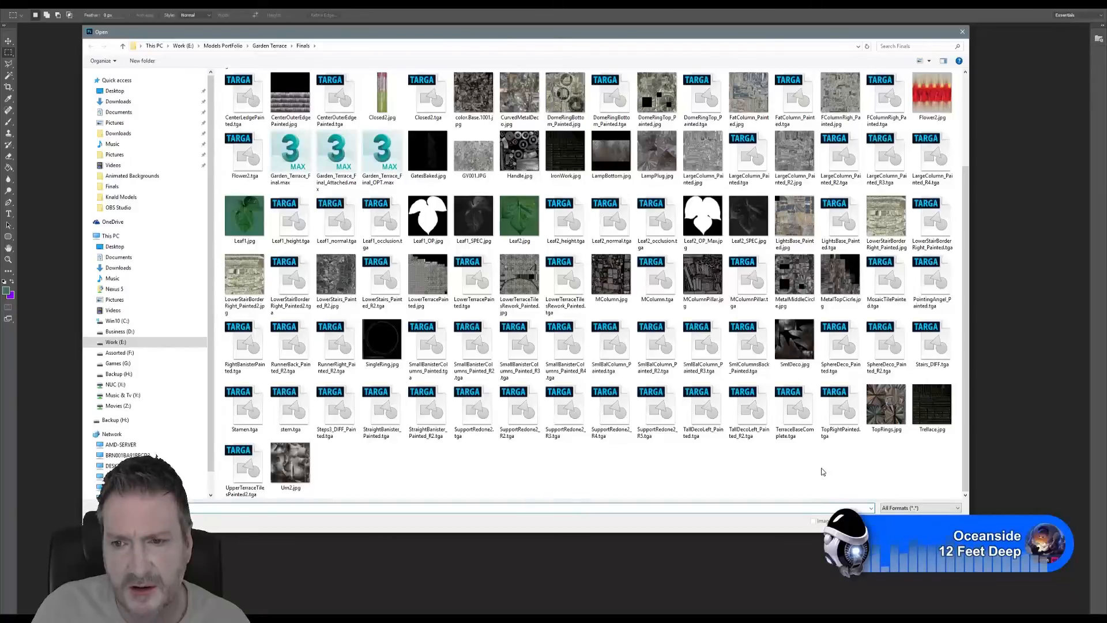
click(876, 289)
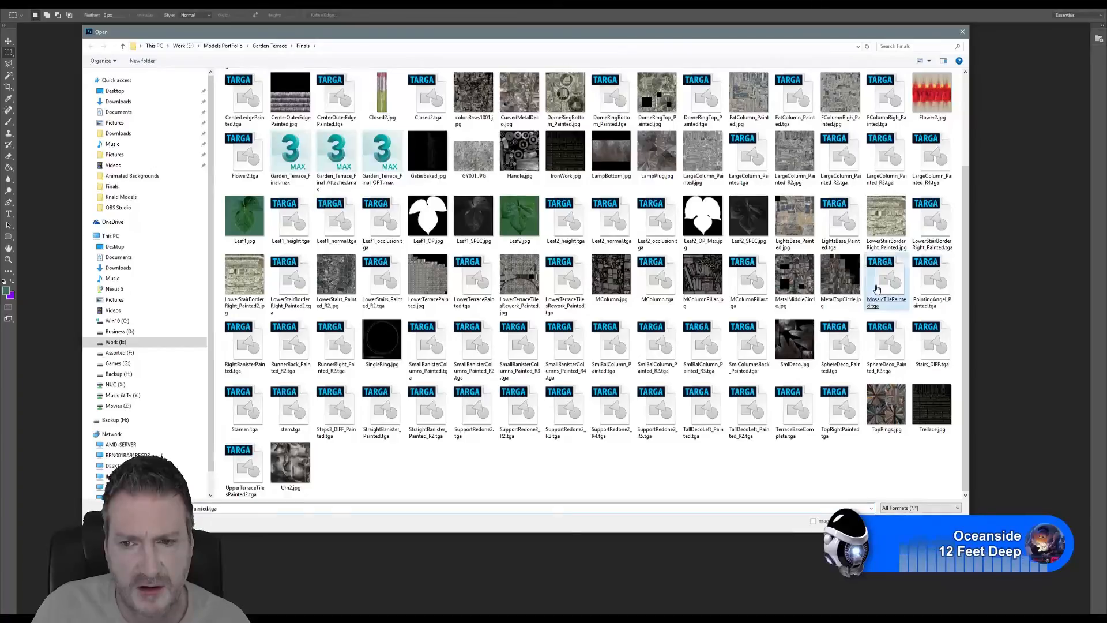
ctrl+click(952, 287)
ctrl+click(260, 353)
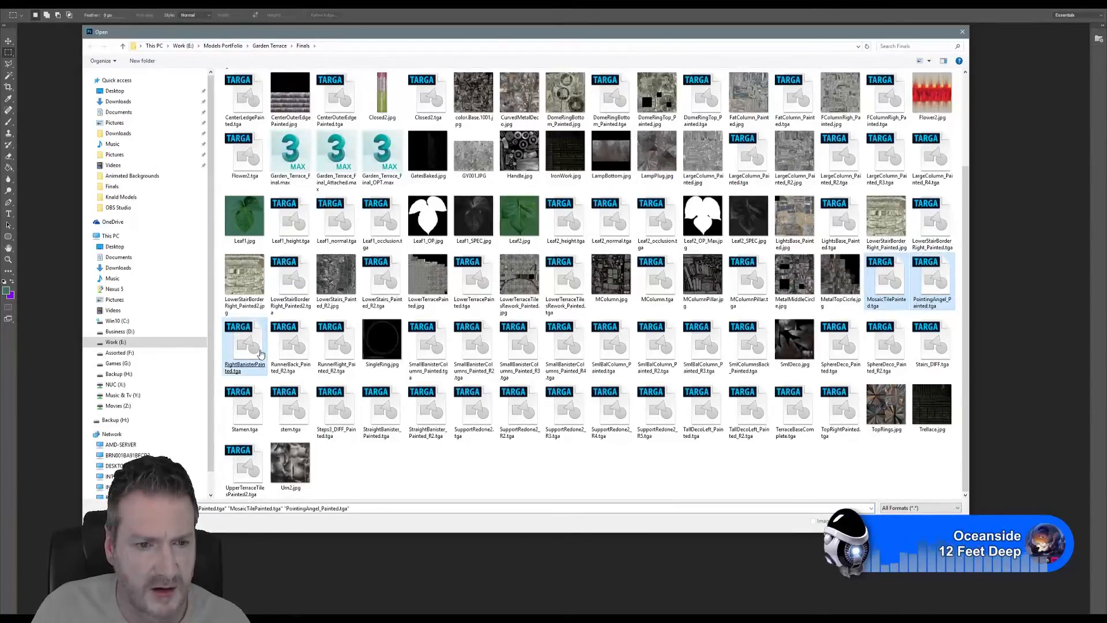
ctrl+click(298, 350)
ctrl+click(341, 346)
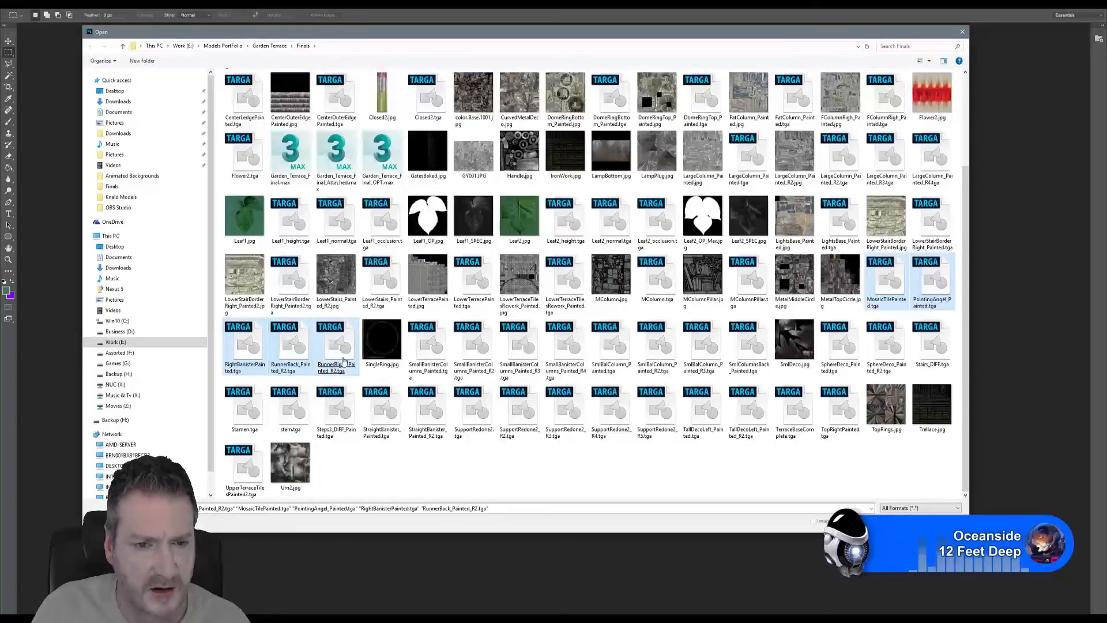
ctrl+click(434, 353)
ctrl+click(476, 350)
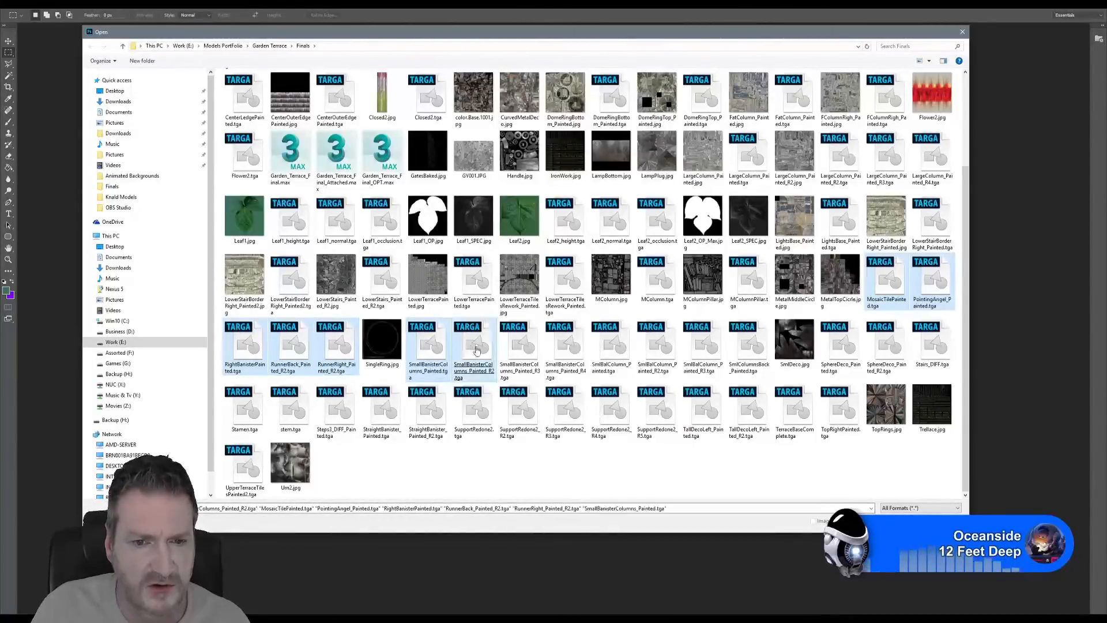
ctrl+click(522, 346)
ctrl+click(567, 346)
ctrl+click(618, 344)
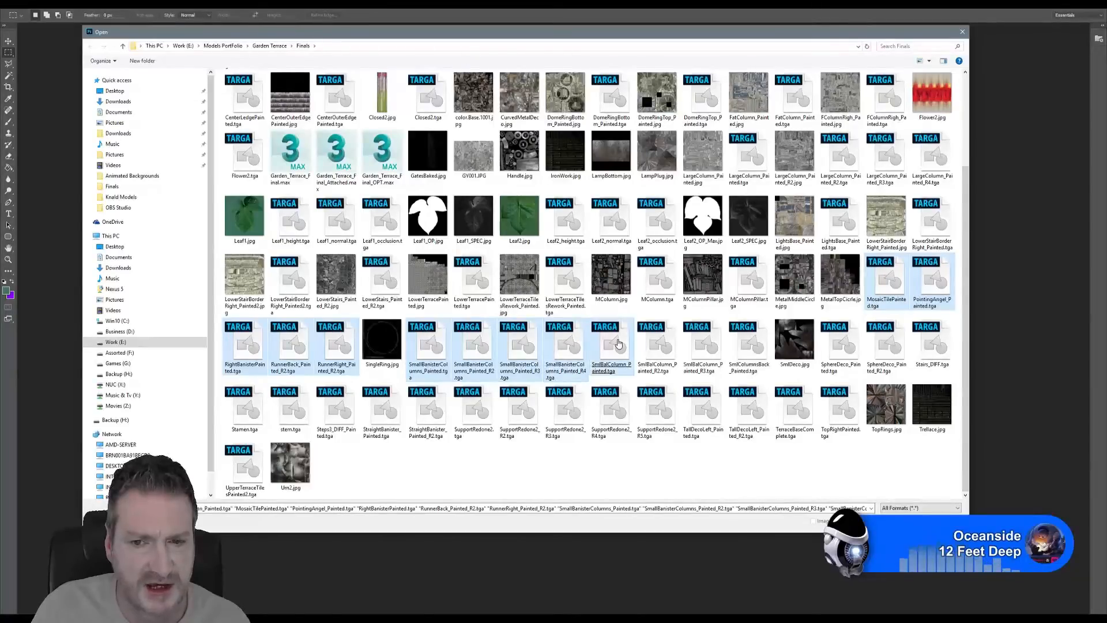
ctrl+click(666, 348)
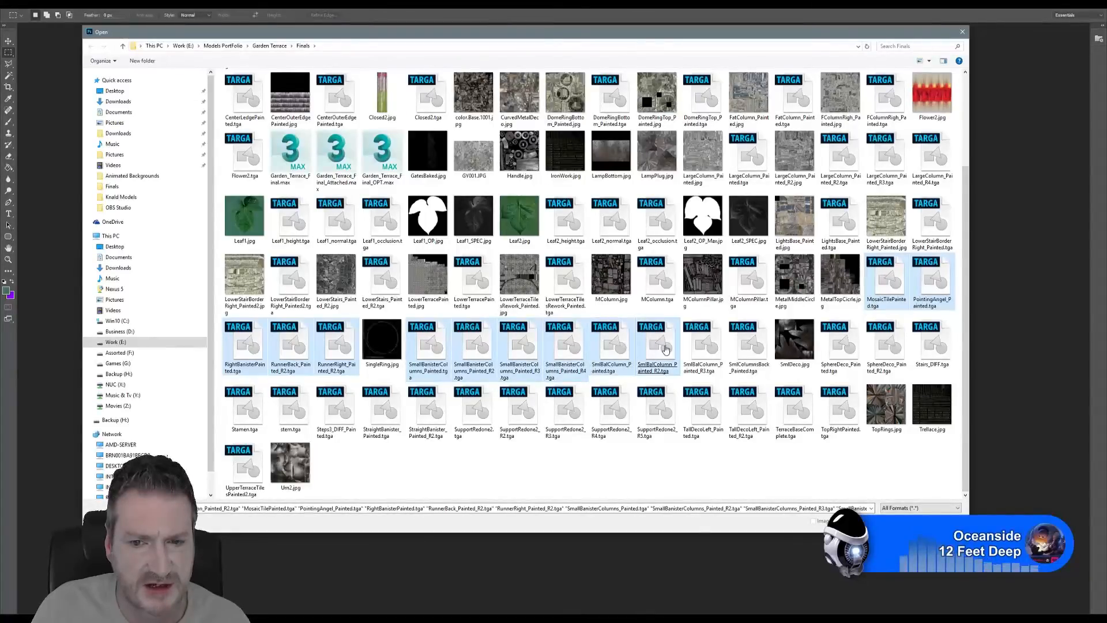
ctrl+click(712, 351)
ctrl+click(764, 351)
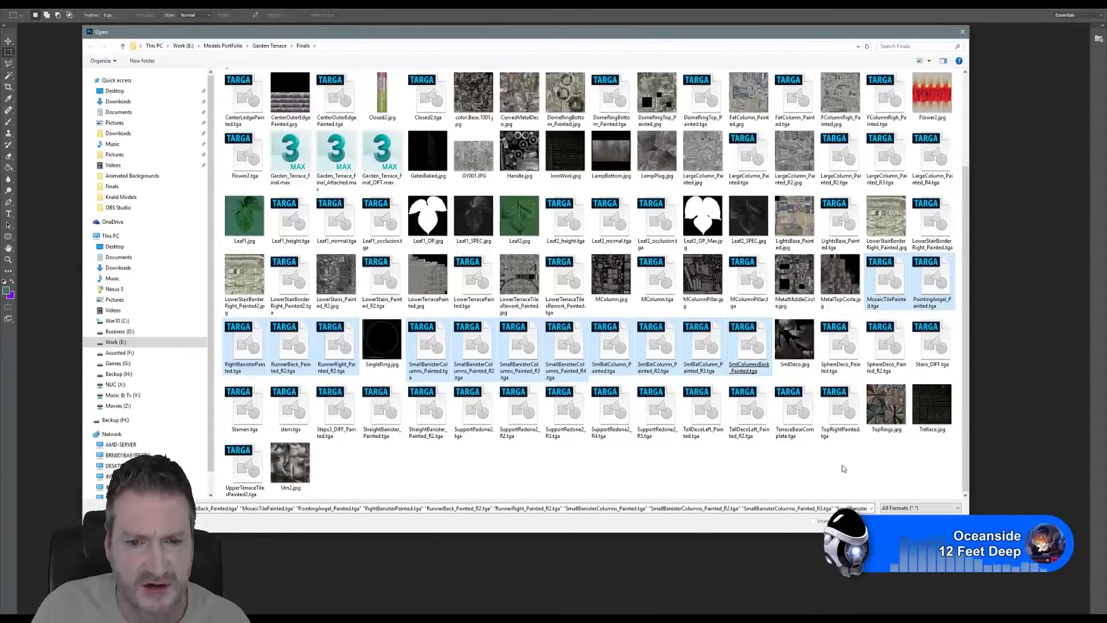
click(891, 522)
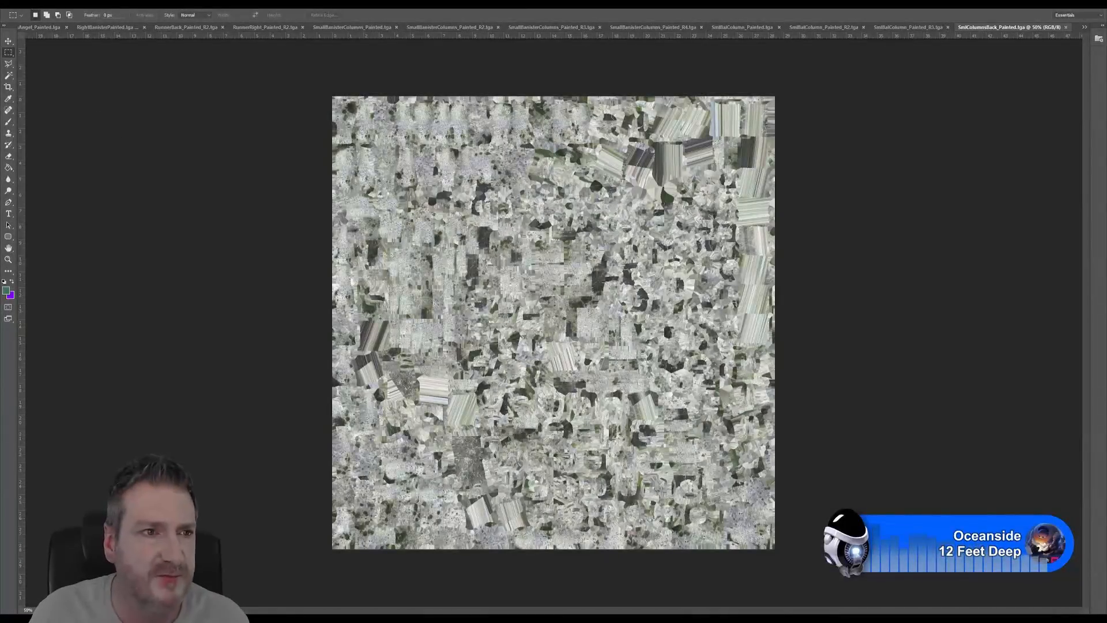
Save the SmlColumnsBack_Painted texture as a JPEG in the Finals folder at Maximum quality 12 and close the document.
click(23, 3)
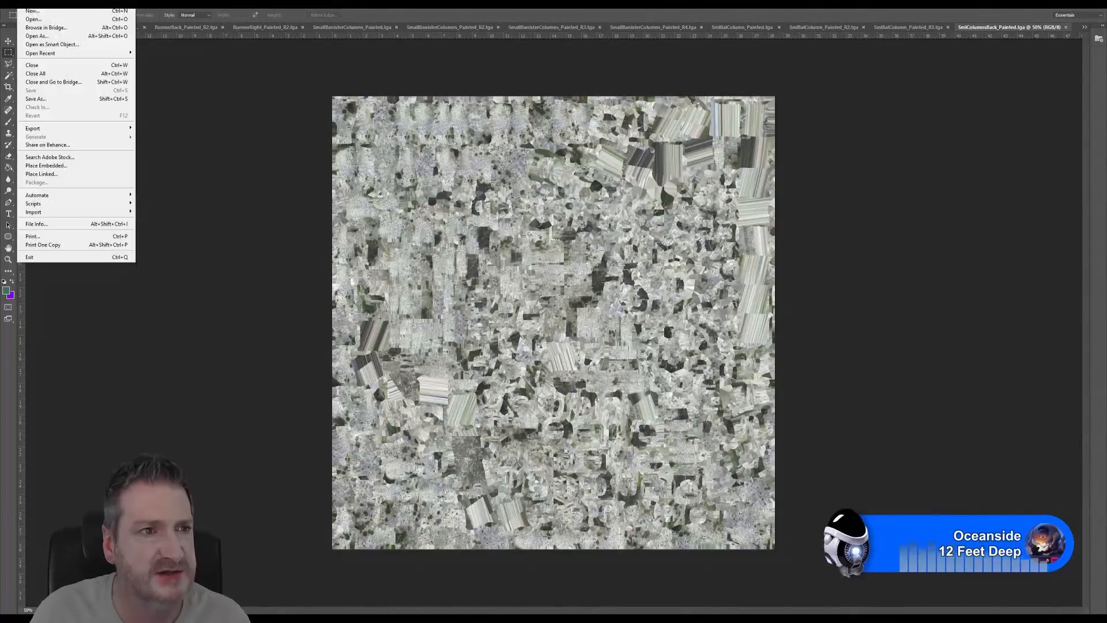
click(59, 100)
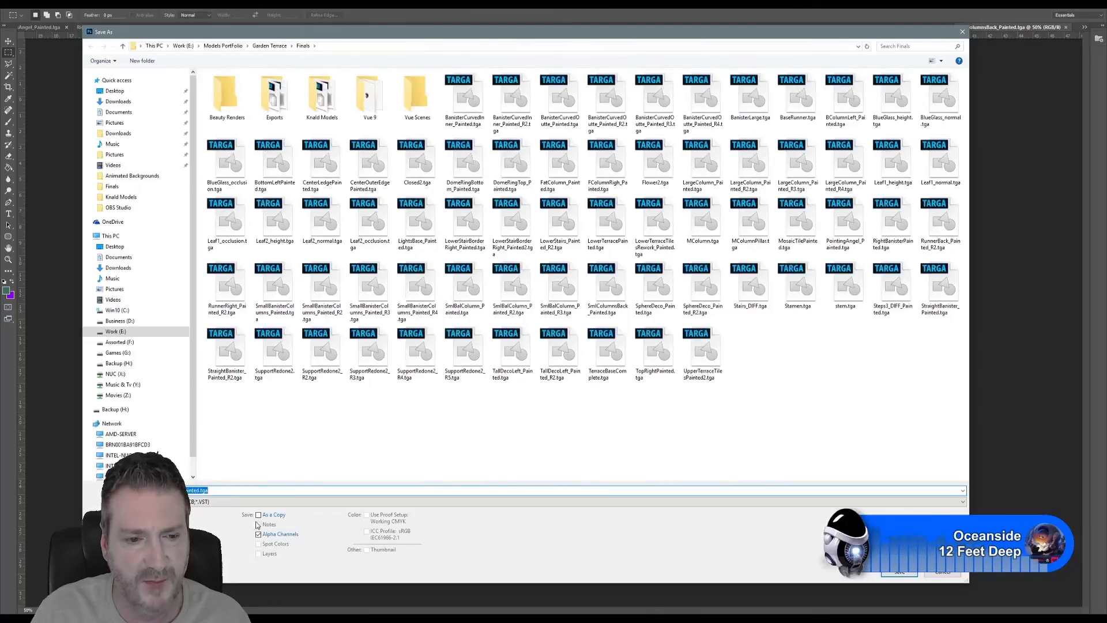
click(219, 503)
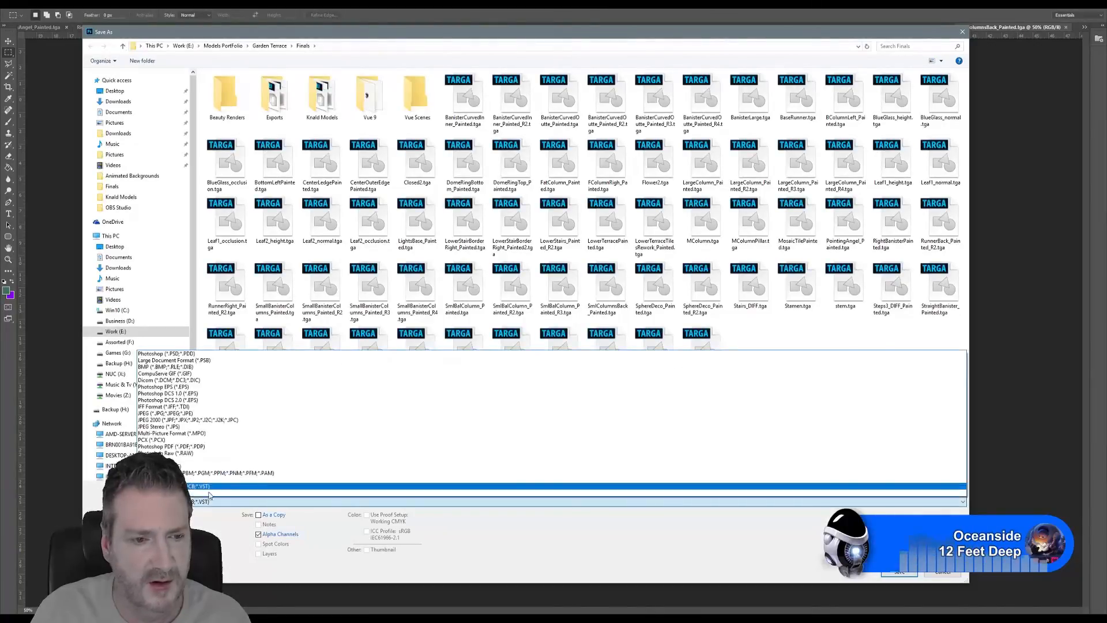
click(171, 414)
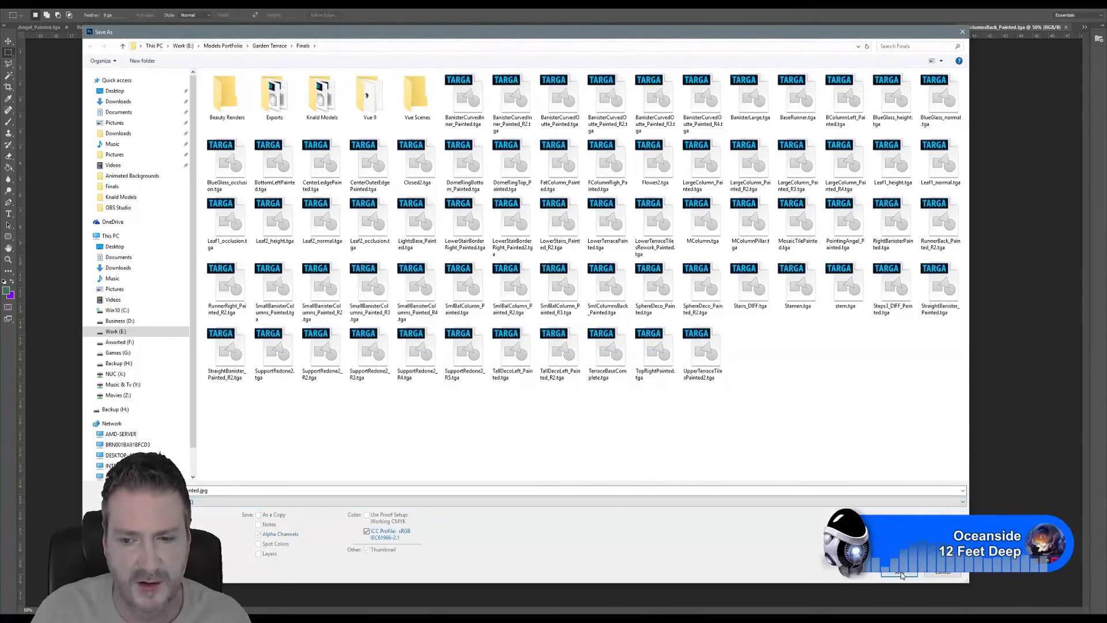
click(901, 572)
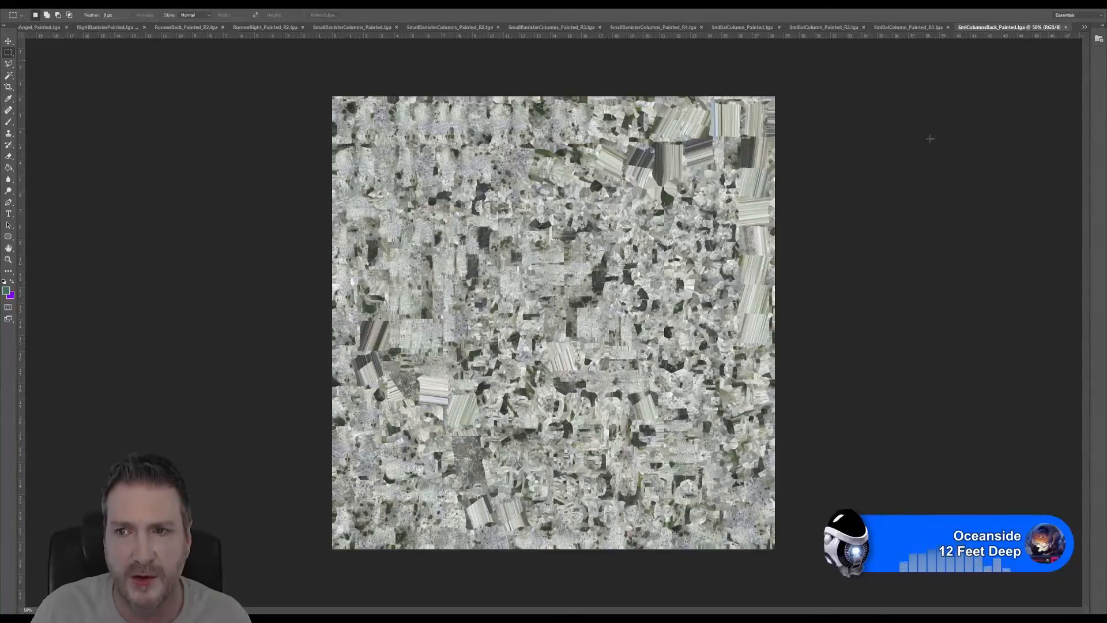
key(ctrl+shift+s)
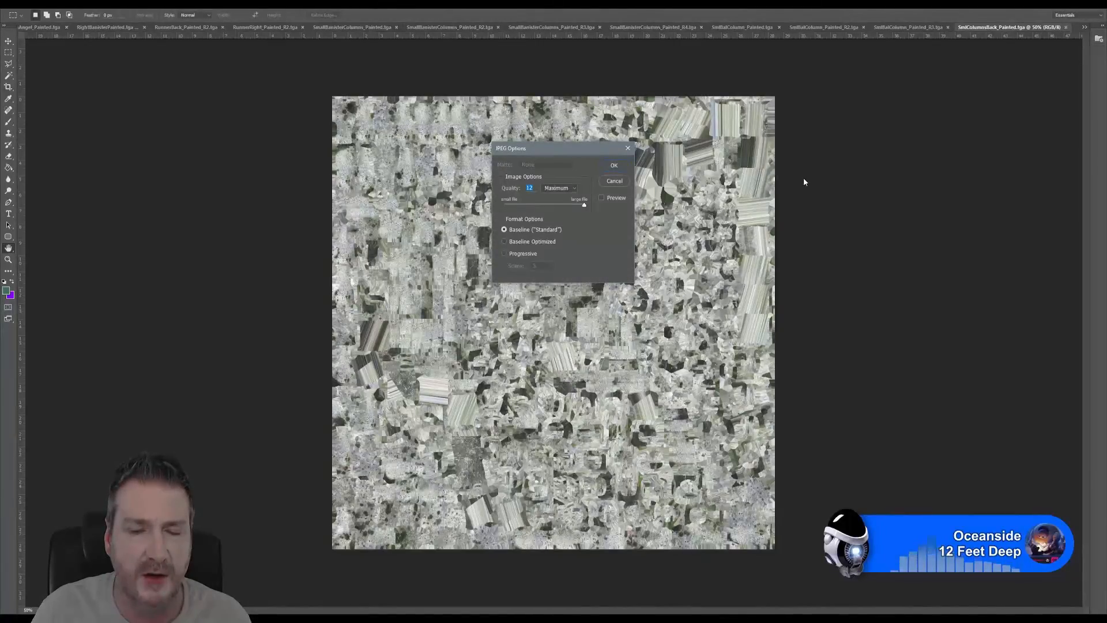
key(Return)
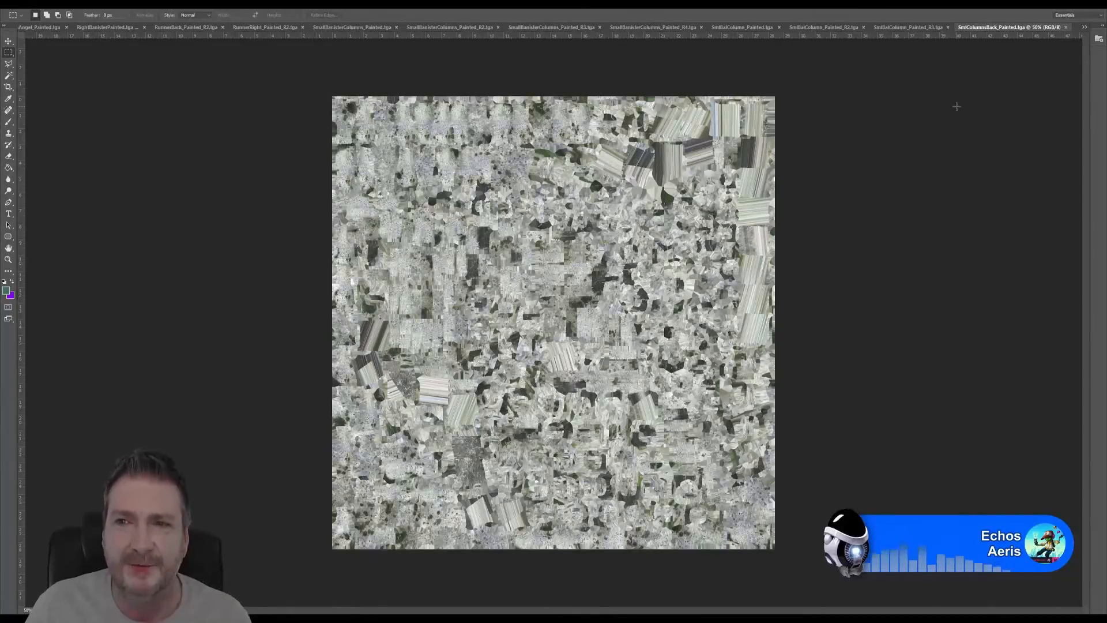
key(ctrl+w)
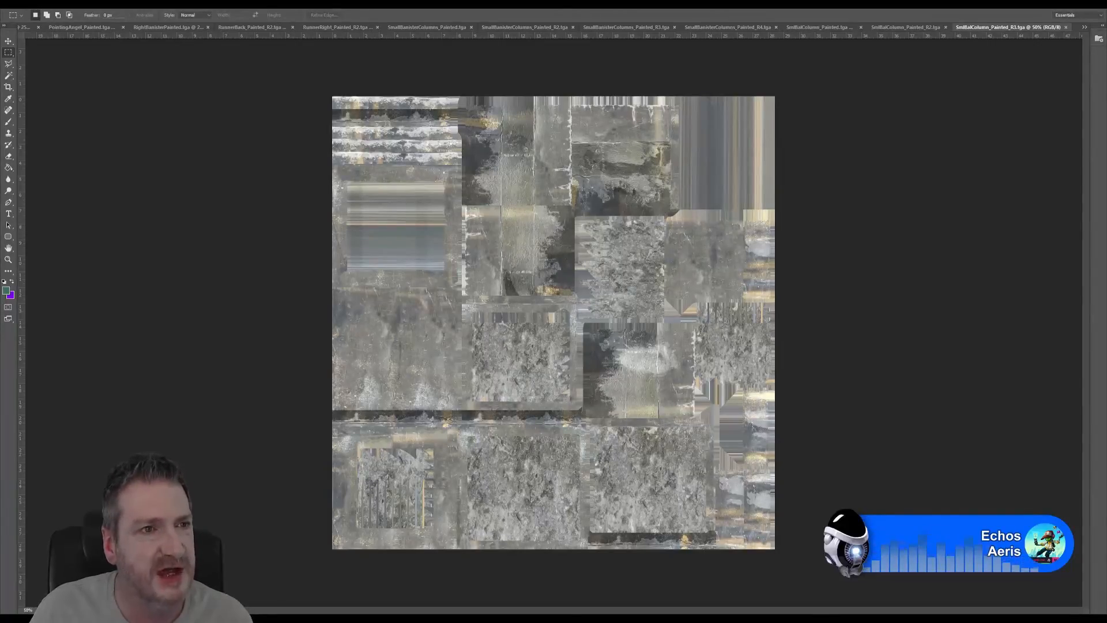
Save the SmlBalColumn_Painted_R3 texture as a JPEG in the Finals folder at Maximum quality 12 and close the document.
click(23, 4)
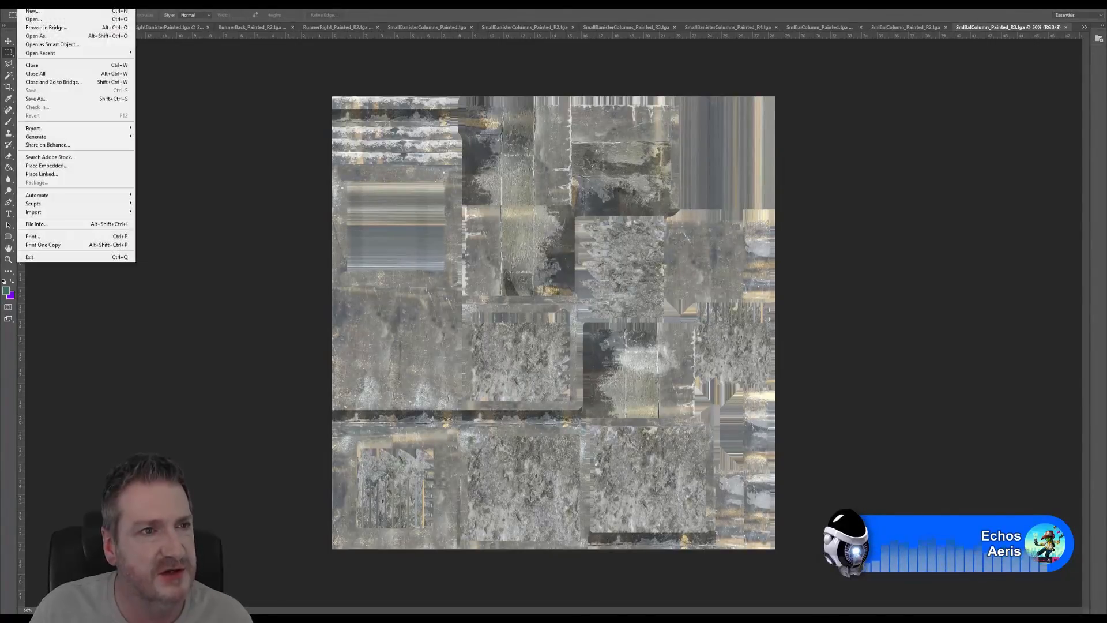
click(43, 102)
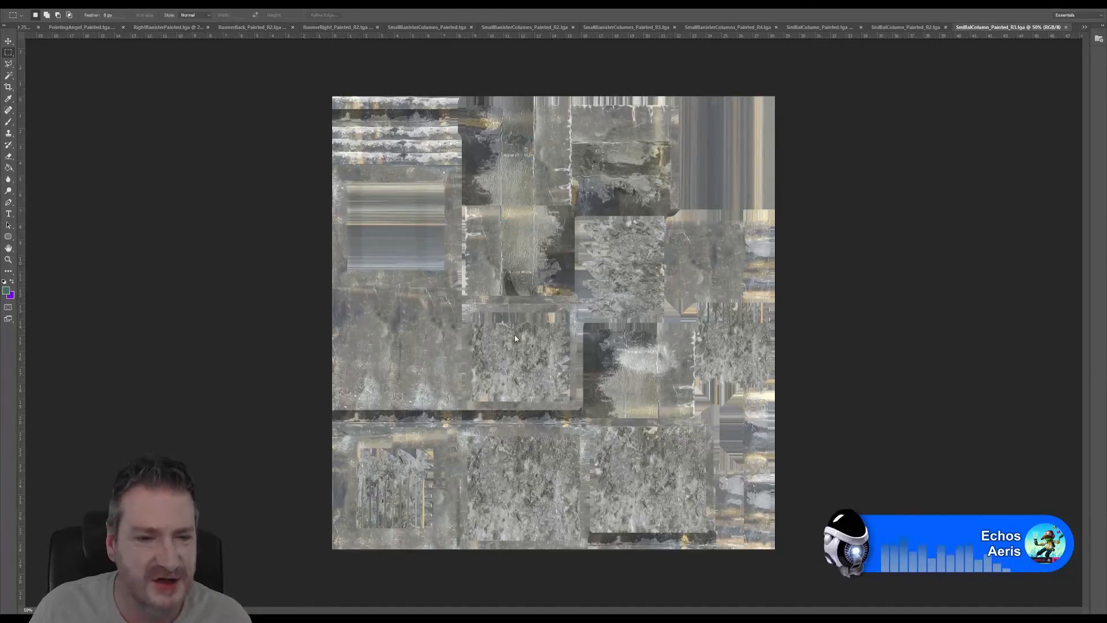
key(ctrl+shift+s)
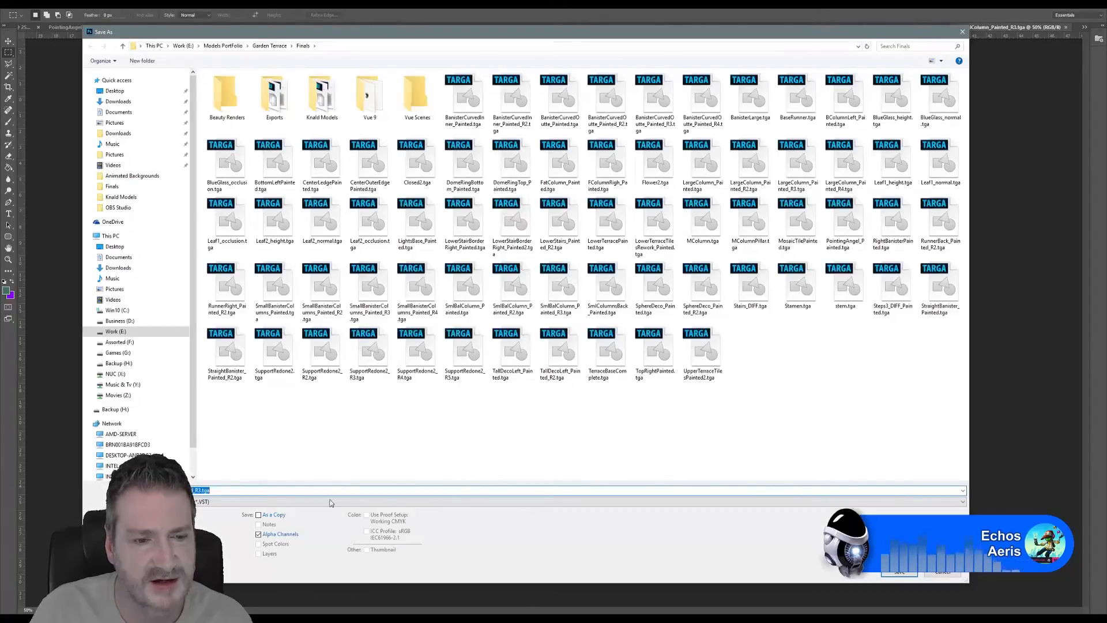
click(258, 501)
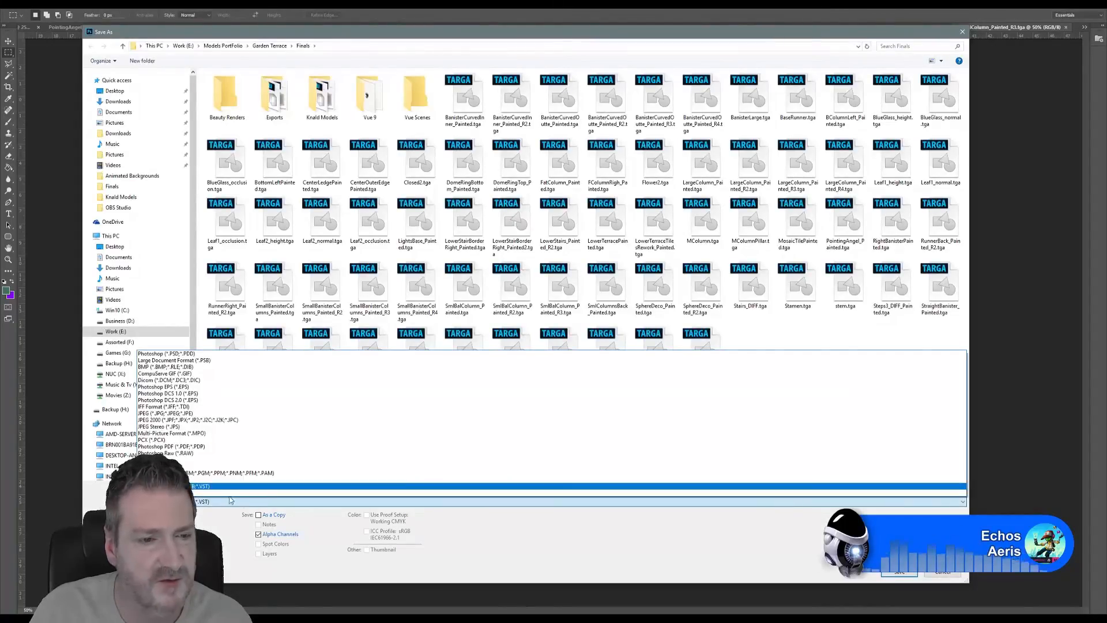
click(166, 413)
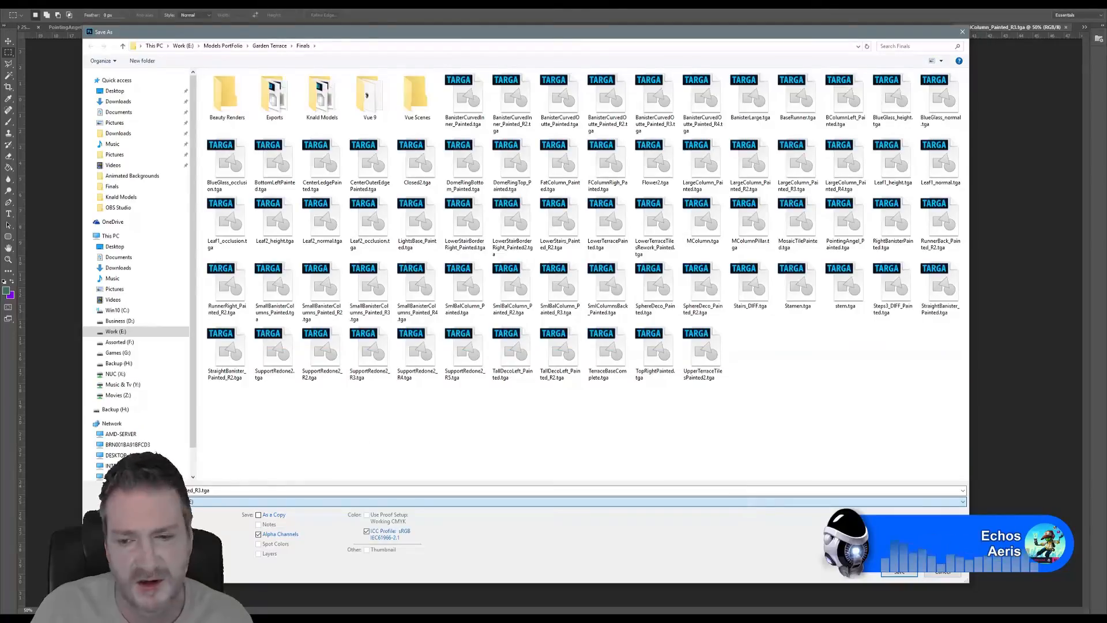
click(899, 573)
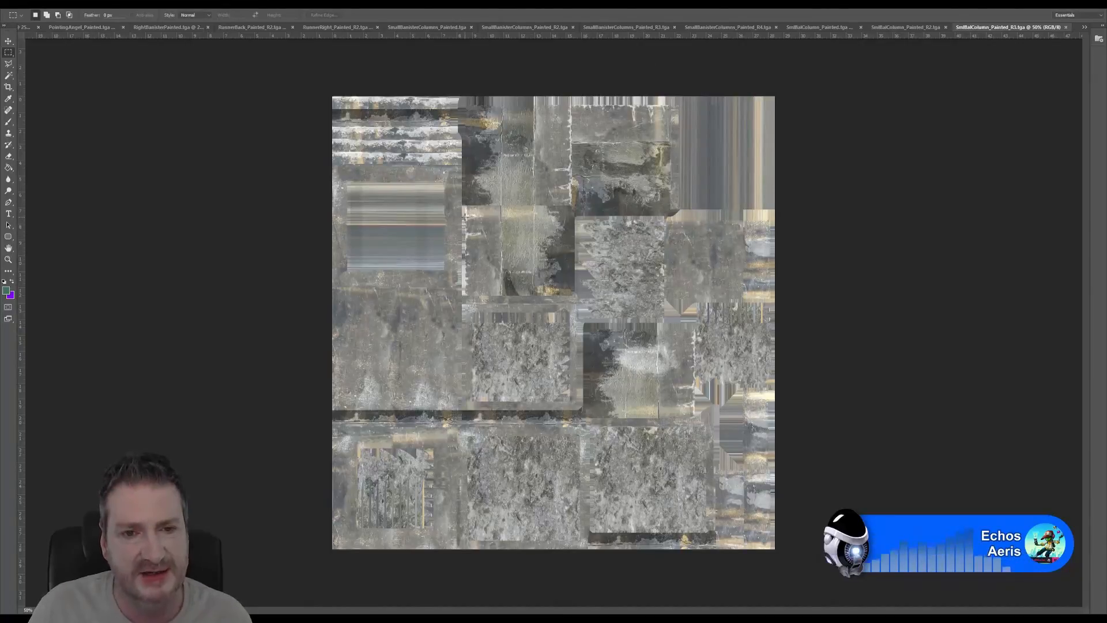
key(ctrl+s)
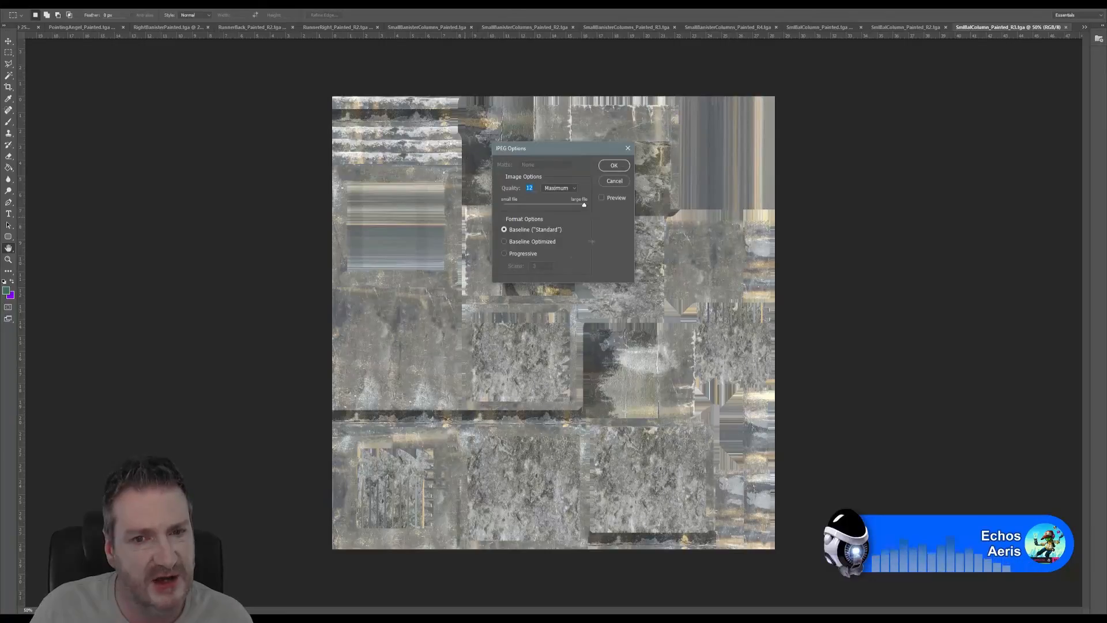
click(614, 166)
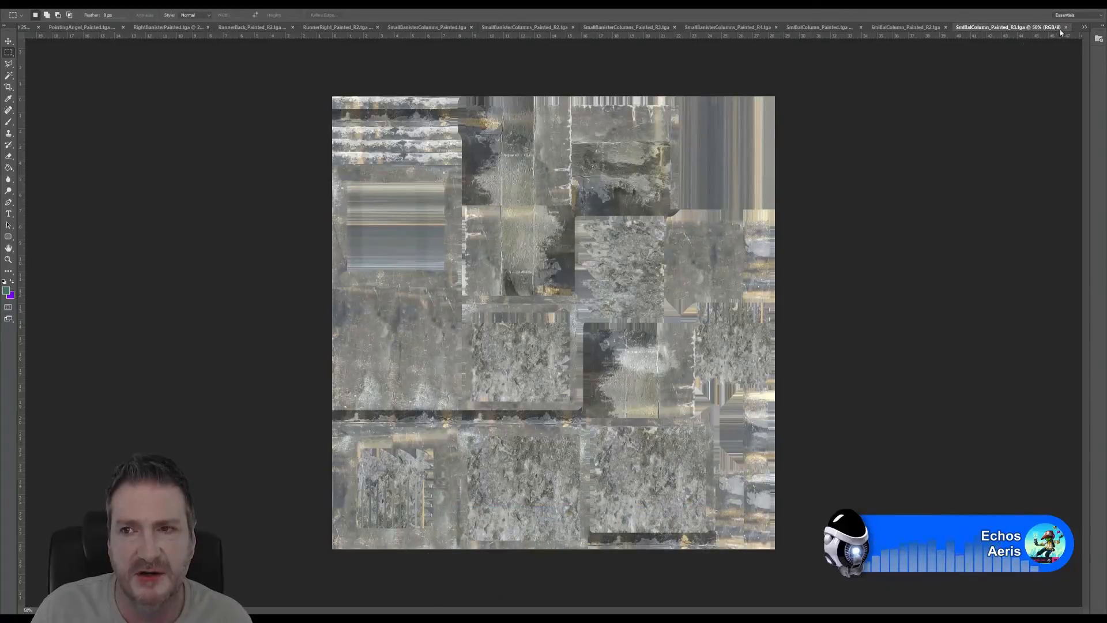
key(ctrl+w)
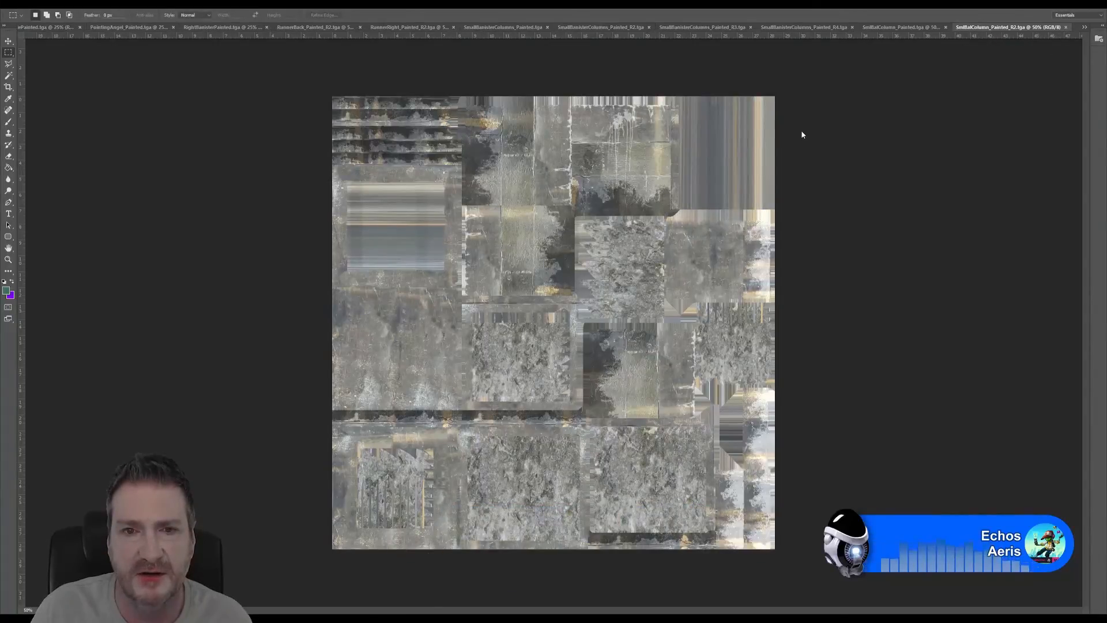
Save the SmlBalColumn_Painted_R2 texture as a JPEG in the Finals folder at Maximum quality 12 with the Baseline ("Standard") format.
click(23, 4)
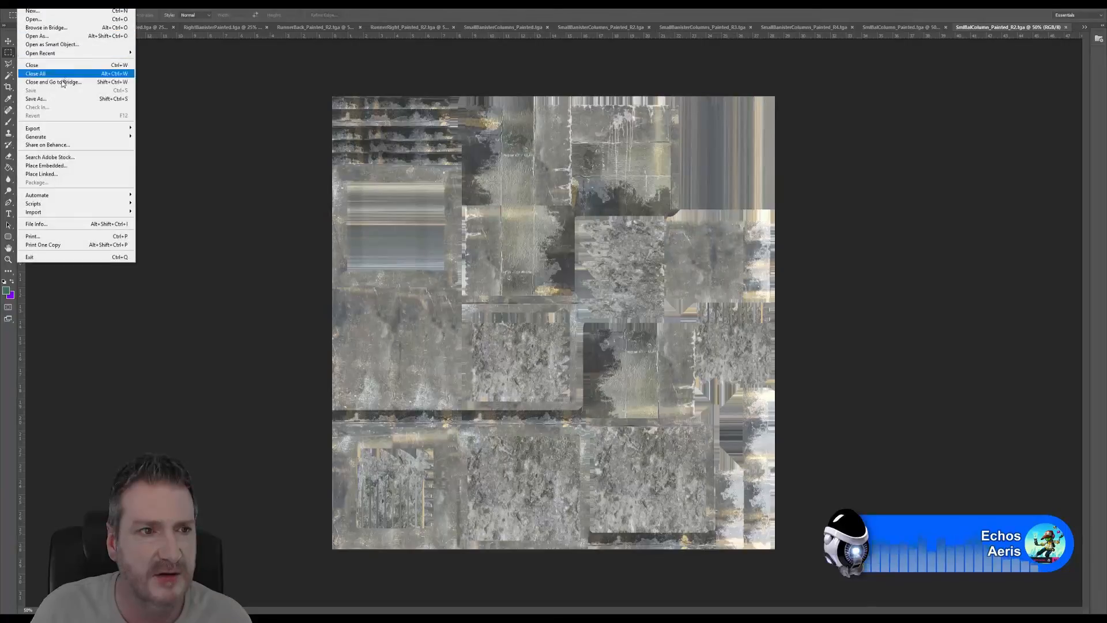
click(58, 101)
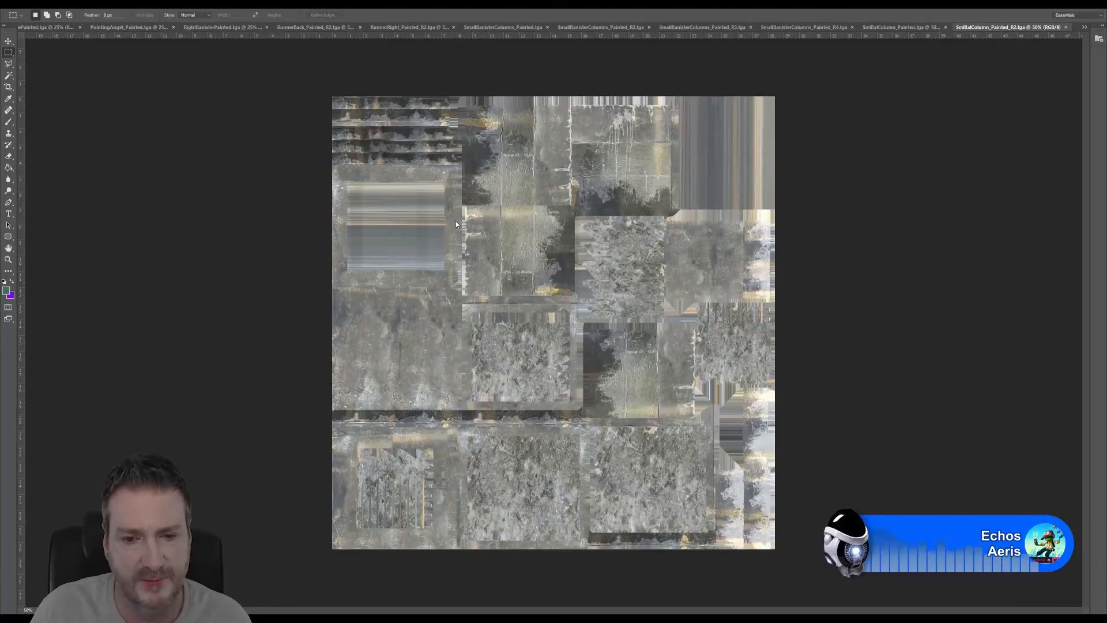
key(ctrl+shift+s)
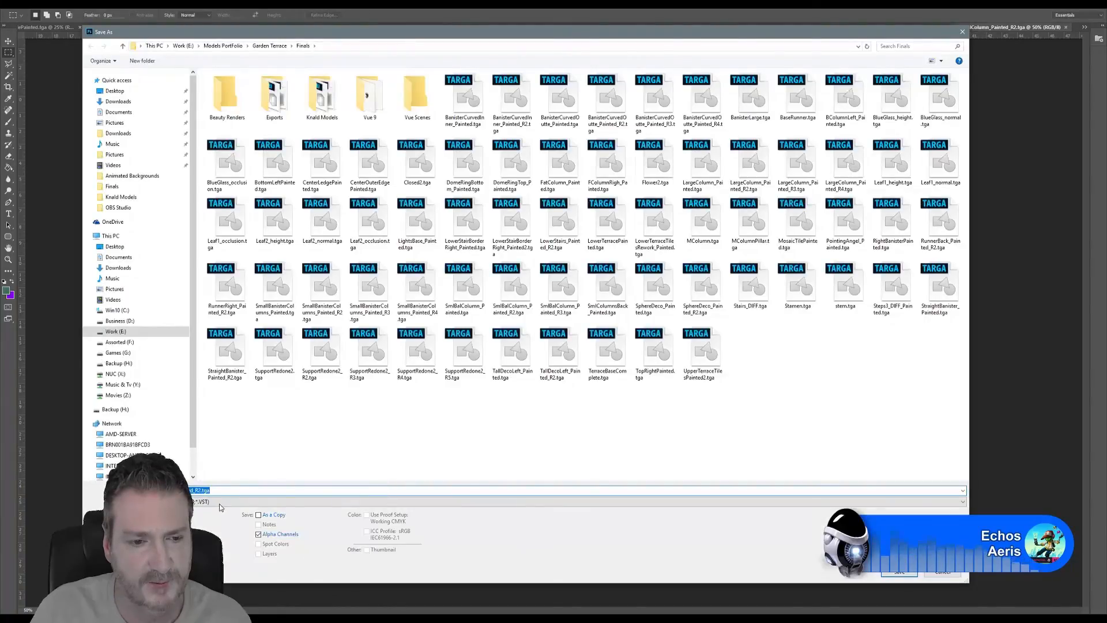
click(216, 501)
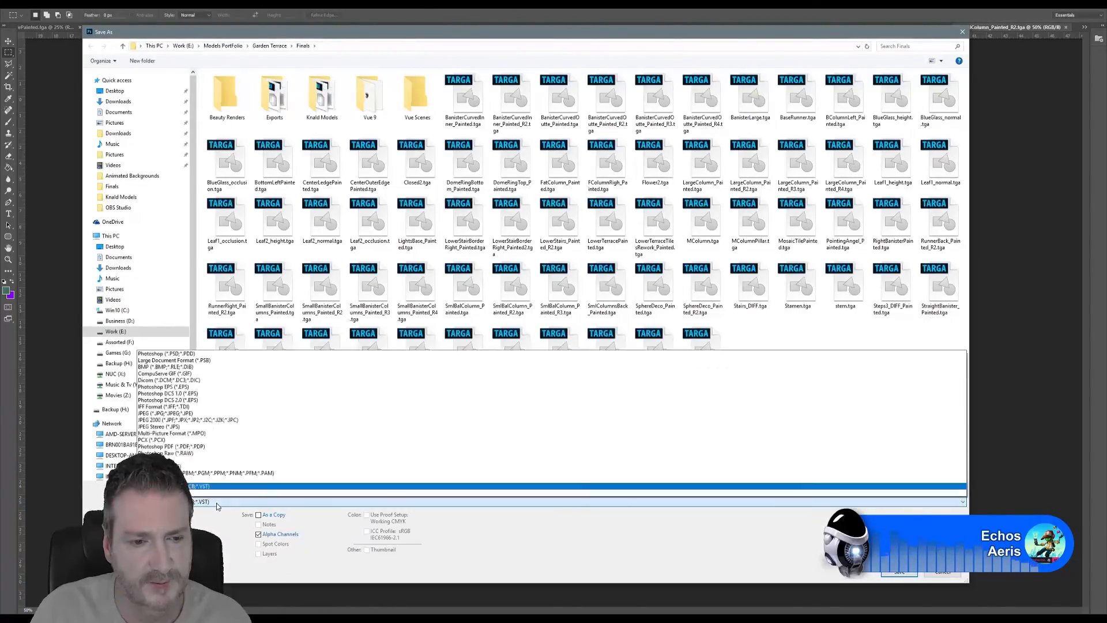
click(167, 426)
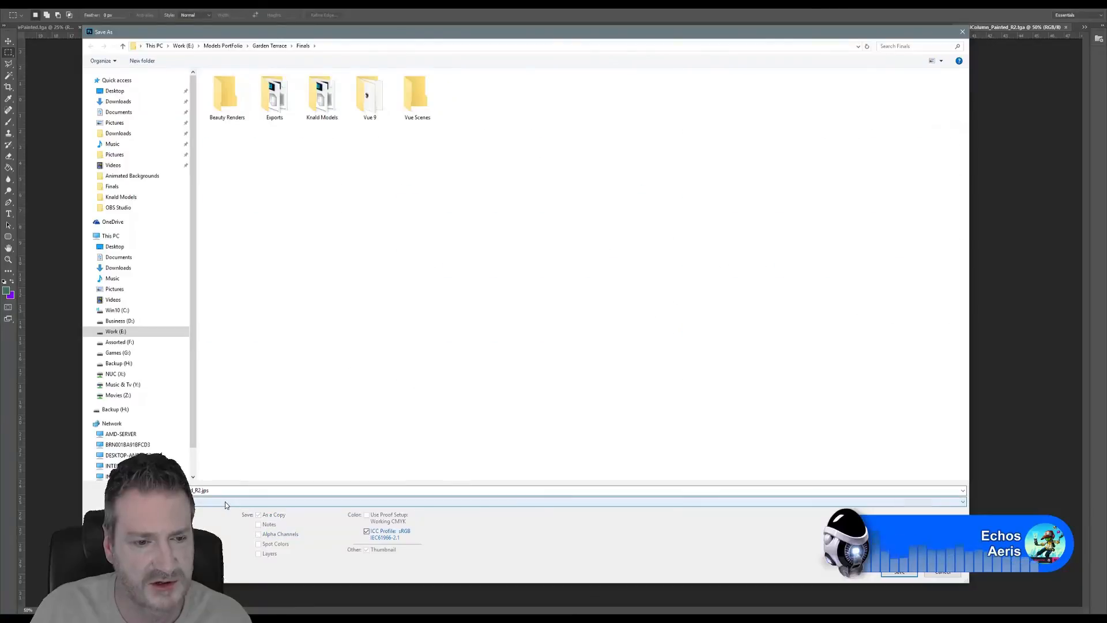
click(224, 501)
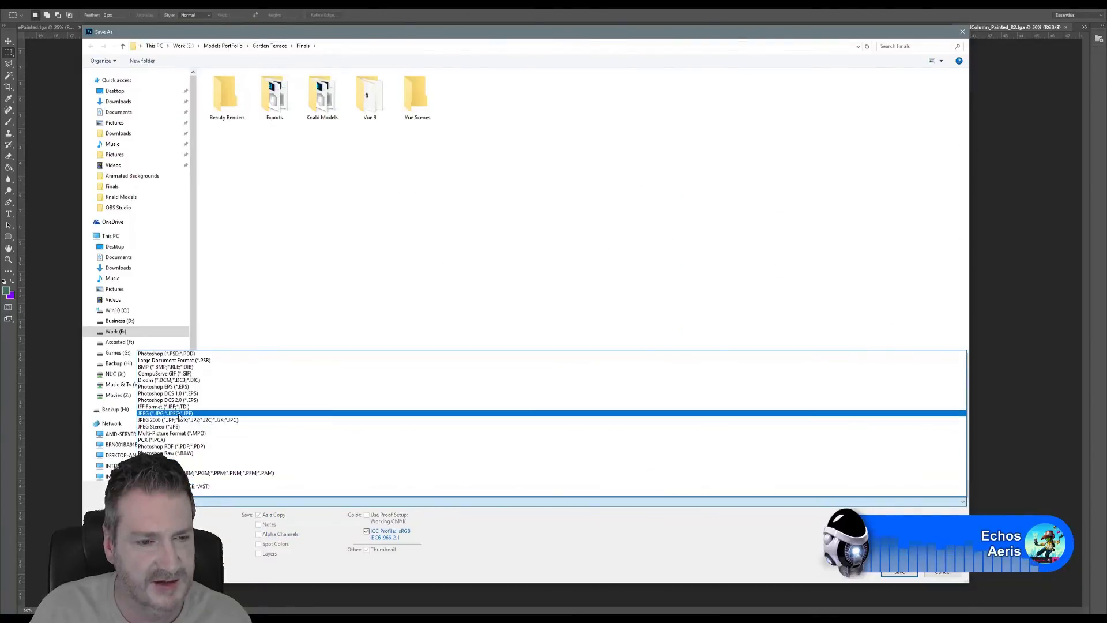
click(178, 414)
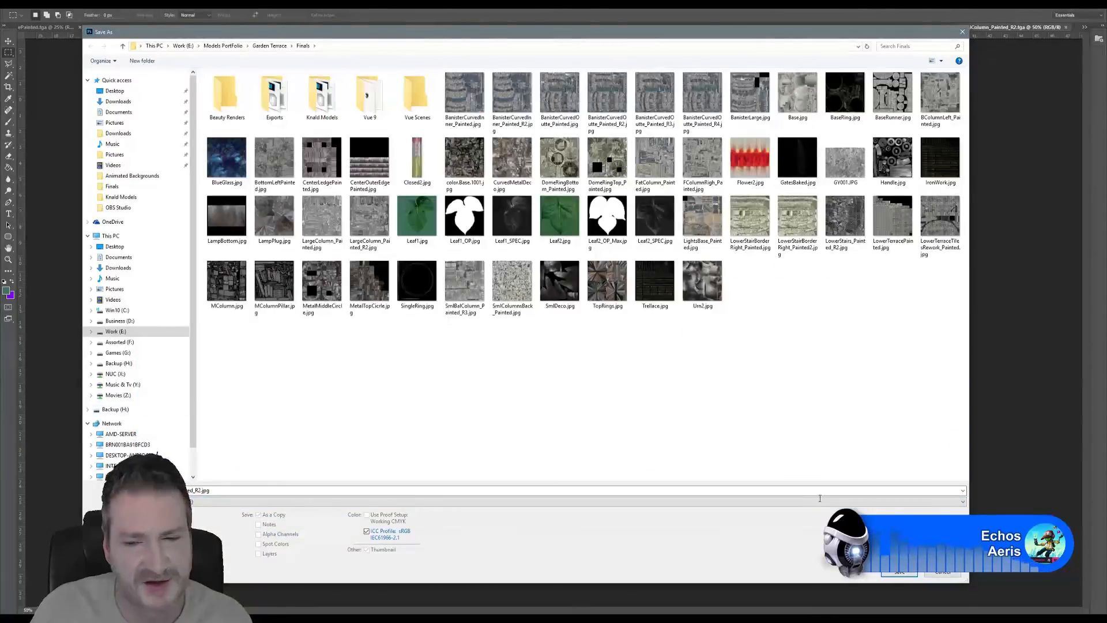
key(Return)
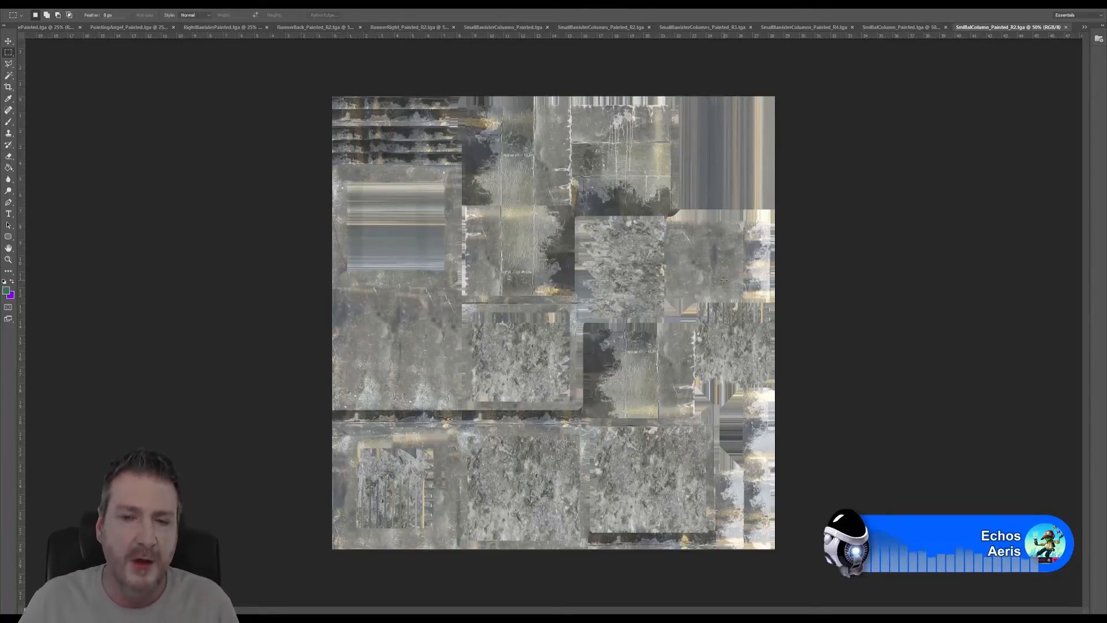
key(Return)
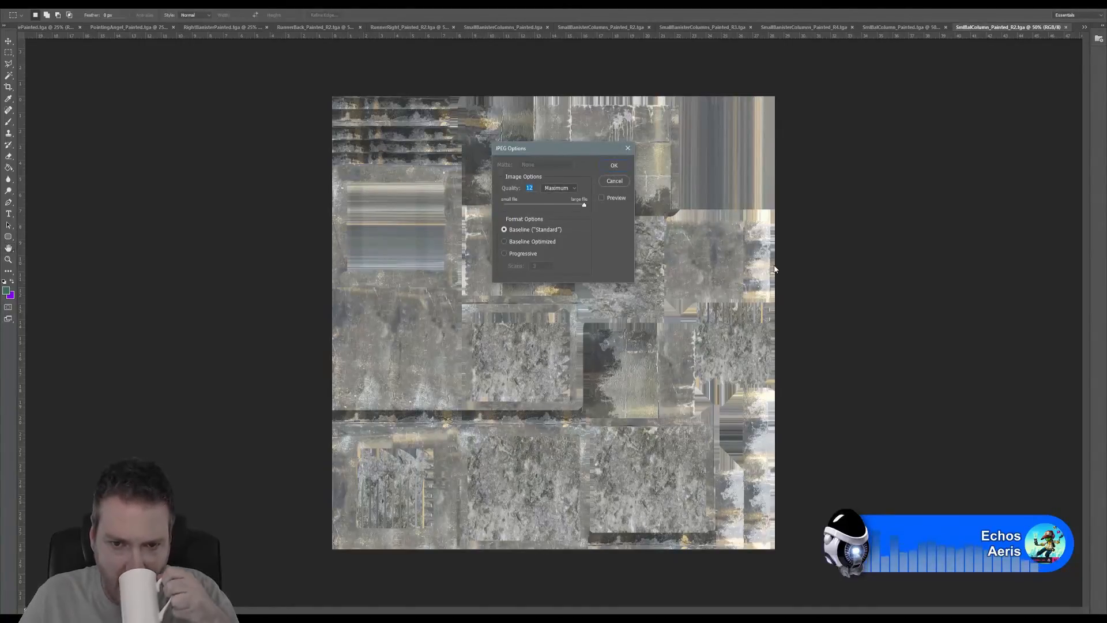
key(Return)
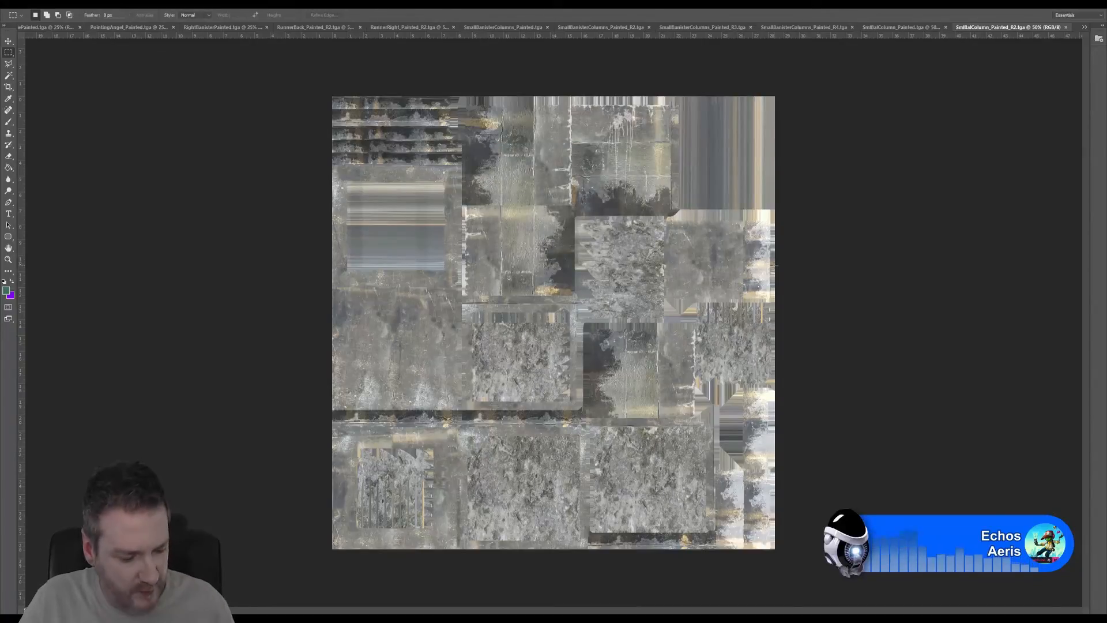